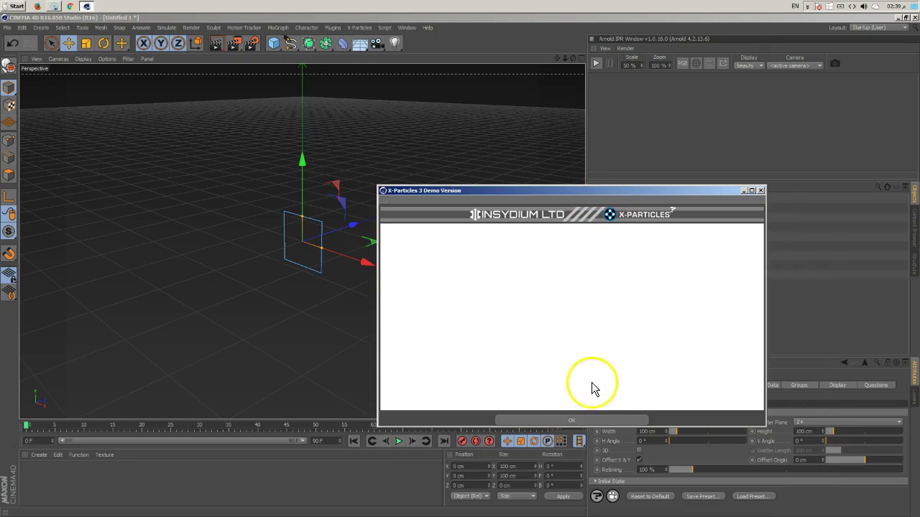
- Close the X-Particles demo notice and look over the available emitter shapes
left_click(596, 427)
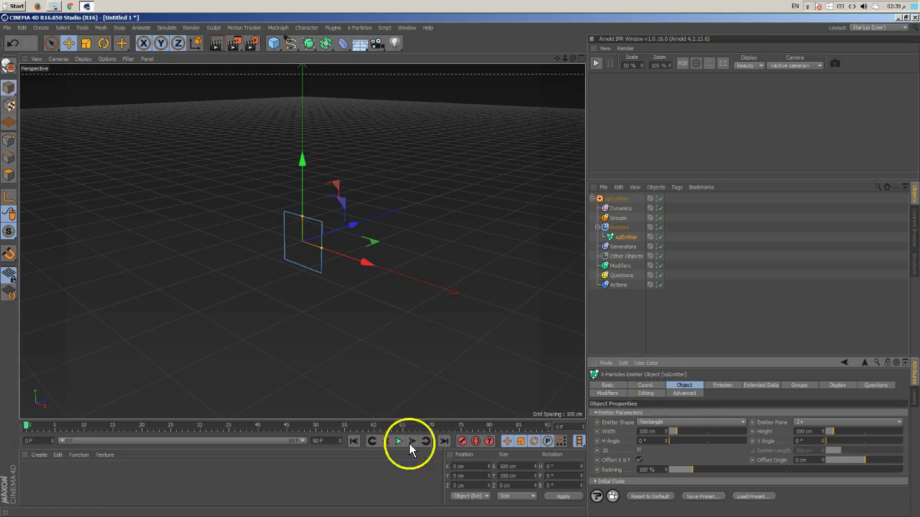
left_click(669, 422)
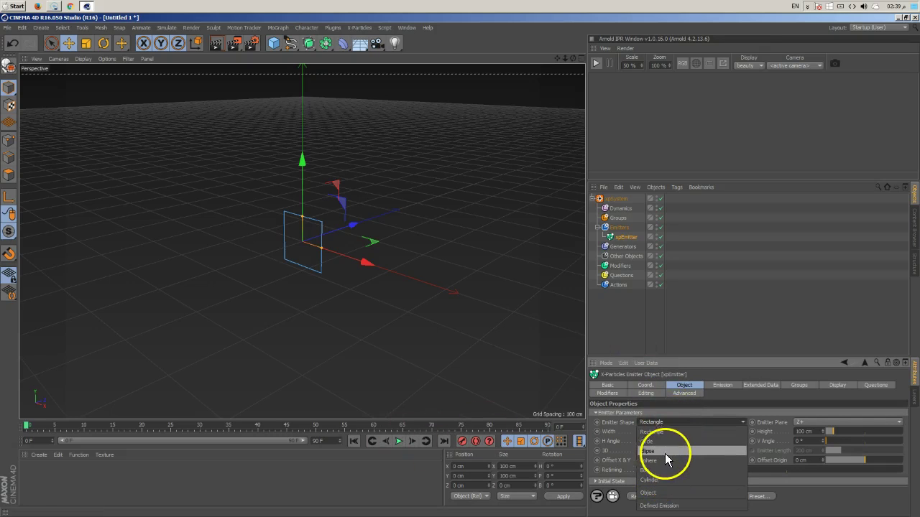
key("Escape")
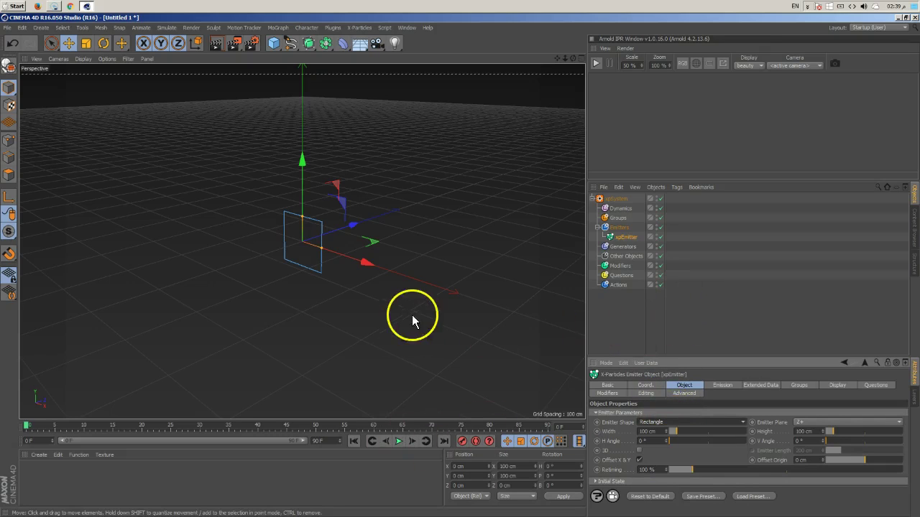
- Add a torus primitive to the scene
left_click(273, 44)
left_click(310, 91)
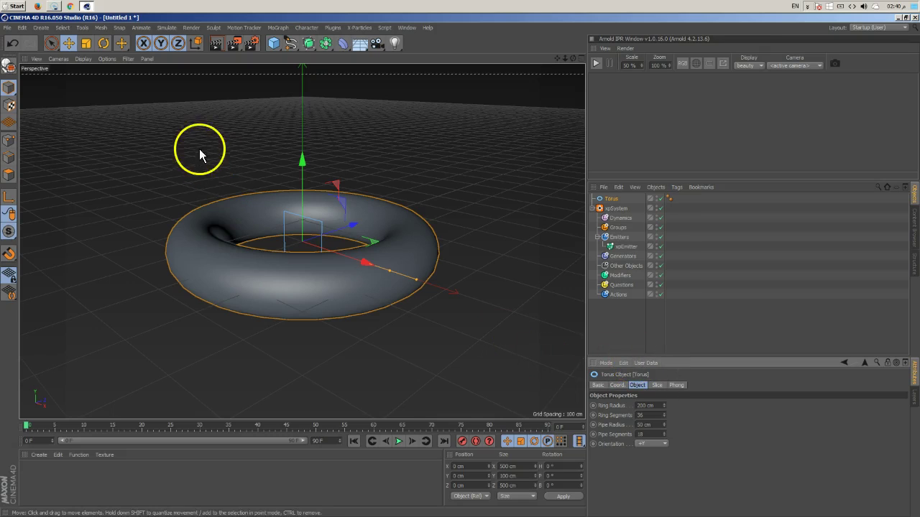
- Show the viewport in Gouraud Shading (Lines) and set the torus to 121 ring segments and 44 pipe segments
left_click(79, 59)
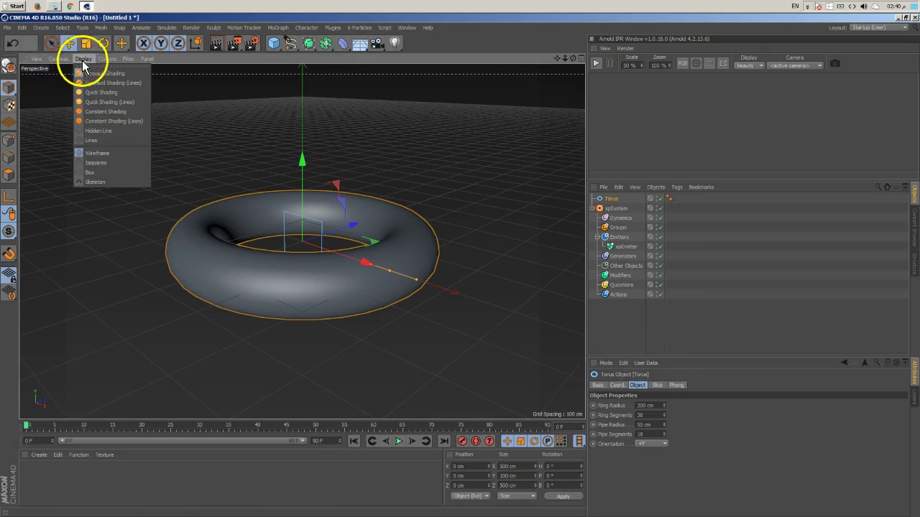
left_click(111, 83)
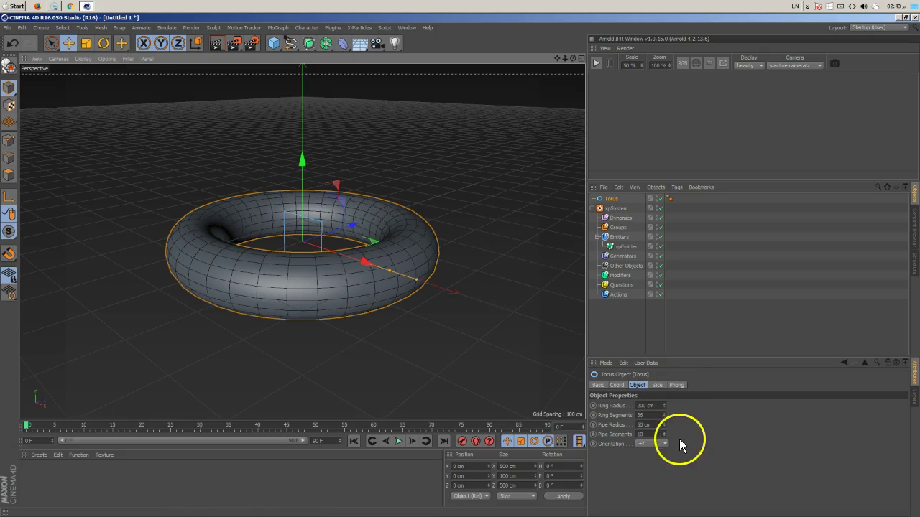
left_click_drag(664, 434, 668, 414)
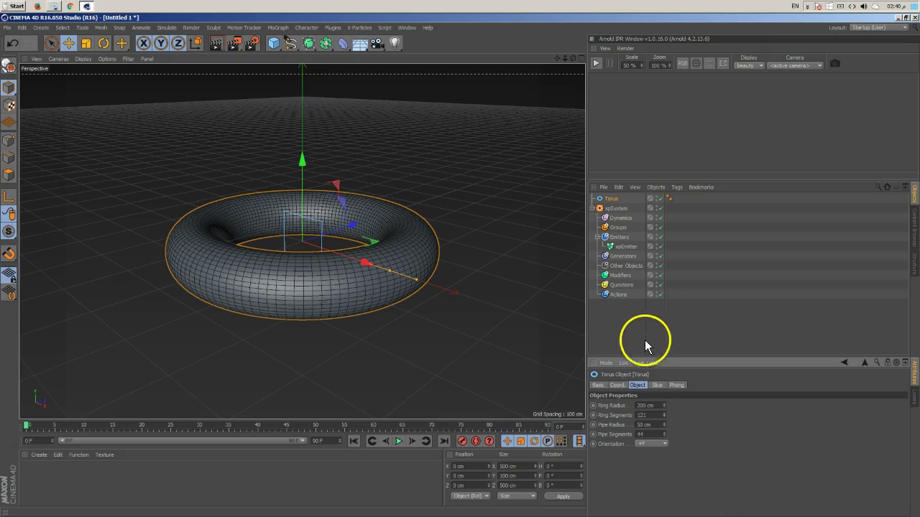
- Set xpEmitter's emitter shape to Object and assign the torus as its source object
left_click(624, 248)
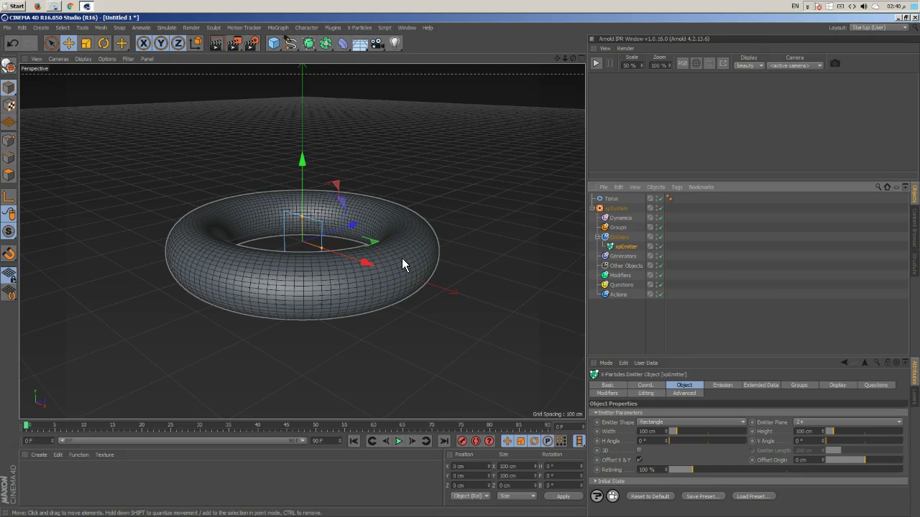
left_click(470, 282)
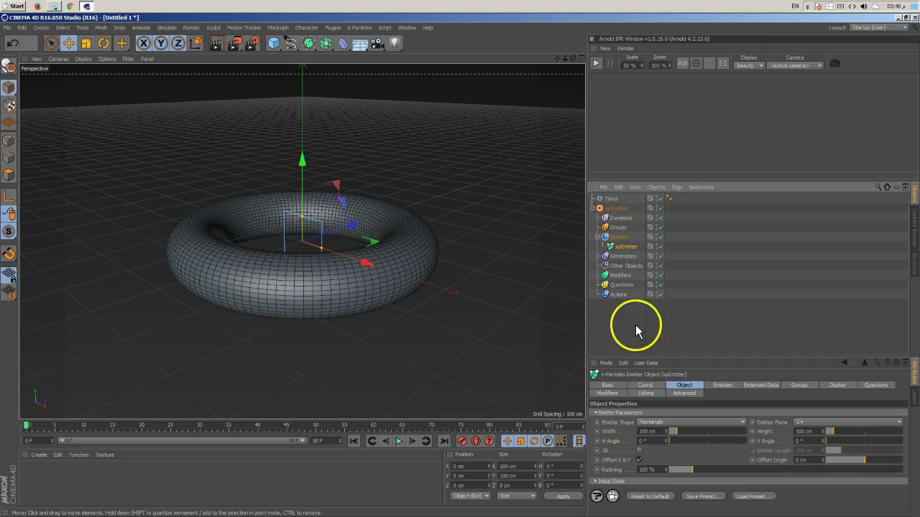
left_click(690, 422)
left_click(671, 494)
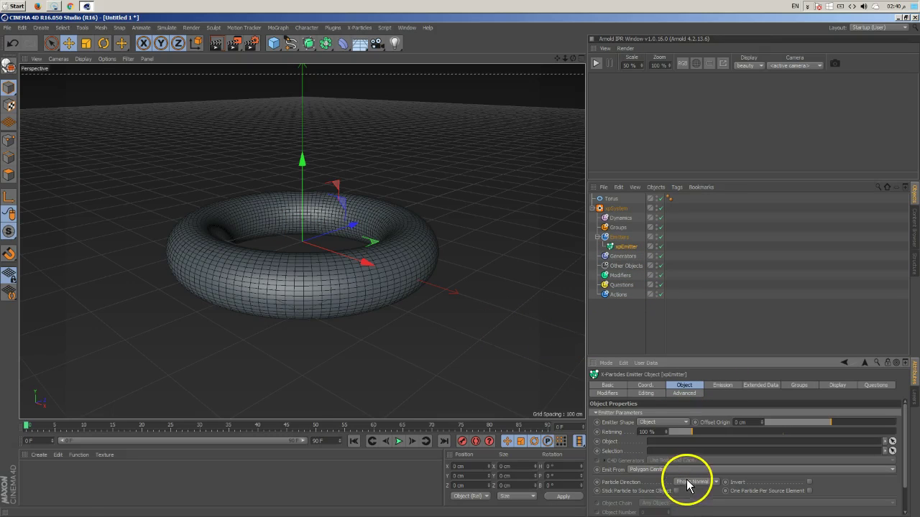
left_click_drag(610, 204, 658, 441)
left_click(702, 355)
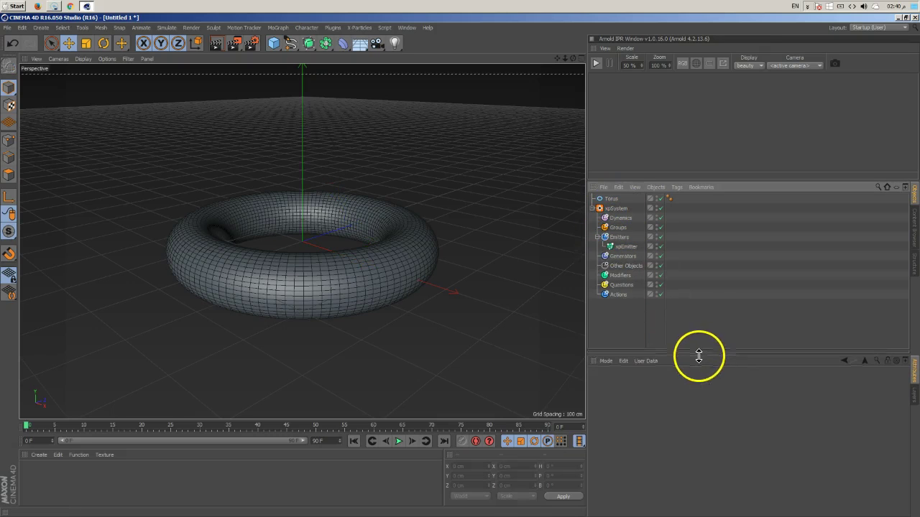
- Play the particle emission briefly and return to the start of the animation
left_click(621, 240)
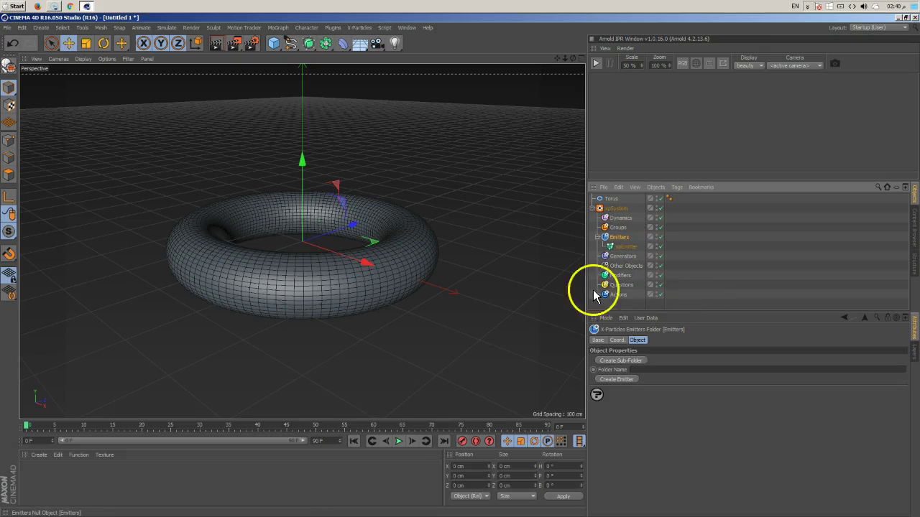
left_click(400, 442)
left_click(401, 441)
left_click(354, 441)
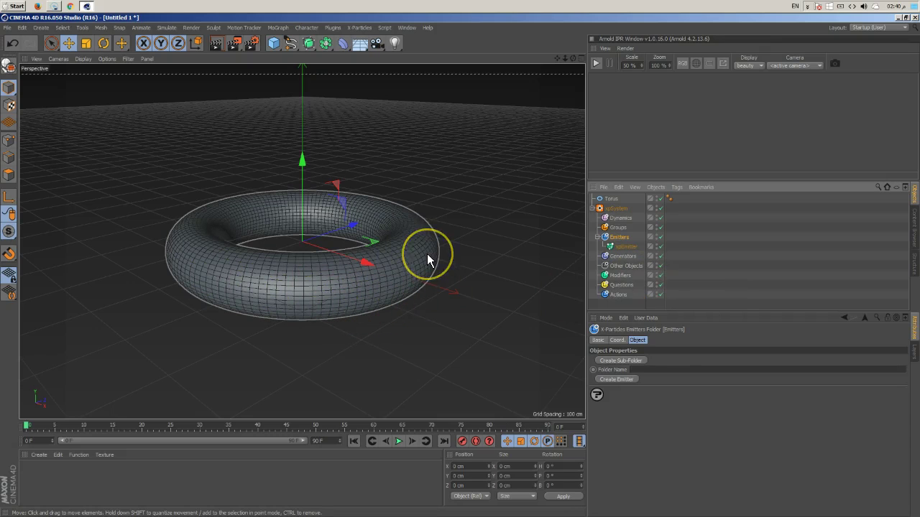
- Add a Fragmenter generator to the X-Particles system and assign xpEmitter as its emitter
left_click(631, 259)
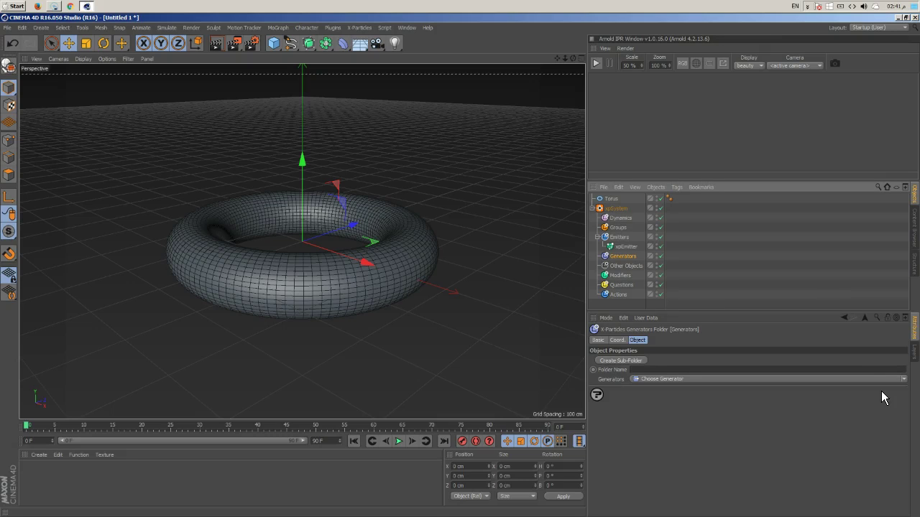
left_click(901, 381)
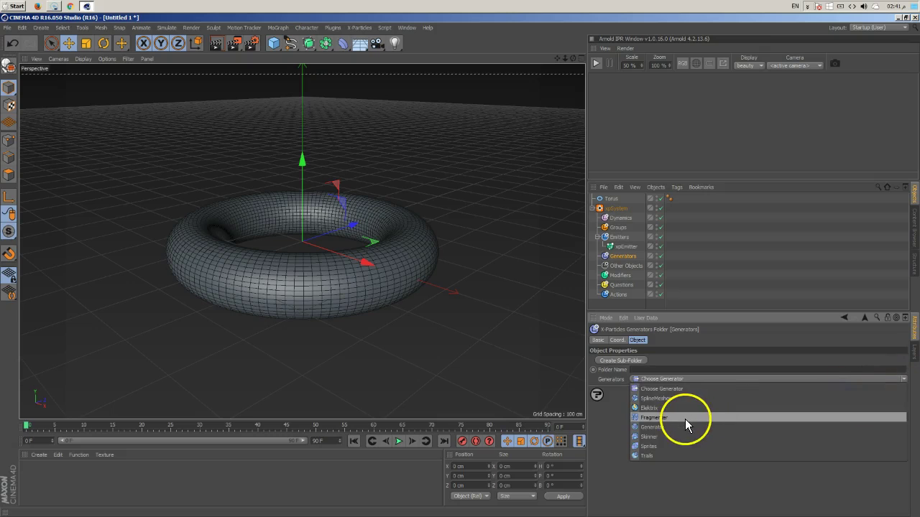
left_click(686, 424)
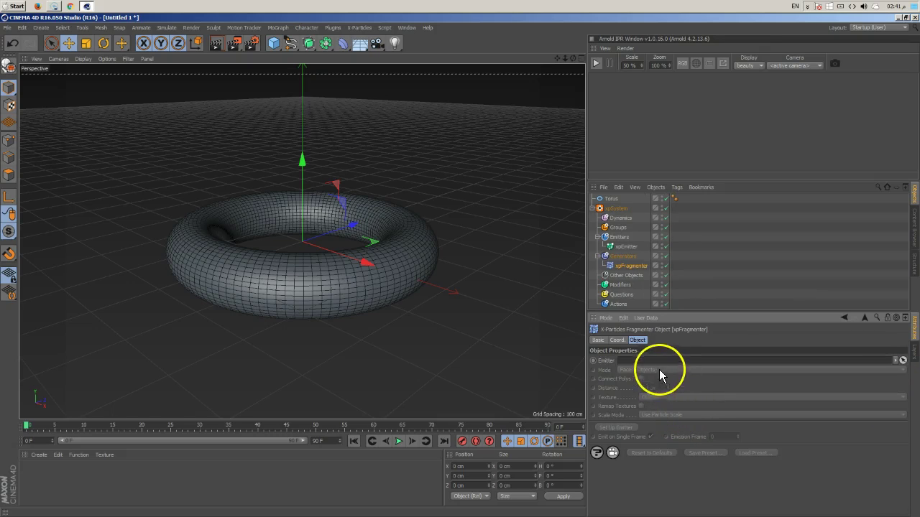
left_click_drag(624, 246, 659, 366)
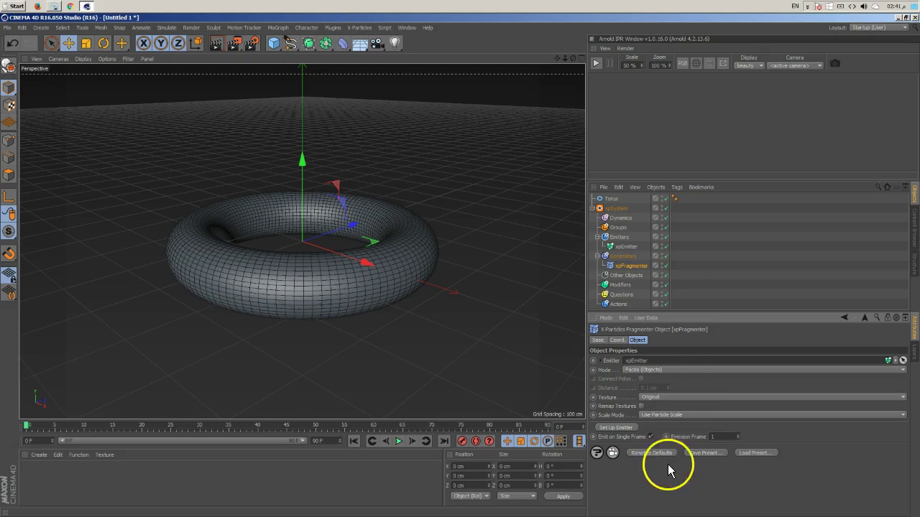
- Hide the torus in the viewport, advance to frame 1 and briefly play the fragmentation
left_click(662, 197)
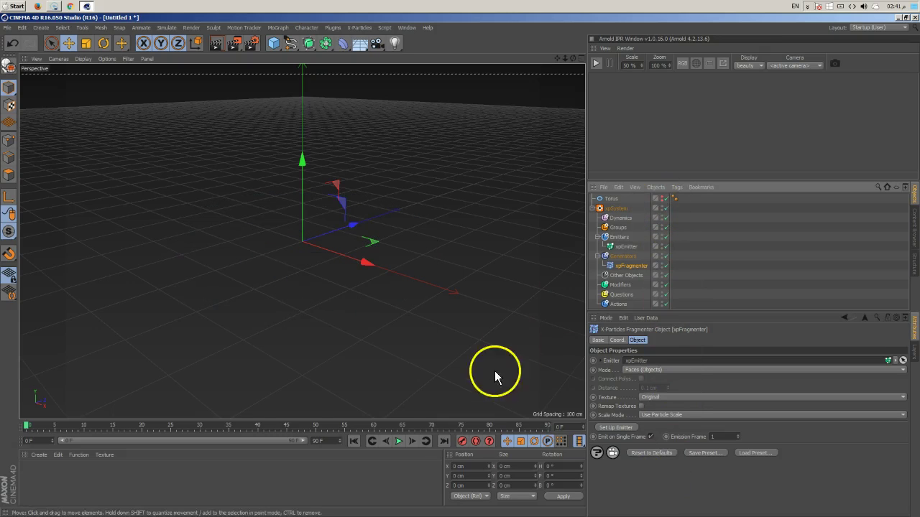
left_click(409, 442)
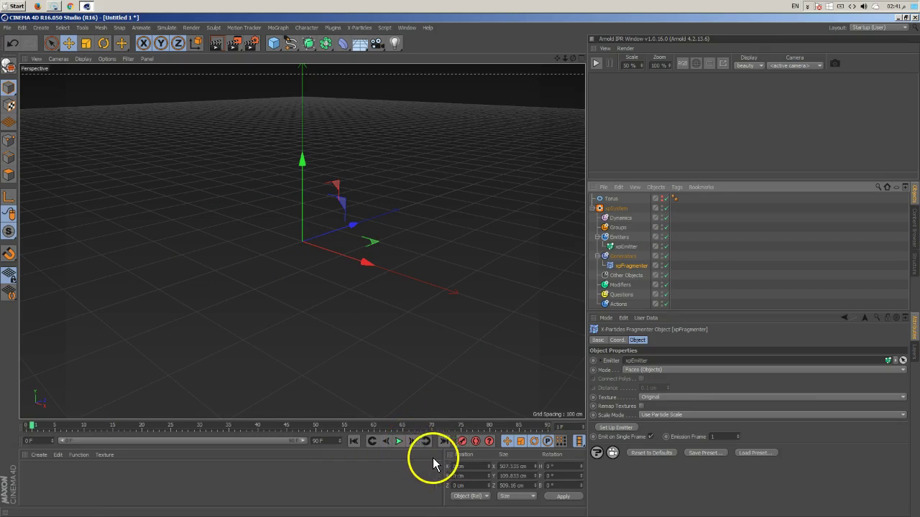
left_click(436, 407)
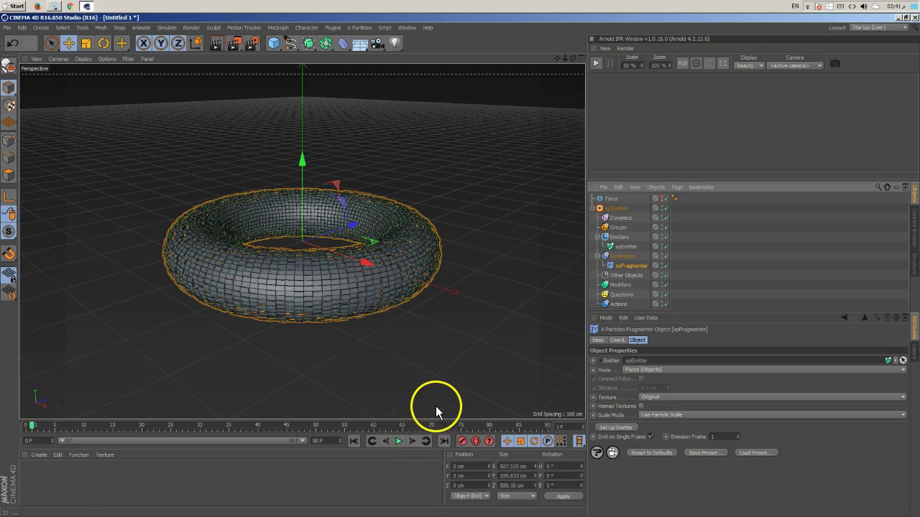
left_click(401, 441)
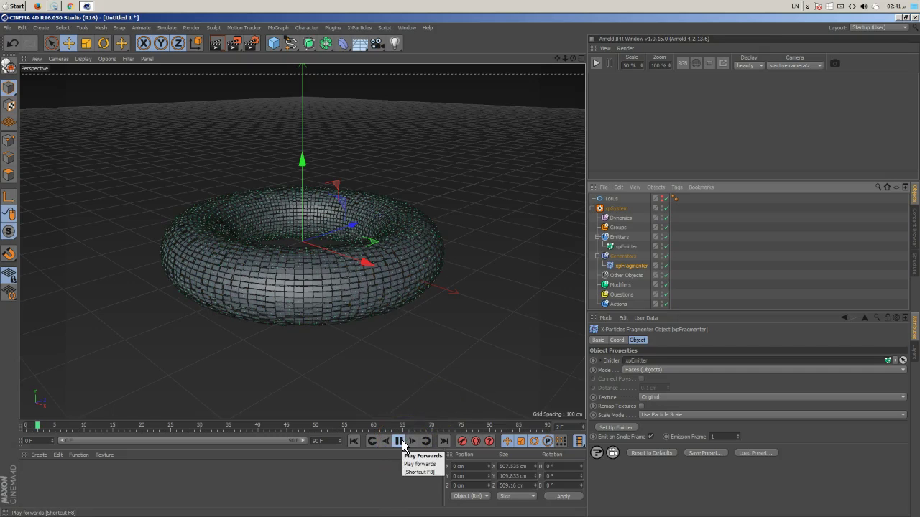
left_click(400, 441)
- Set the torus to 82 ring segments and 25 pipe segments, and replay the fragmentation from the start
left_click(611, 198)
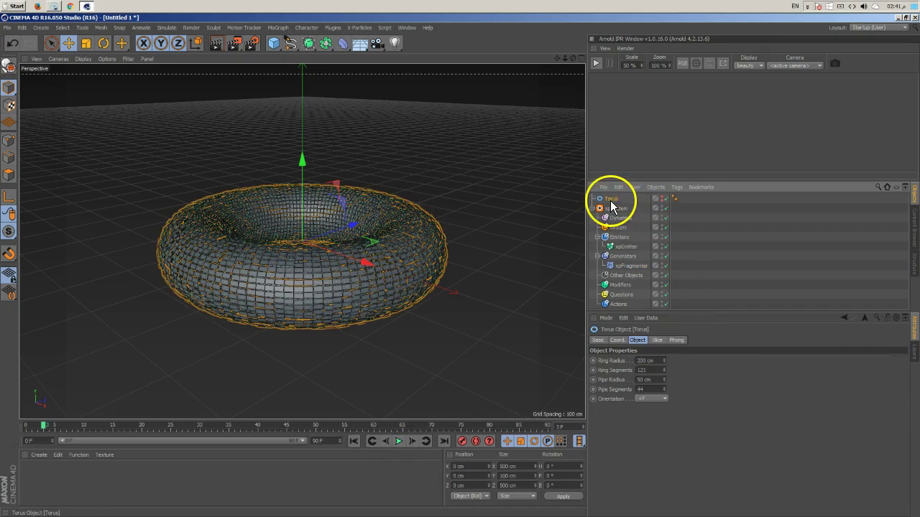
double_click(652, 389)
double_click(653, 371)
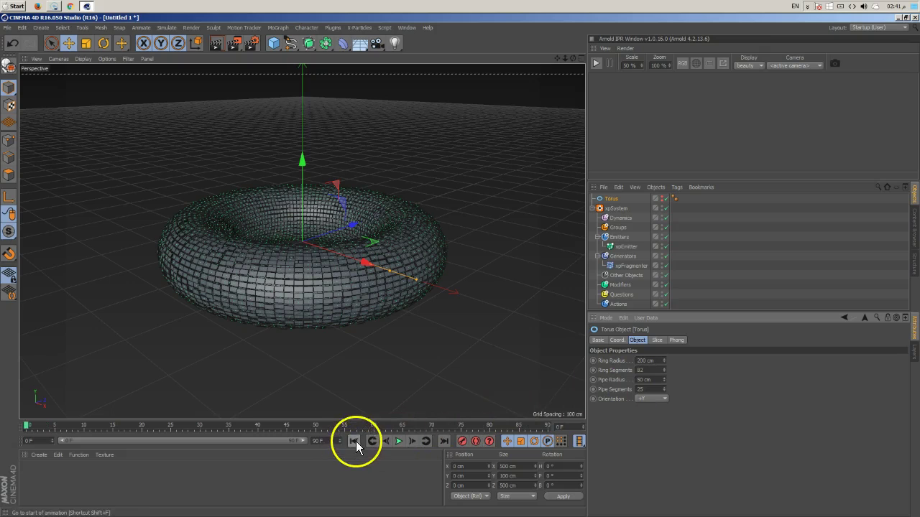
left_click(396, 442)
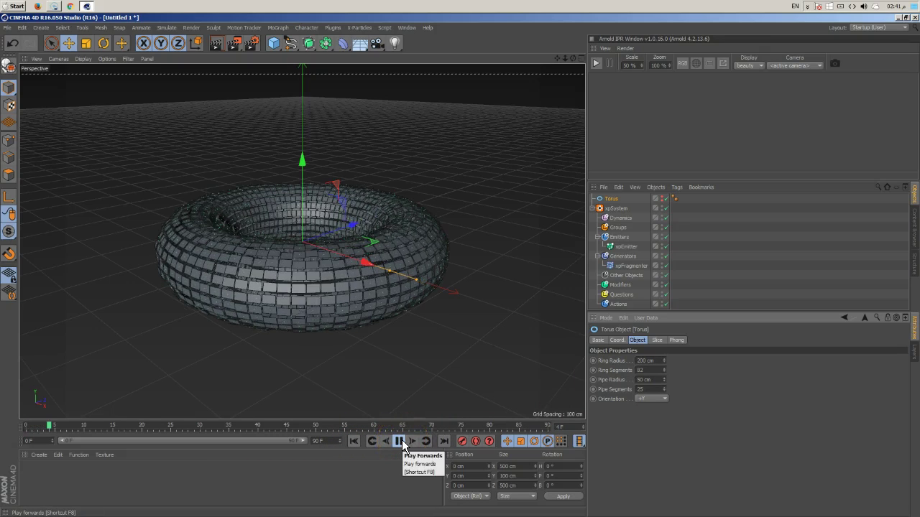
left_click(400, 441)
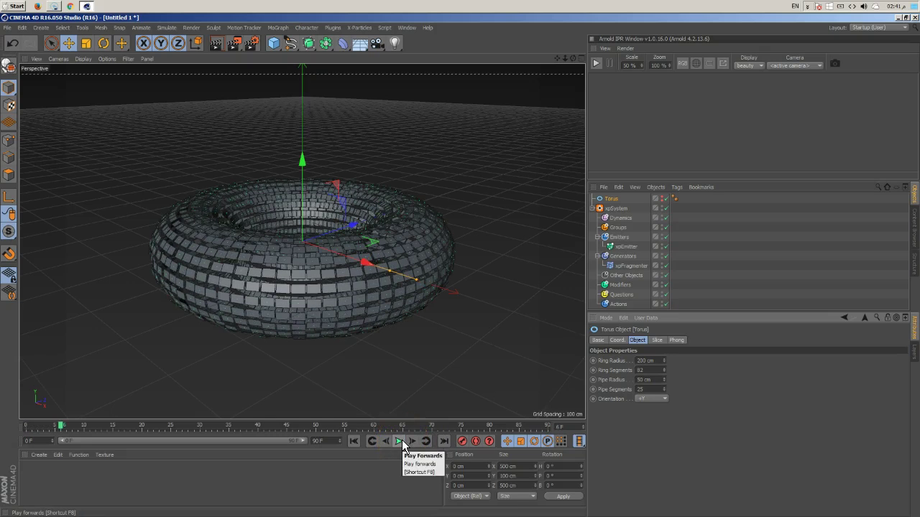
- Set xpFragmenter's texture to Use Particle Color with scale mode Use Particle Scale, and regenerate the fragments at frame 1
left_click(623, 266)
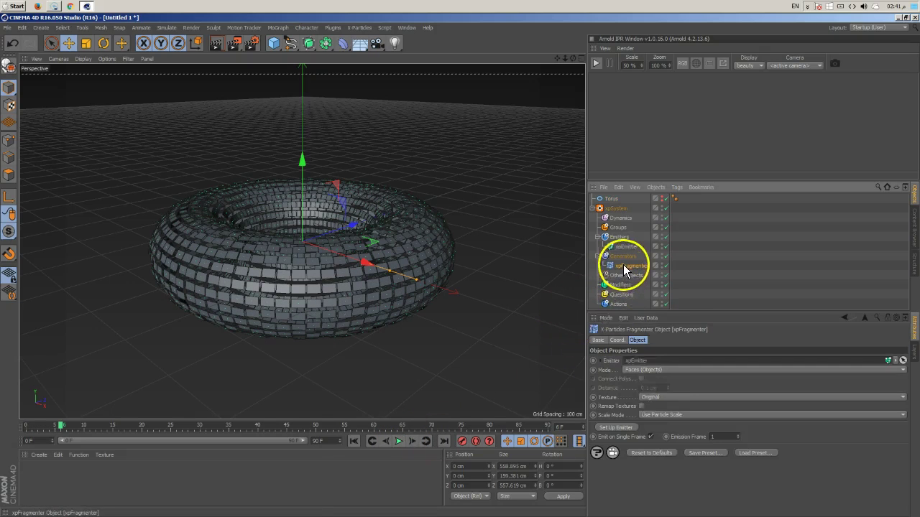
left_click(610, 404)
left_click(651, 398)
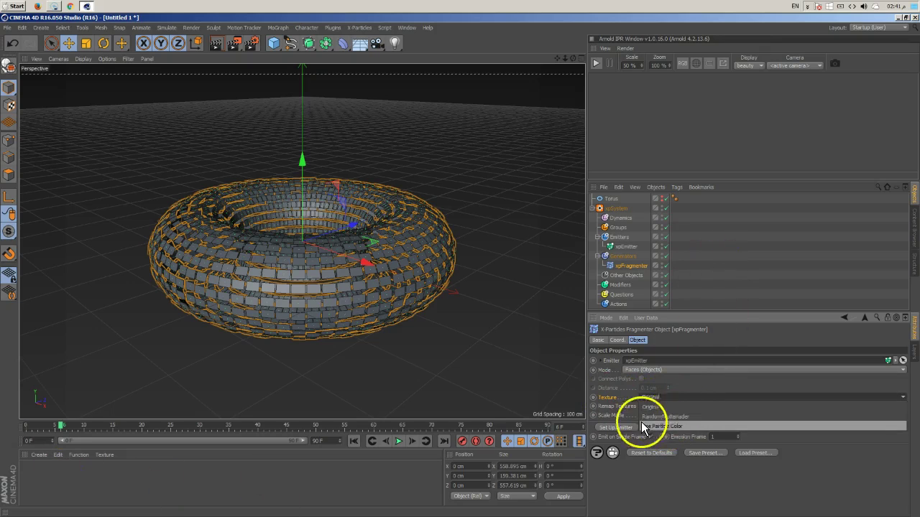
left_click(675, 426)
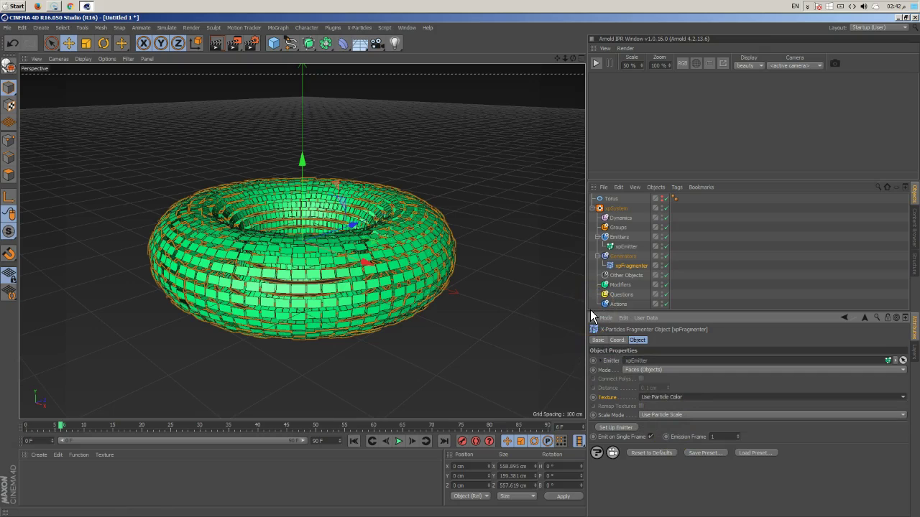
left_click(688, 419)
left_click(684, 425)
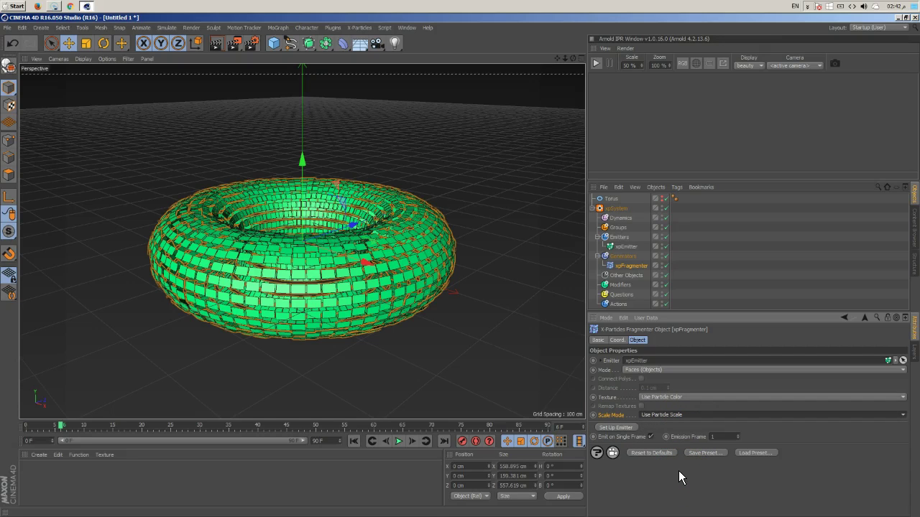
left_click(354, 442)
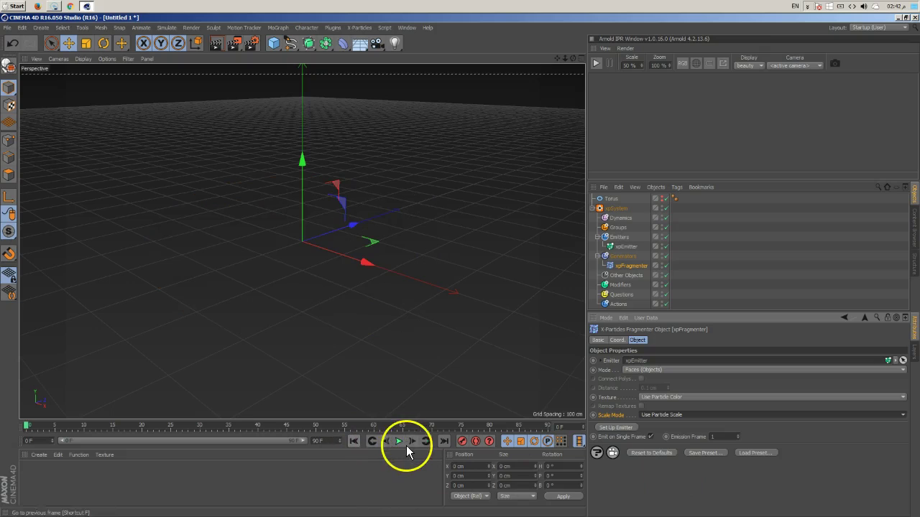
left_click(411, 445)
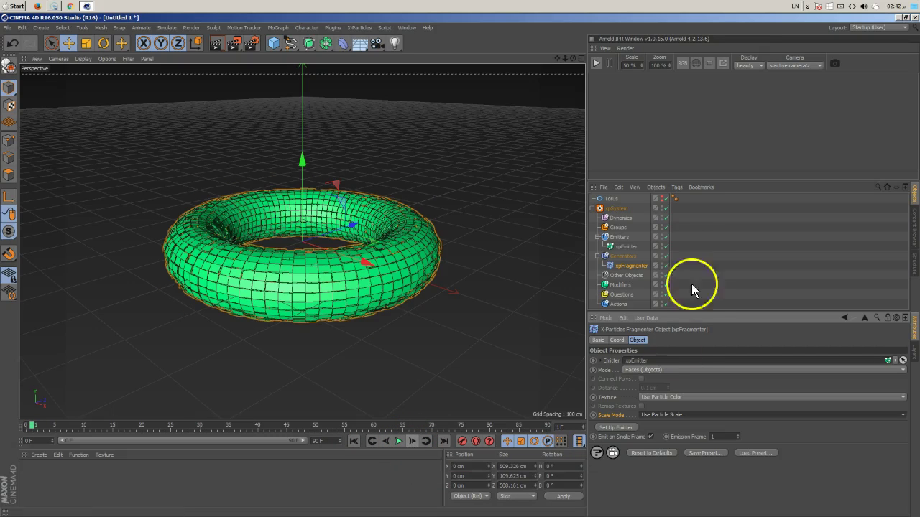
- Set xpEmitter's emission speed to 0 cm and replay the animation from the start
left_click(623, 247)
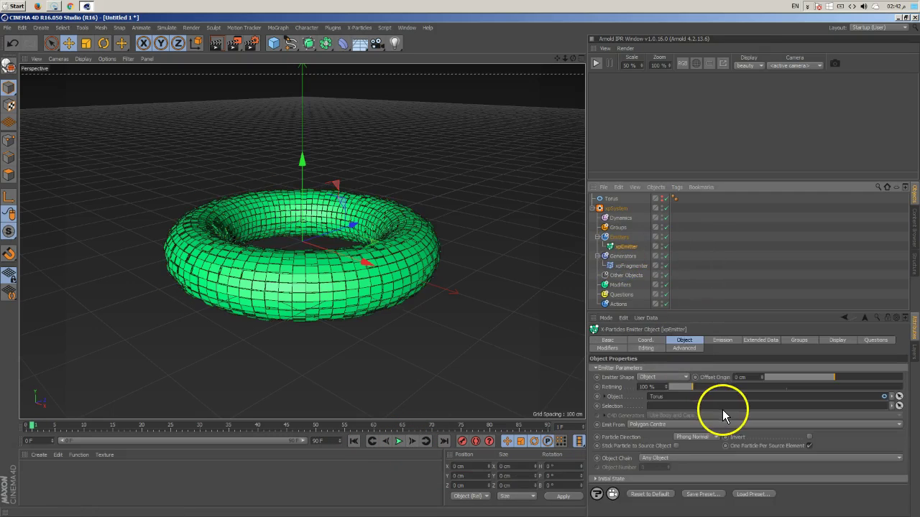
left_click(722, 340)
double_click(640, 495)
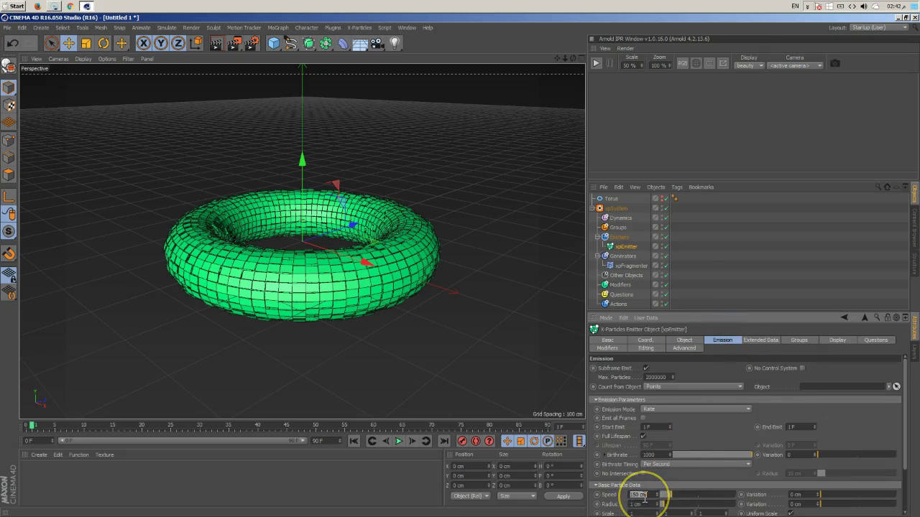
type("0")
key("Return")
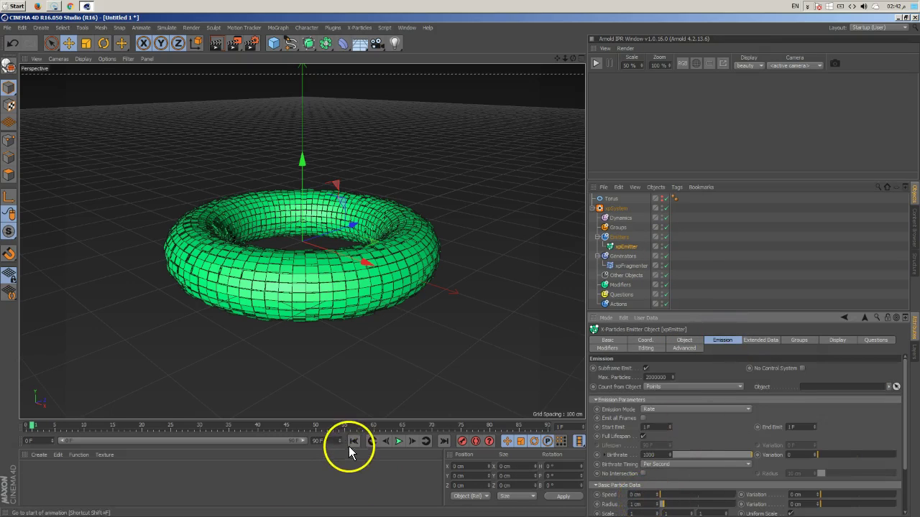
left_click(399, 442)
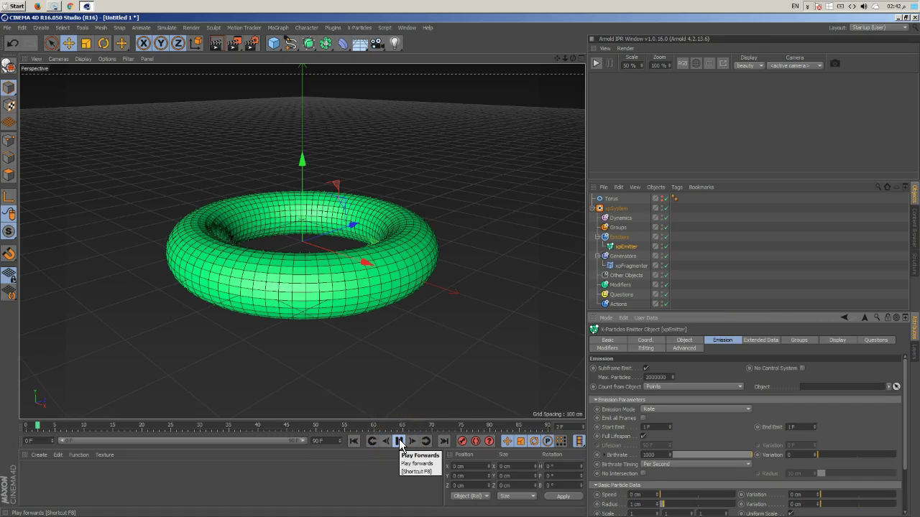
- Stop playback, return to the start frame and add a Scale modifier to the system's Modifiers folder
left_click(399, 442)
left_click(367, 445)
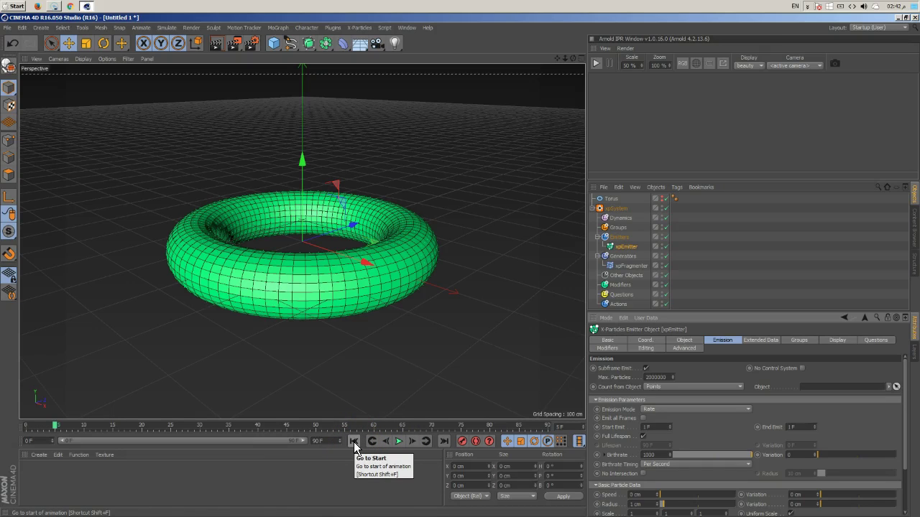
left_click(354, 442)
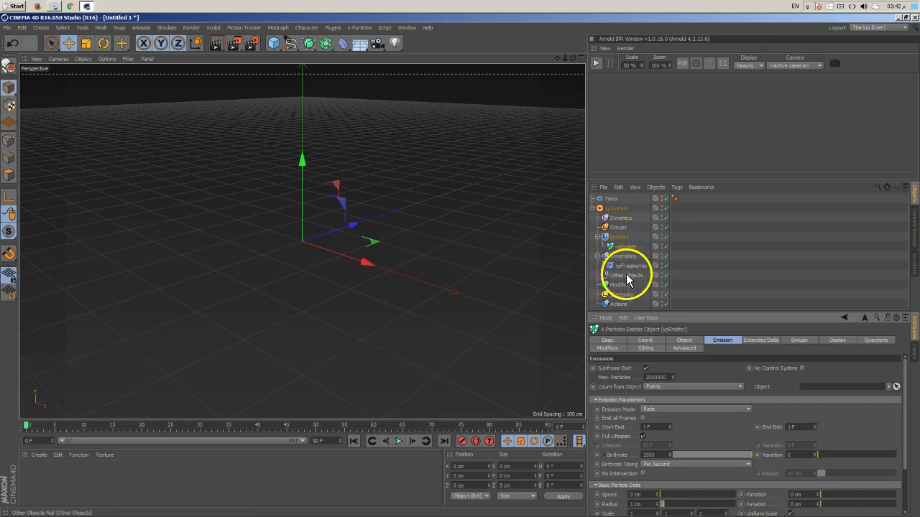
left_click(621, 286)
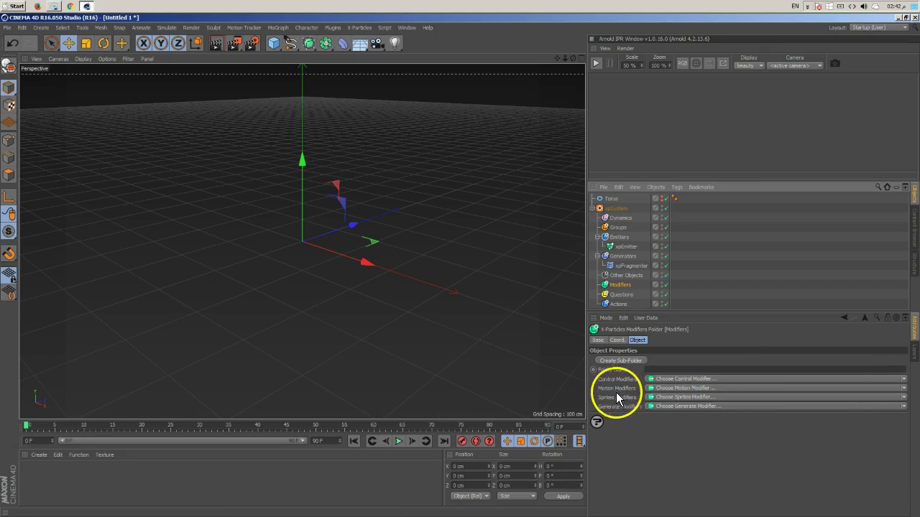
left_click(904, 407)
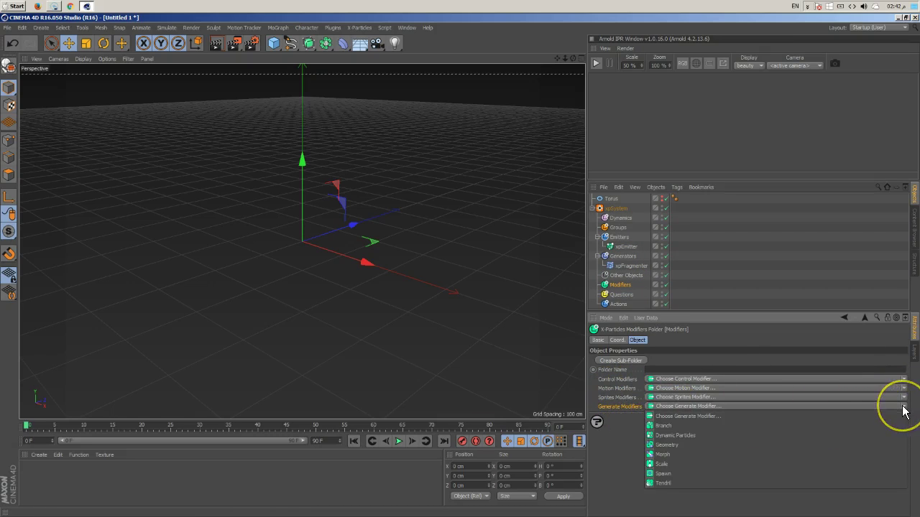
left_click(681, 465)
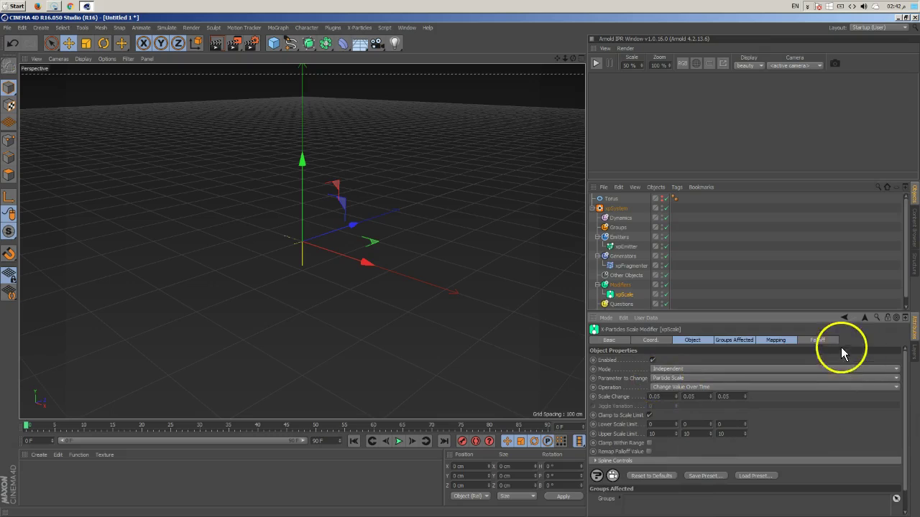
- Give xpScale a Linear falloff and, with the animation playing, move it along Z in front of the torus to about -451 cm
left_click(818, 341)
left_click(660, 361)
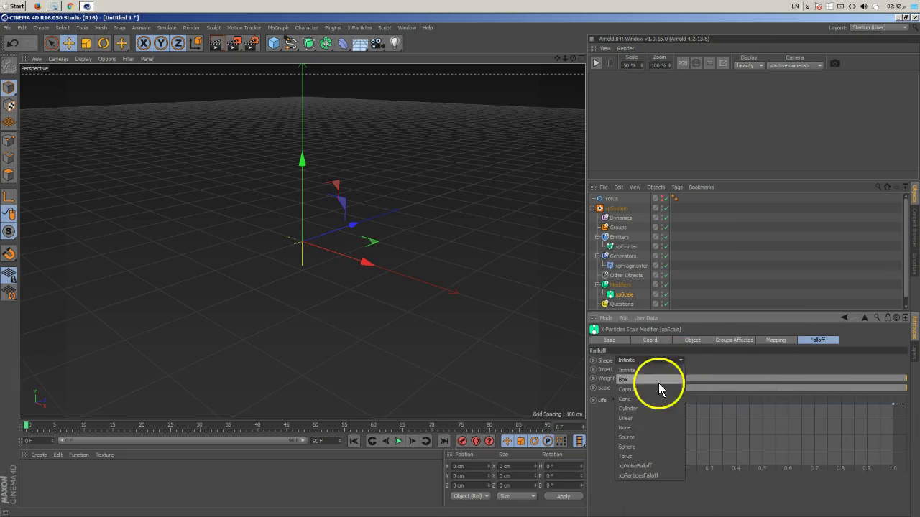
left_click(653, 420)
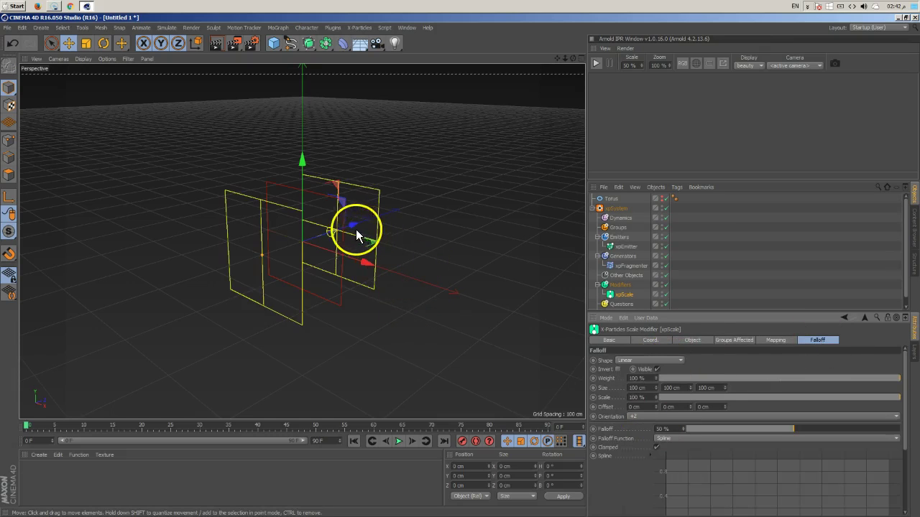
left_click_drag(353, 226, 153, 302)
left_click(398, 442)
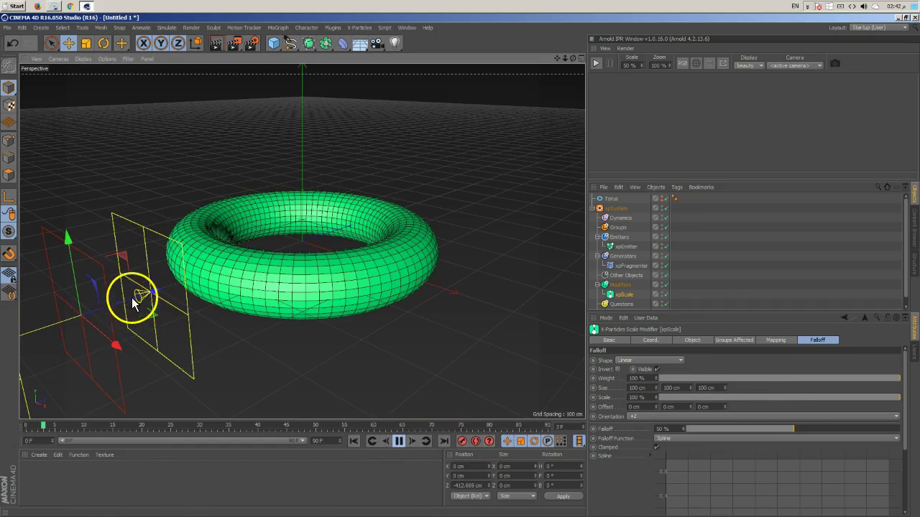
left_click_drag(137, 295, 168, 298)
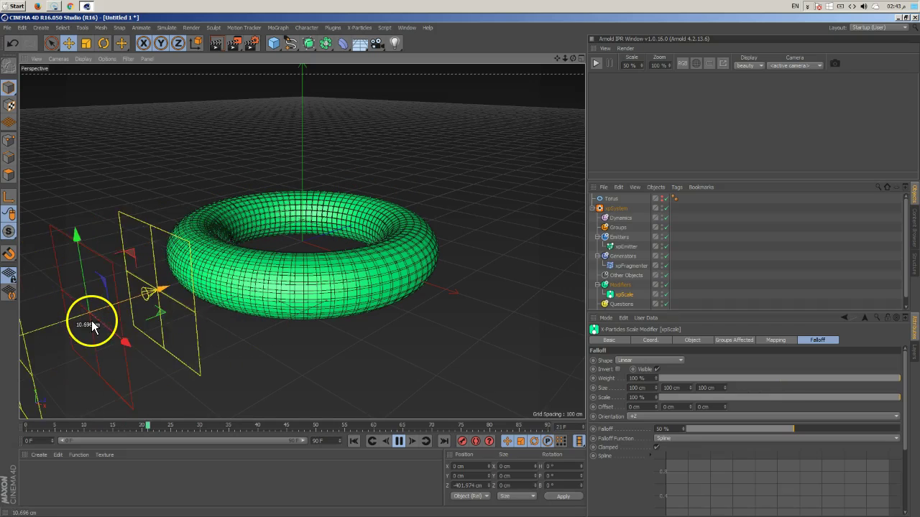
- Invert xpScale's falloff, replay the animation from the start and return to the first frame
left_click(618, 369)
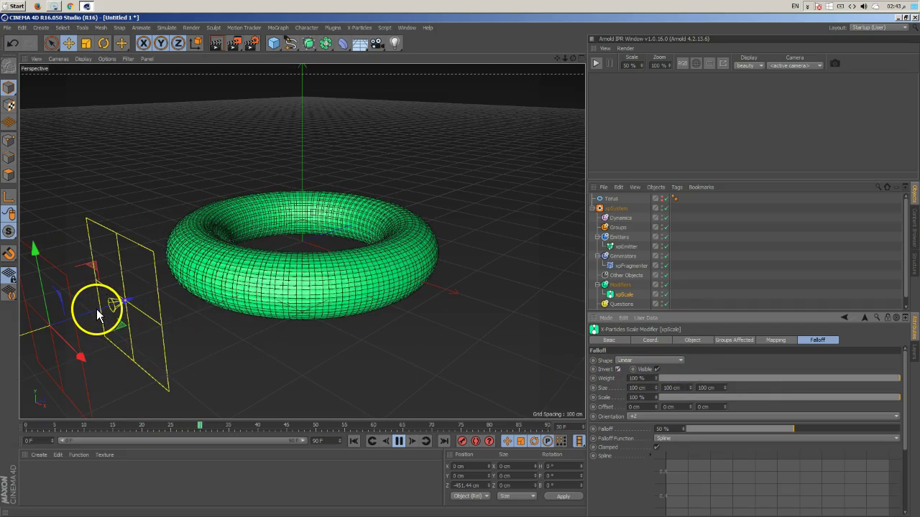
left_click(353, 441)
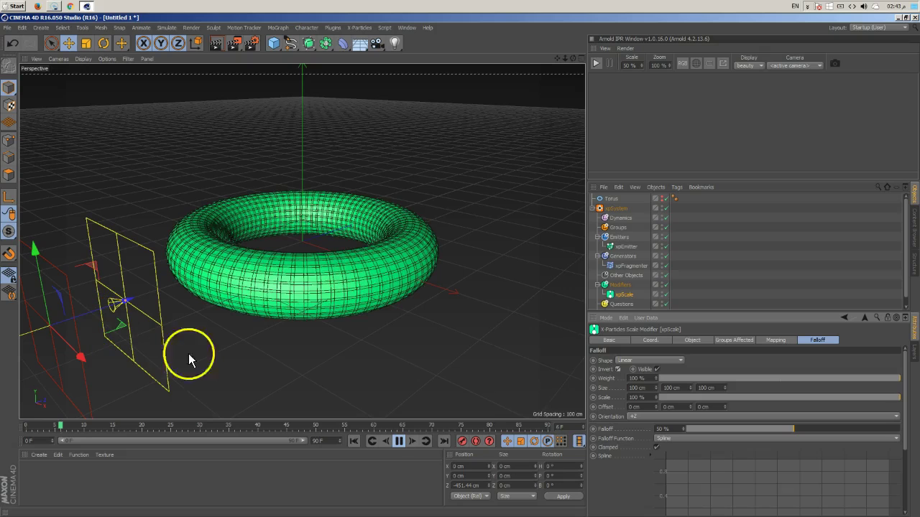
left_click(400, 441)
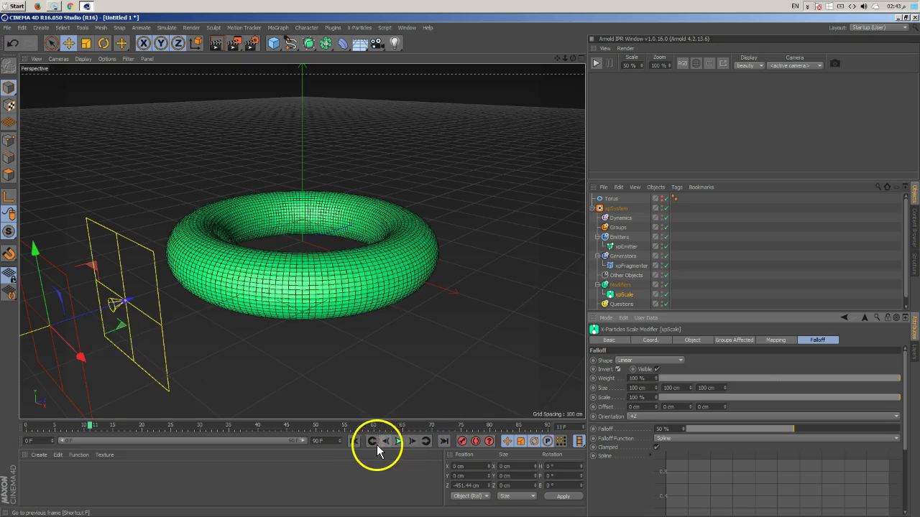
left_click(354, 442)
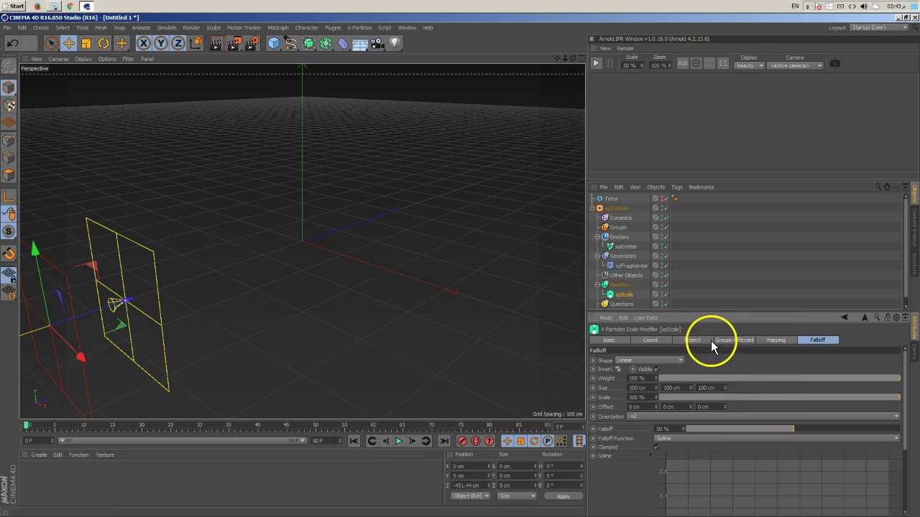
- Set xpScale's Scale Change to 0 on all three axes
left_click(693, 340)
left_click(734, 341)
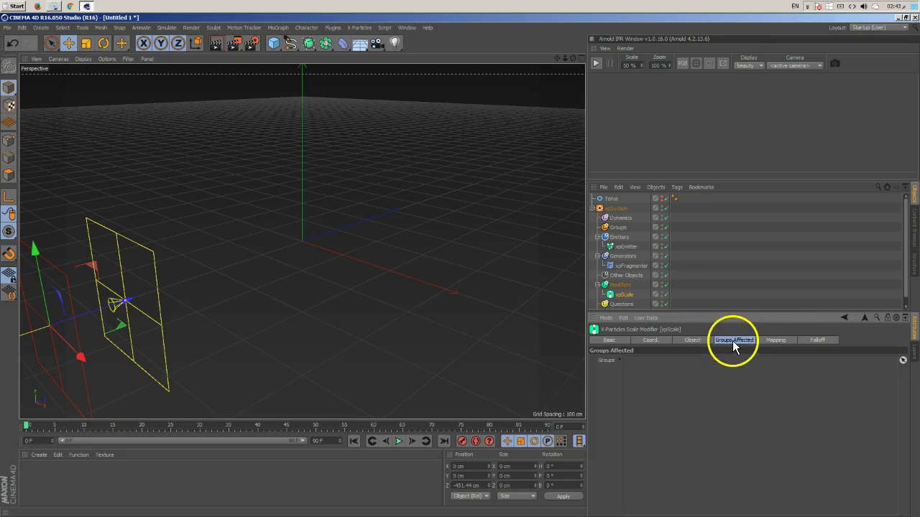
left_click(676, 341)
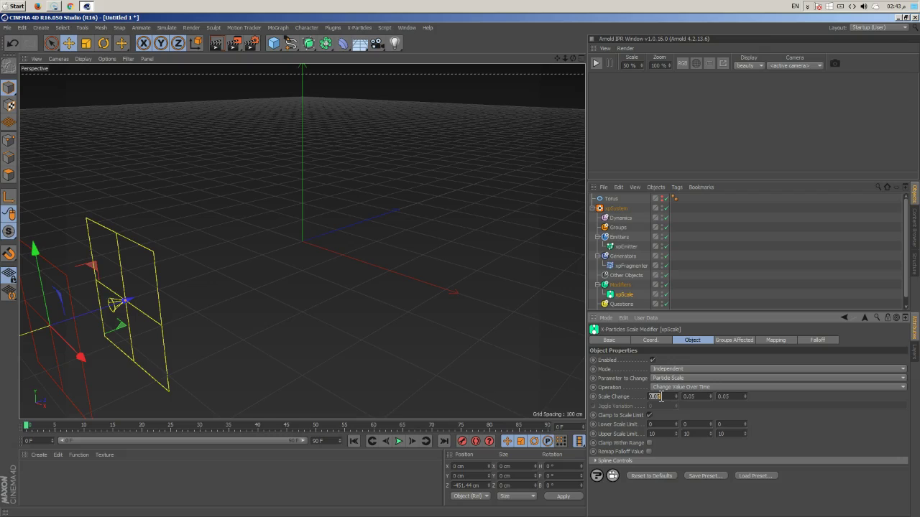
type("0")
left_click(701, 397)
type("0")
left_click(731, 397)
type("0")
- Set xpScale's Upper Scale Limit to 1 on all three axes
type("1")
double_click(688, 434)
type("1")
double_click(720, 434)
type("1")
key("Return")
- Play the animation while moving xpScale along Z into the torus and back out to about -400 cm
left_click(400, 441)
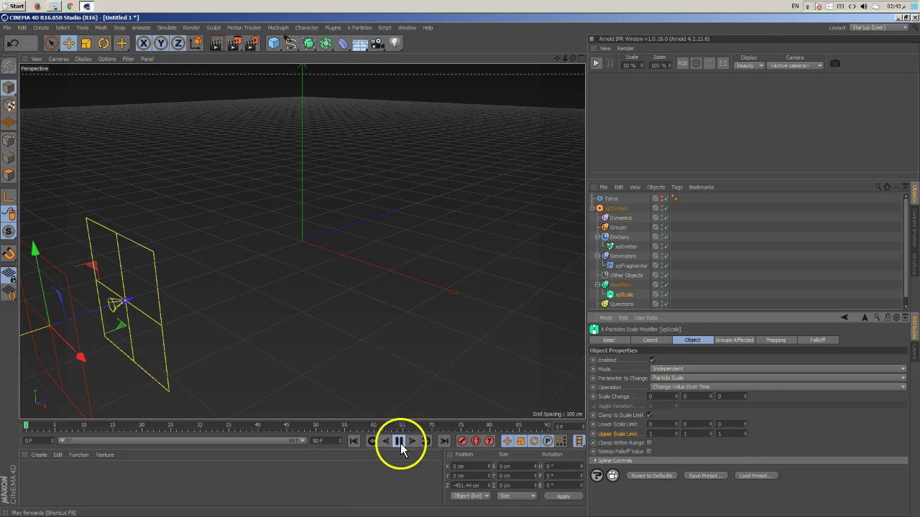
left_click_drag(90, 311, 339, 289)
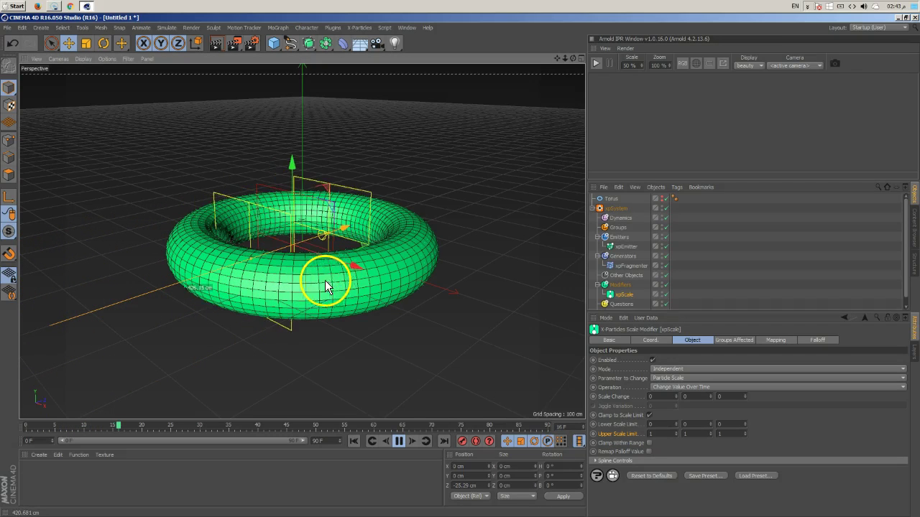
left_click_drag(202, 306, 138, 330)
- Turn off the falloff's Invert option, move xpScale along Z to about -120 cm and replay briefly from the start
left_click(817, 340)
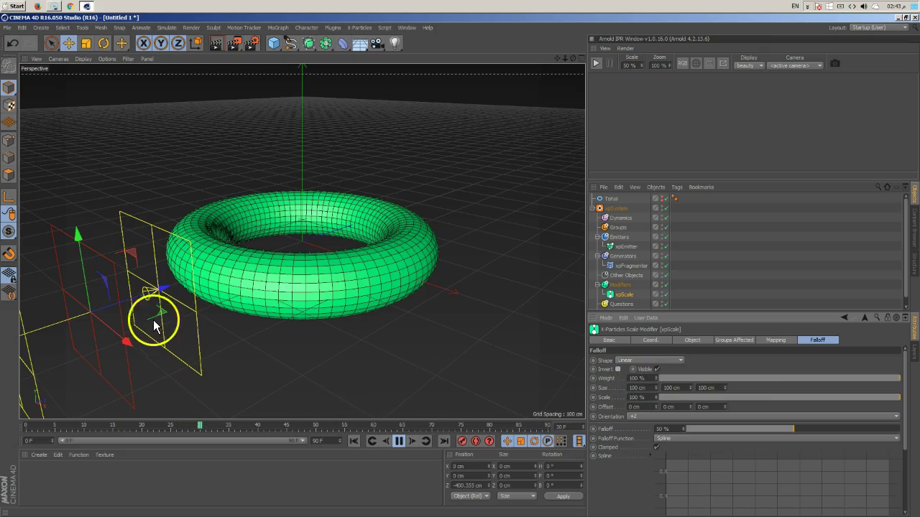
left_click_drag(125, 298, 287, 274)
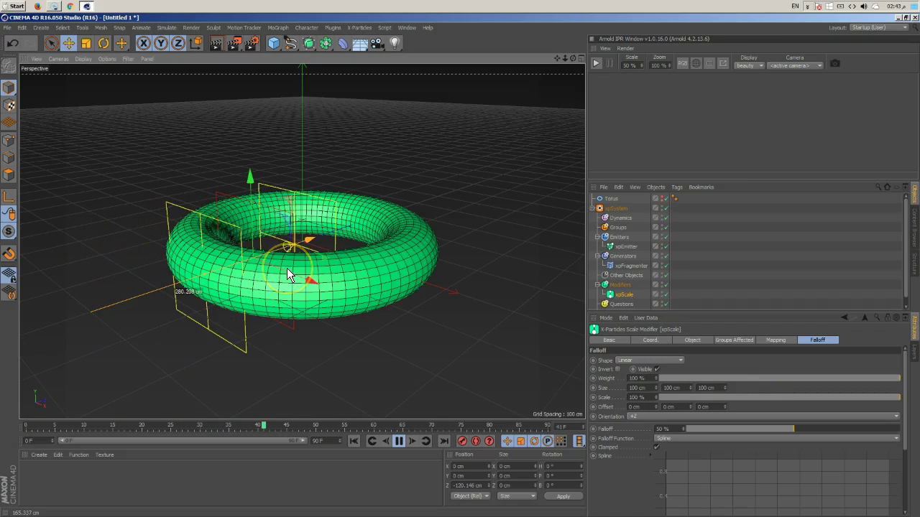
left_click(353, 441)
left_click(398, 441)
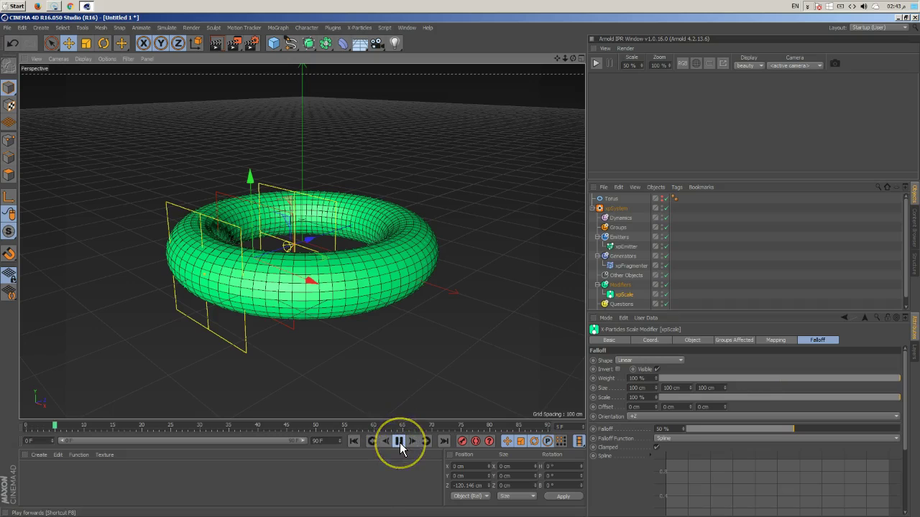
left_click(399, 442)
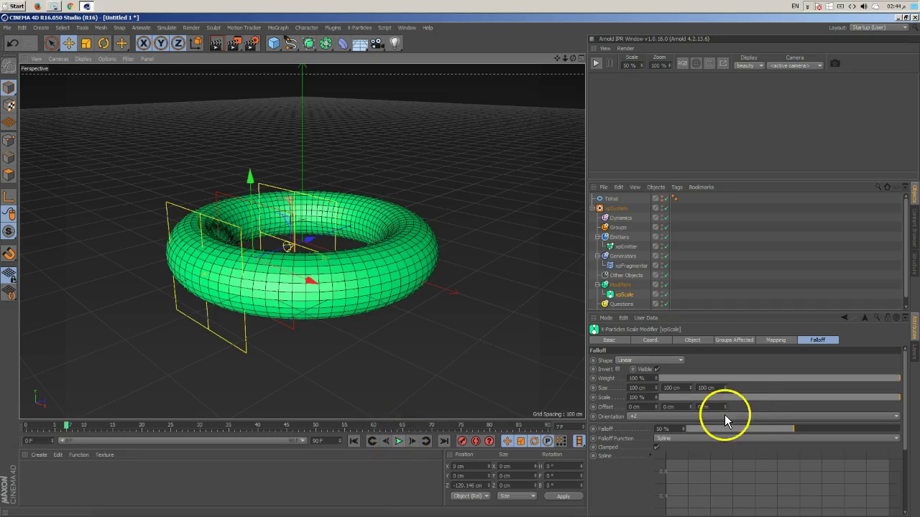
- Set xpScale's Scale Change to 1 on all three axes
left_click(693, 341)
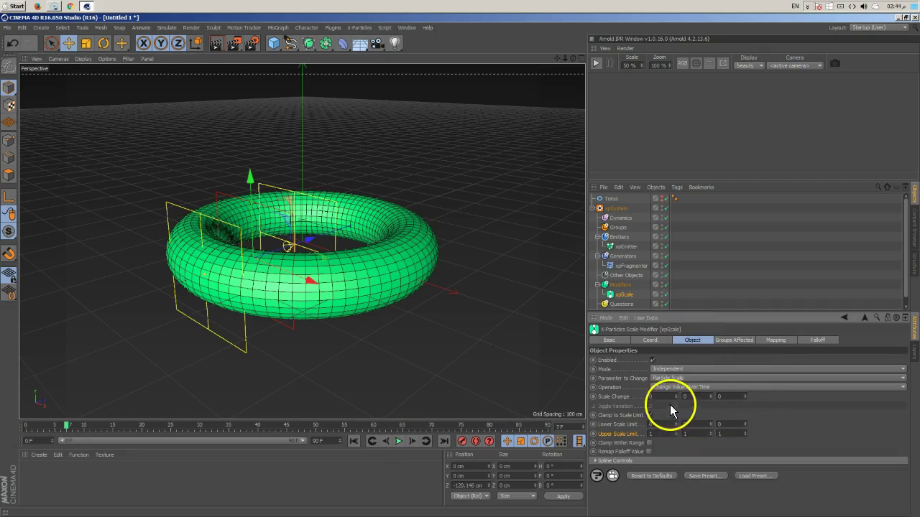
type("1")
left_click(686, 397)
type("1")
left_click(722, 397)
type("1")
left_click(704, 397)
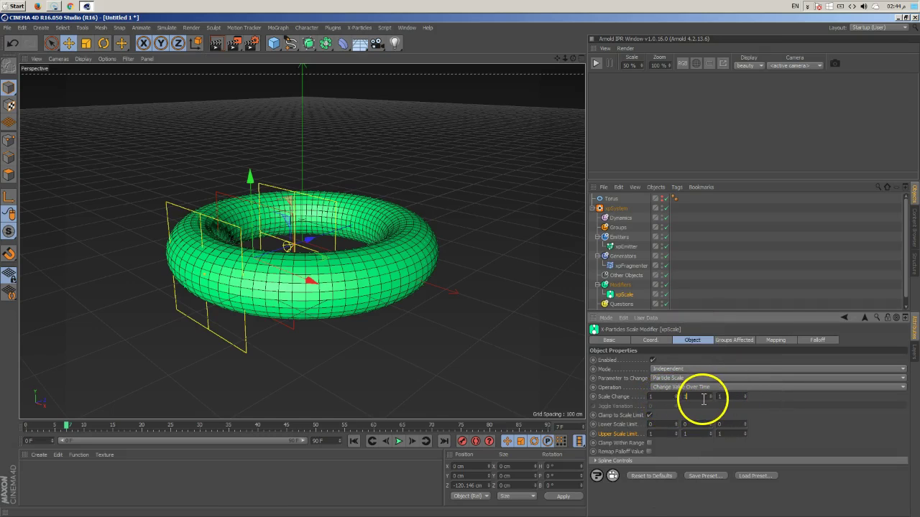
- Play the animation while nudging xpScale along Z to about -115 cm, and stop playback
left_click(400, 445)
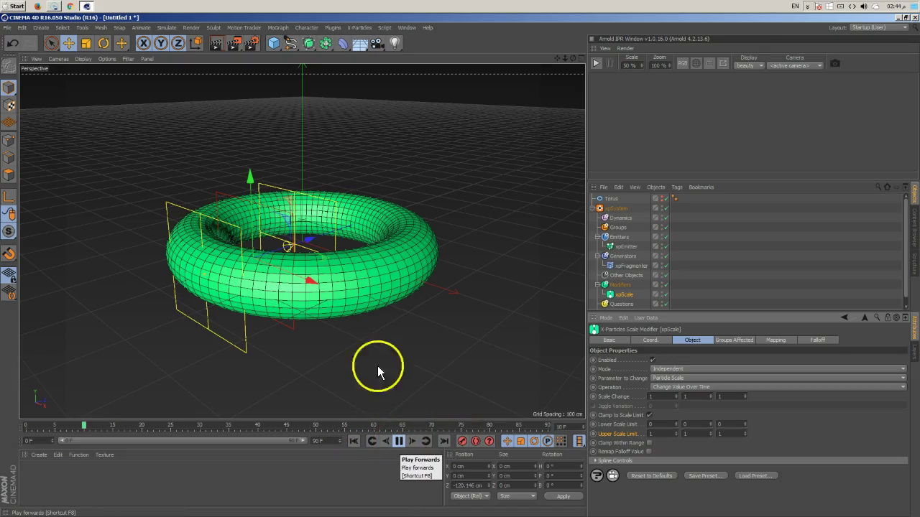
left_click_drag(299, 246, 323, 273)
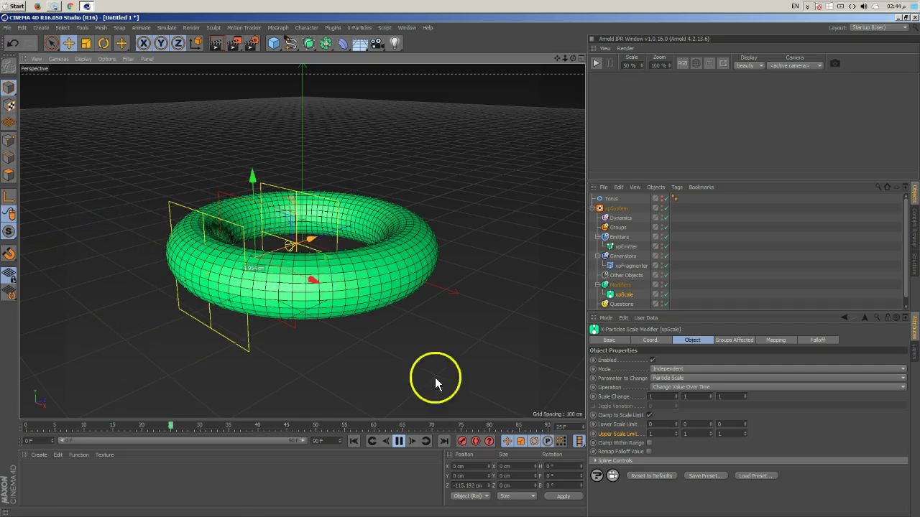
left_click(396, 444)
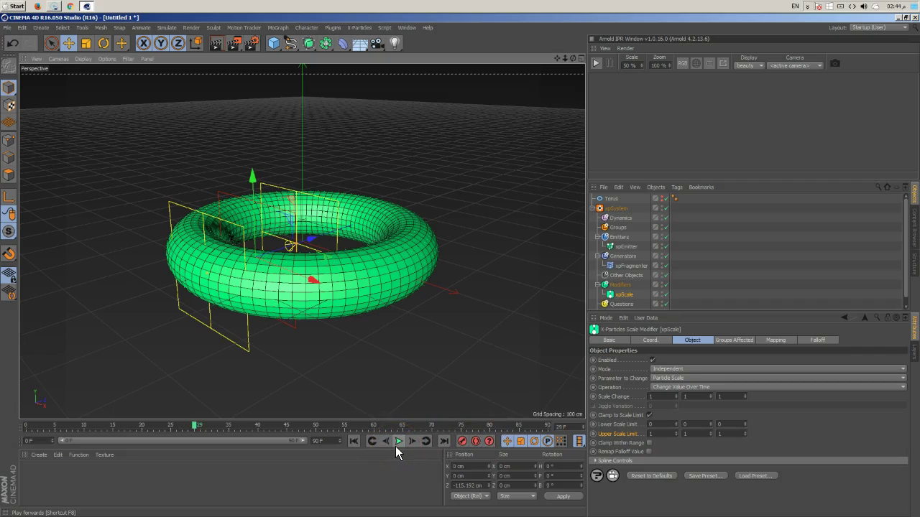
- Set xpScale's Operation to Set Value
left_click_drag(642, 451, 667, 420)
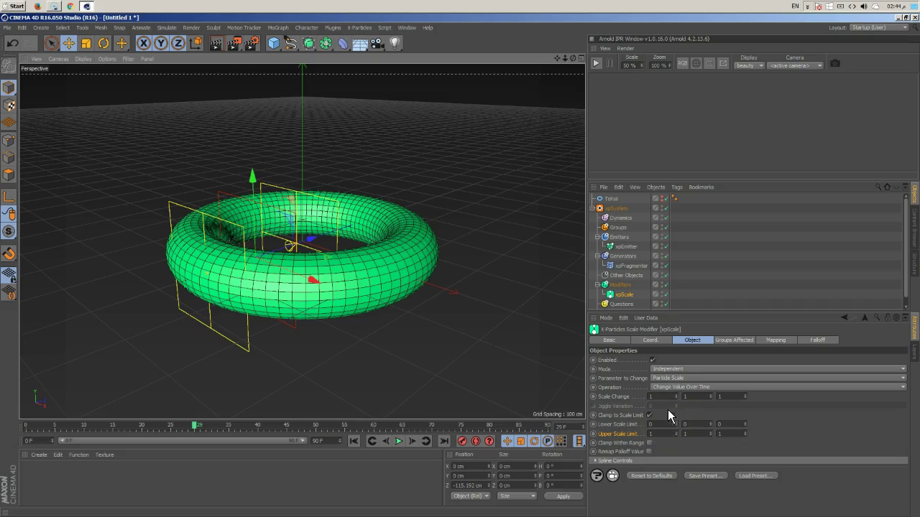
left_click(667, 388)
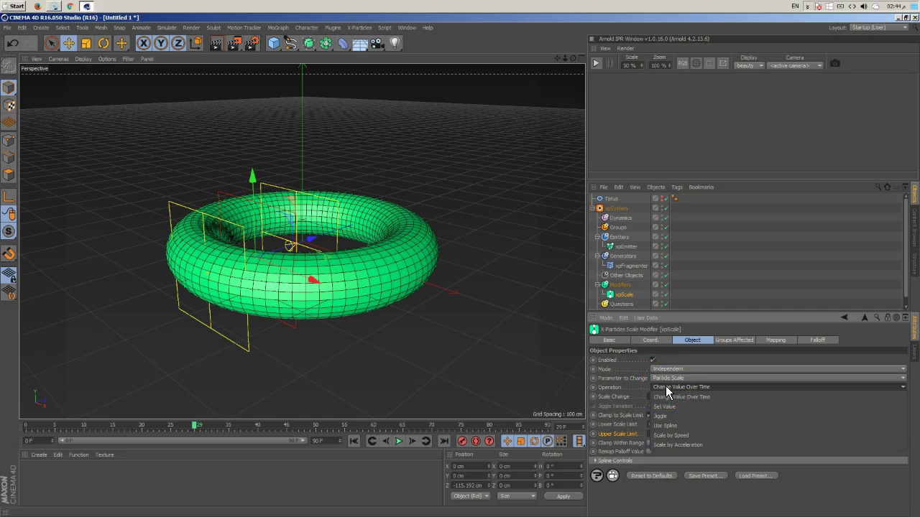
left_click(668, 408)
left_click(668, 407)
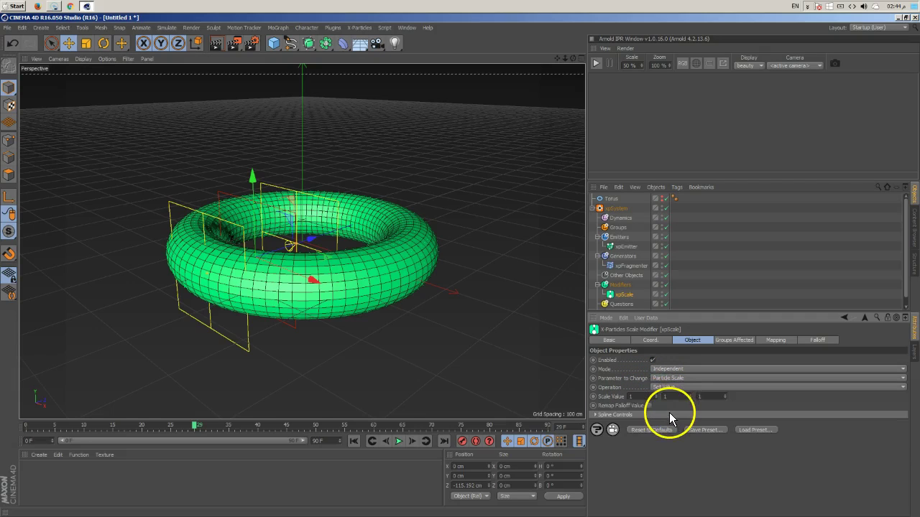
- Play the animation, move xpScale along Z to about -279 cm and show its falloff settings
left_click(399, 441)
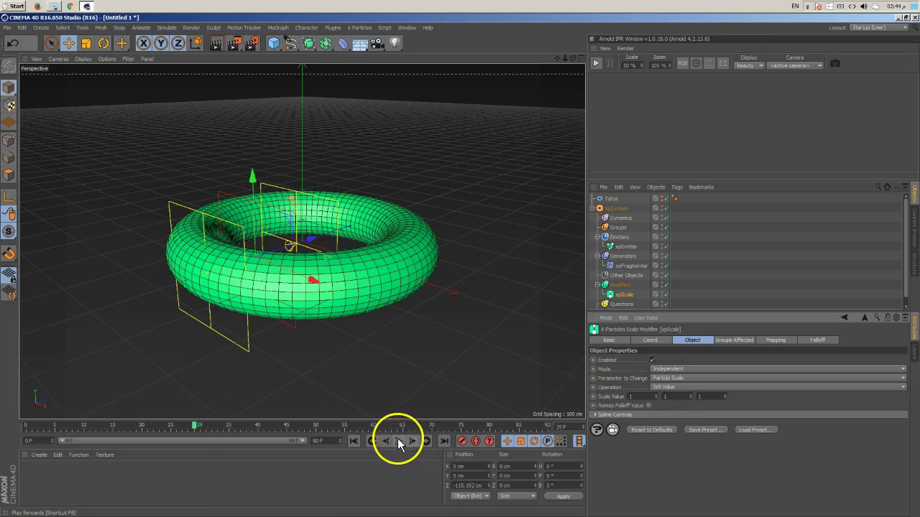
left_click_drag(310, 240, 240, 272)
left_click(812, 340)
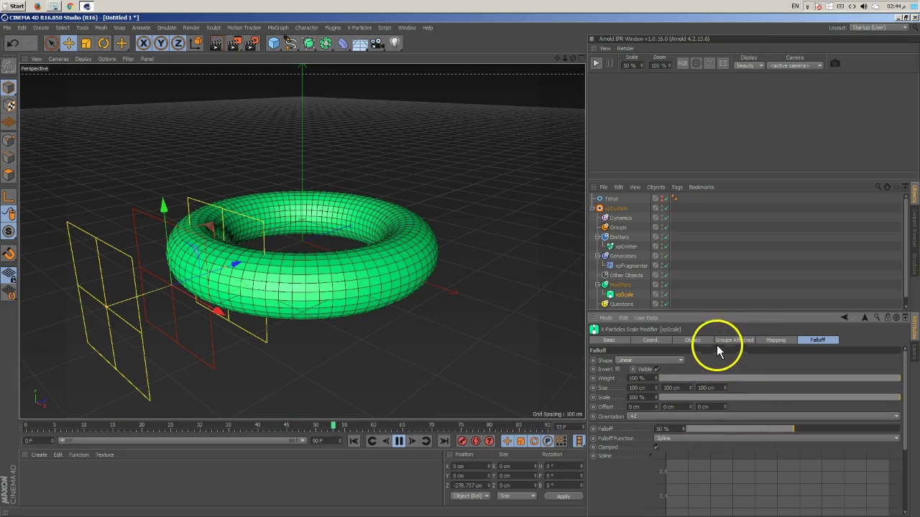
- Set xpScale's Operation back to Change Value Over Time and stop playback
left_click(694, 341)
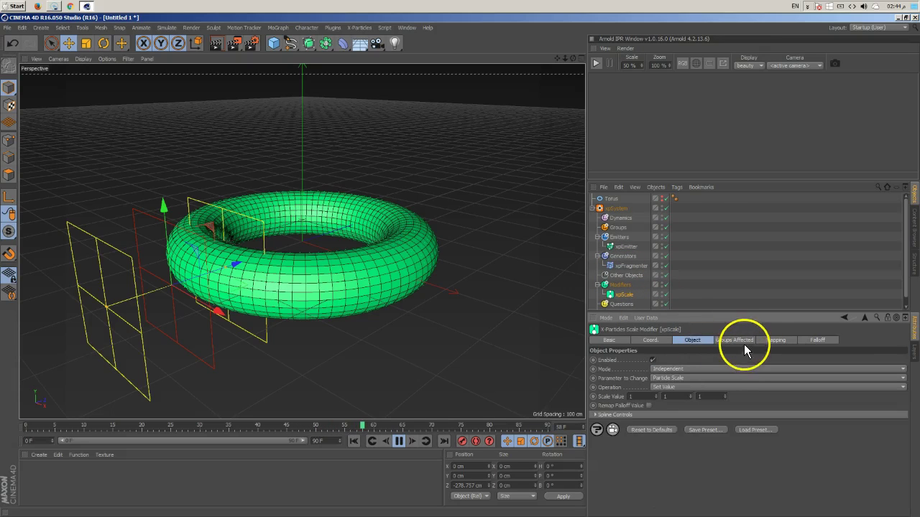
left_click(675, 388)
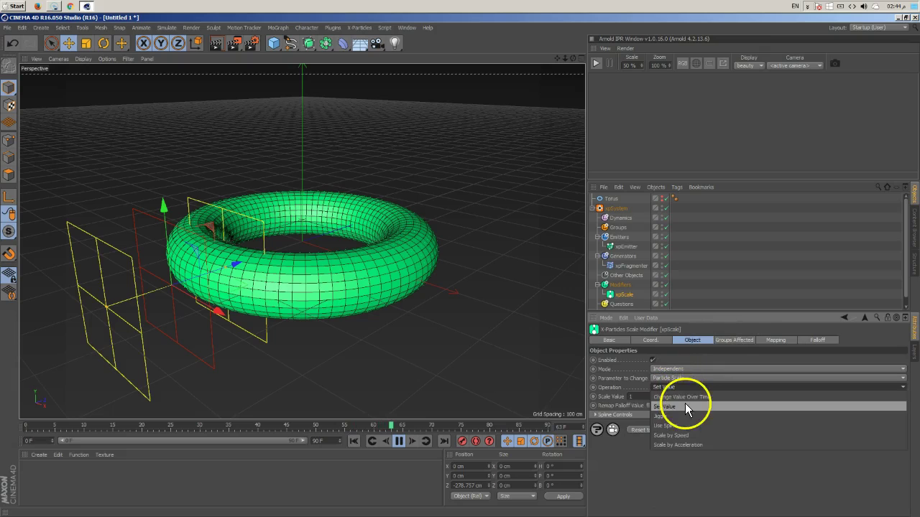
left_click(693, 400)
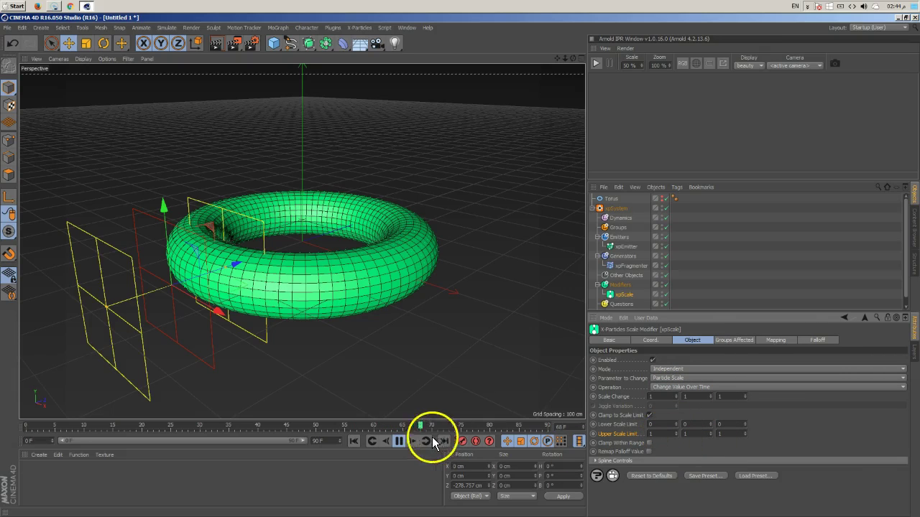
left_click(510, 338)
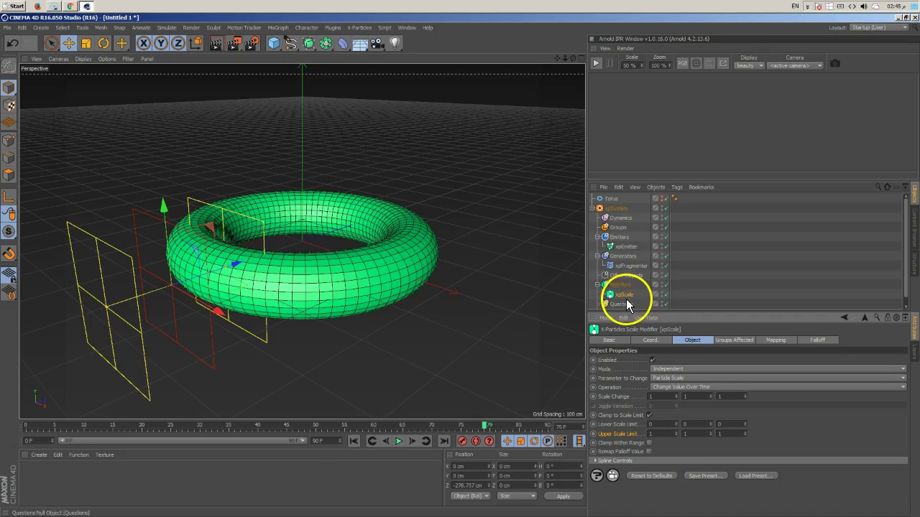
- Set xpEmitter's particle Scale to 0 on all three axes and play the animation from the start
left_click(628, 247)
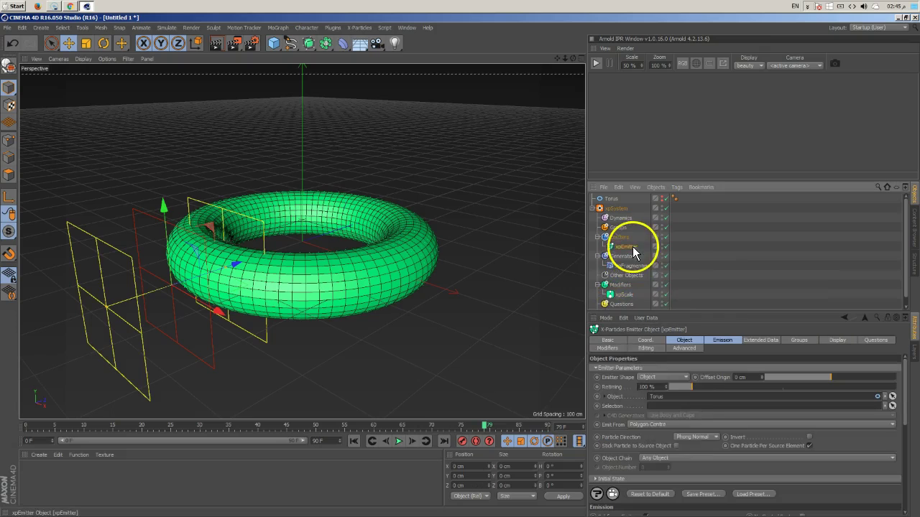
left_click(718, 340)
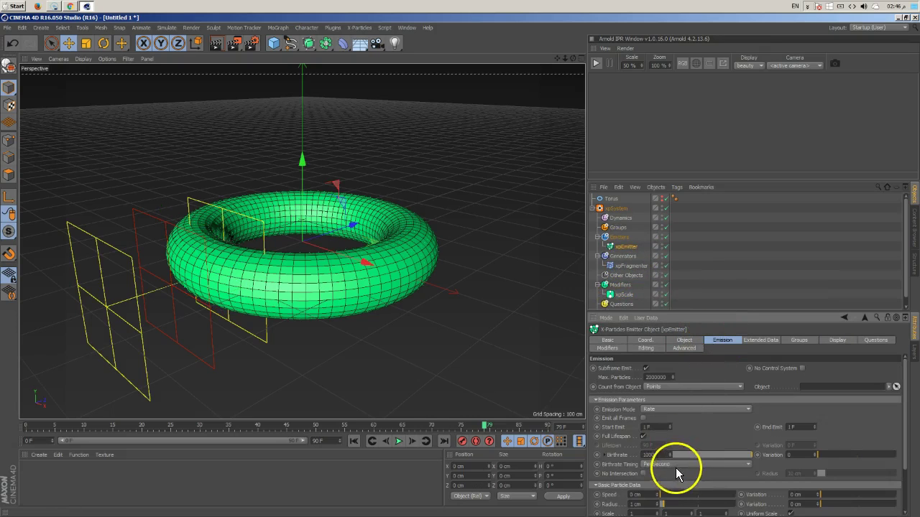
double_click(645, 512)
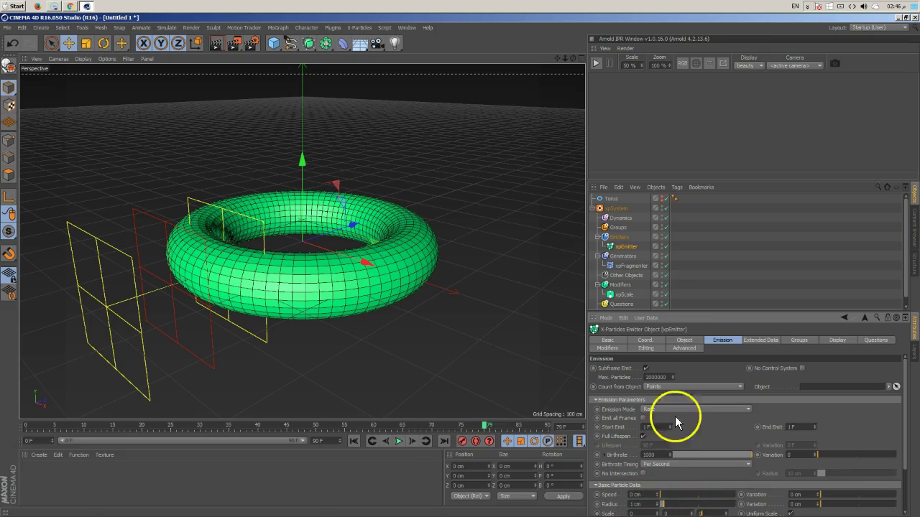
left_click(352, 443)
left_click(399, 441)
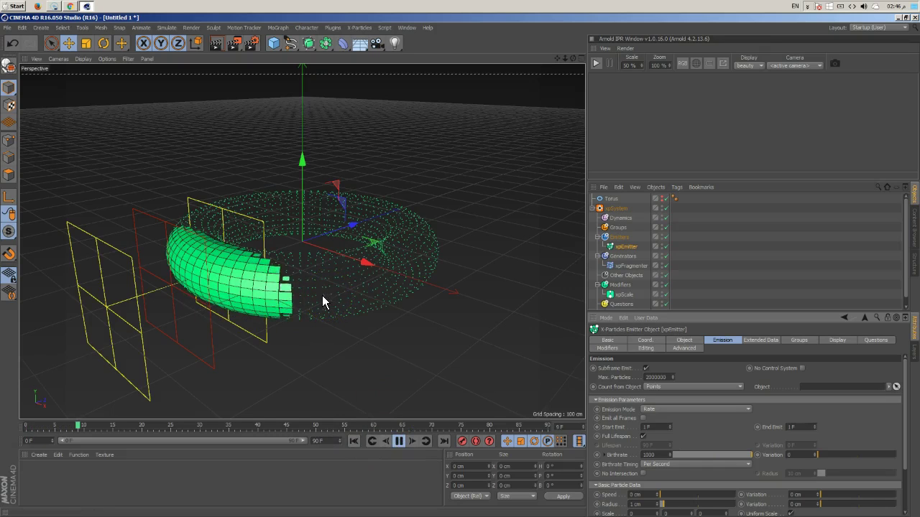
- Move xpScale along Z to about -372 cm, clear of the torus, and restart the animation
left_click(623, 295)
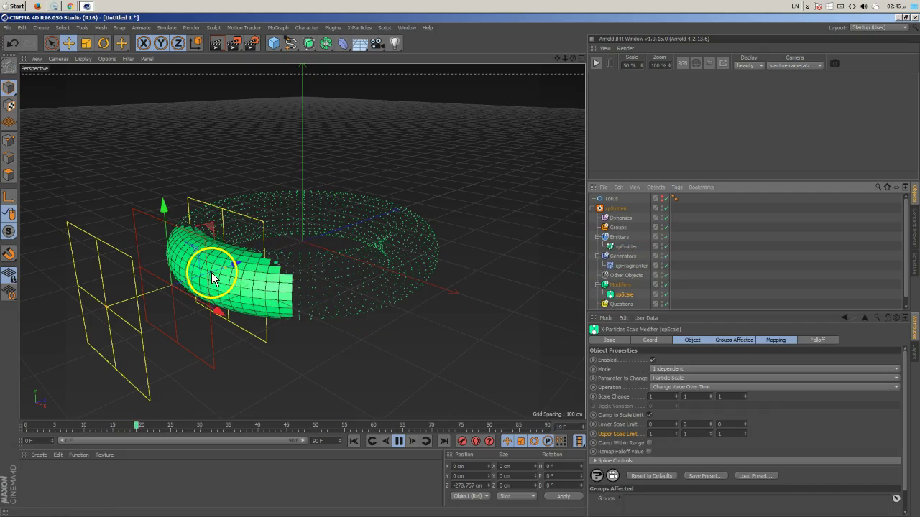
left_click_drag(215, 269, 161, 303)
left_click(354, 442)
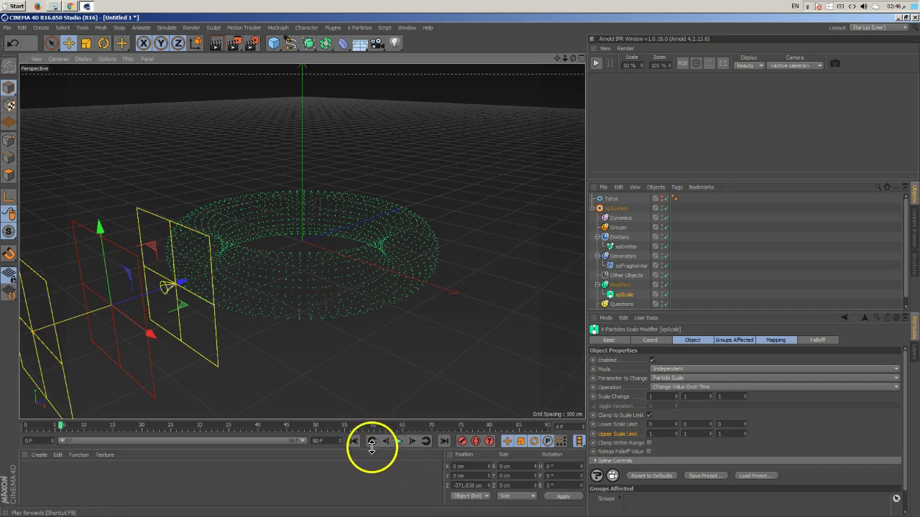
left_click(354, 441)
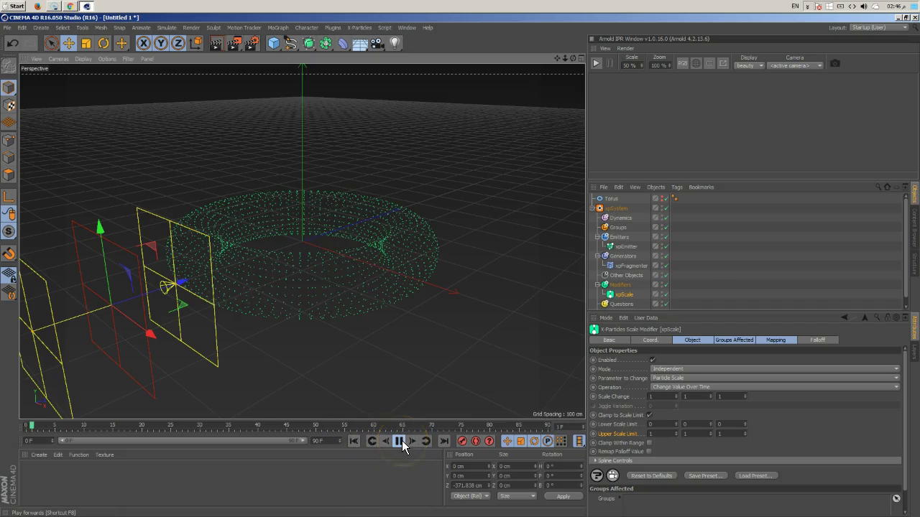
left_click(682, 386)
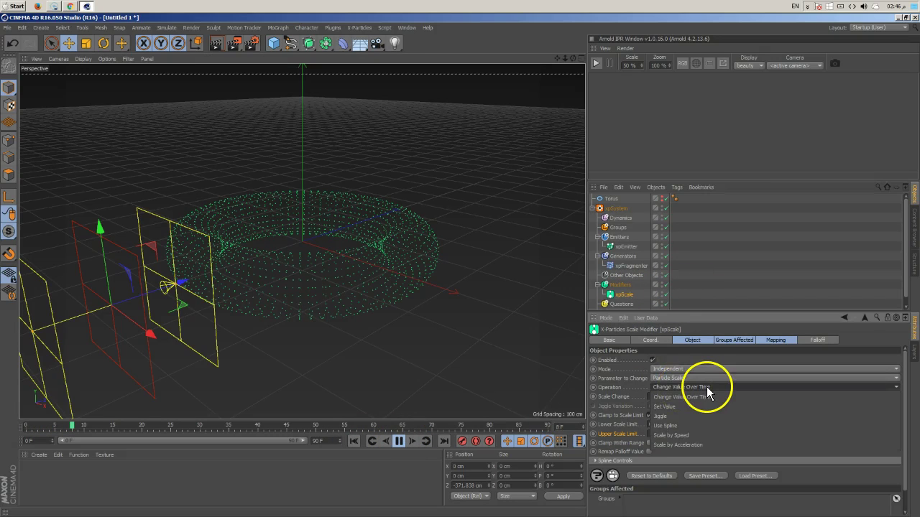
left_click(706, 386)
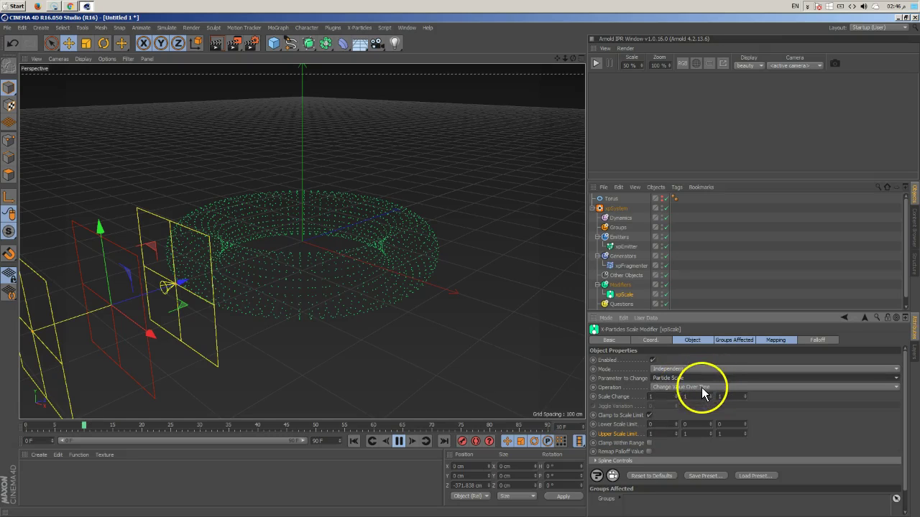
left_click(702, 387)
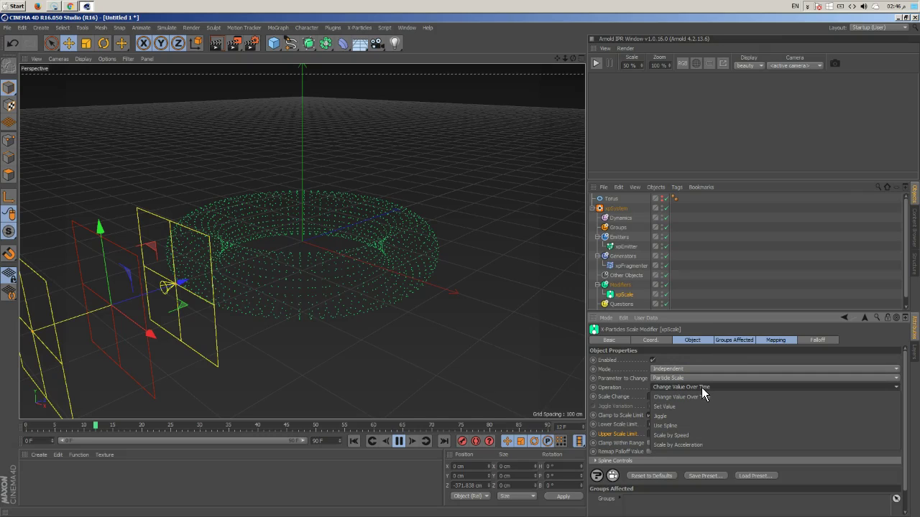
left_click(701, 388)
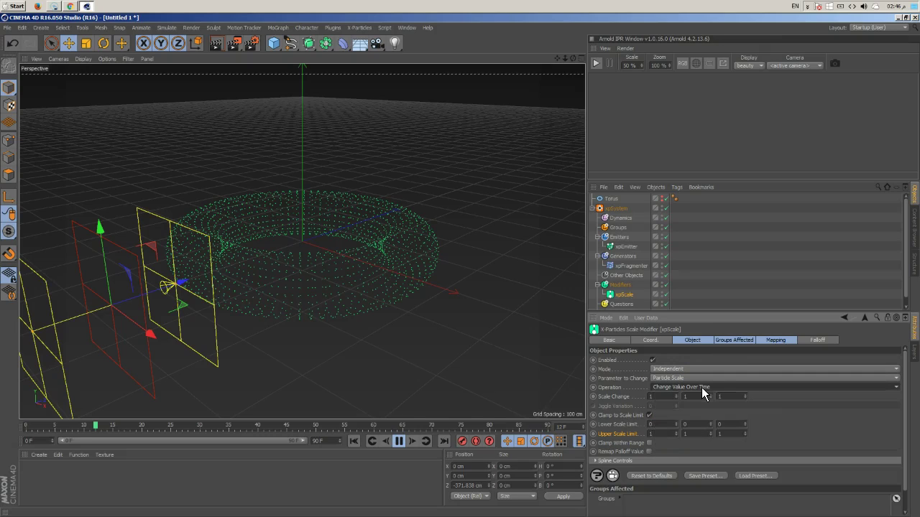
- Keyframe xpScale's Z position from about -372 cm at frame 0 to about 937 cm at frame 45, and lengthen its falloff to about 335 cm
left_click(354, 442)
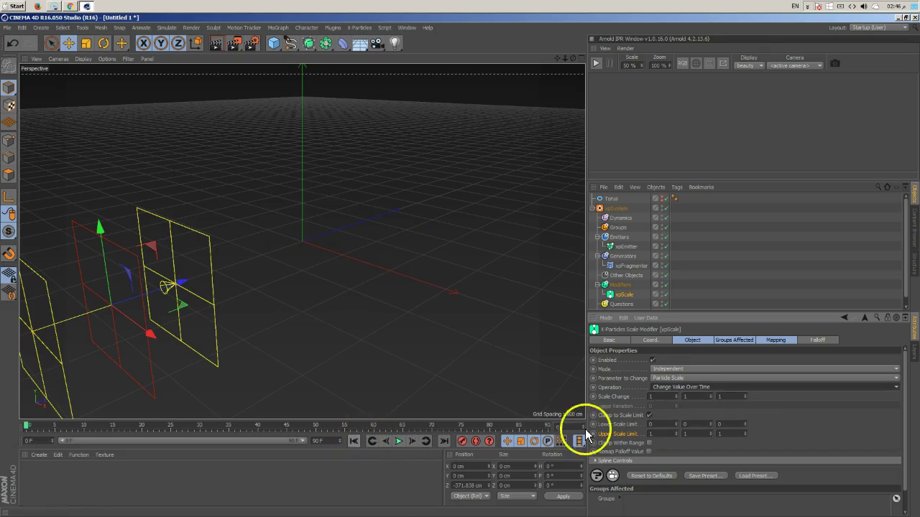
left_click(647, 339)
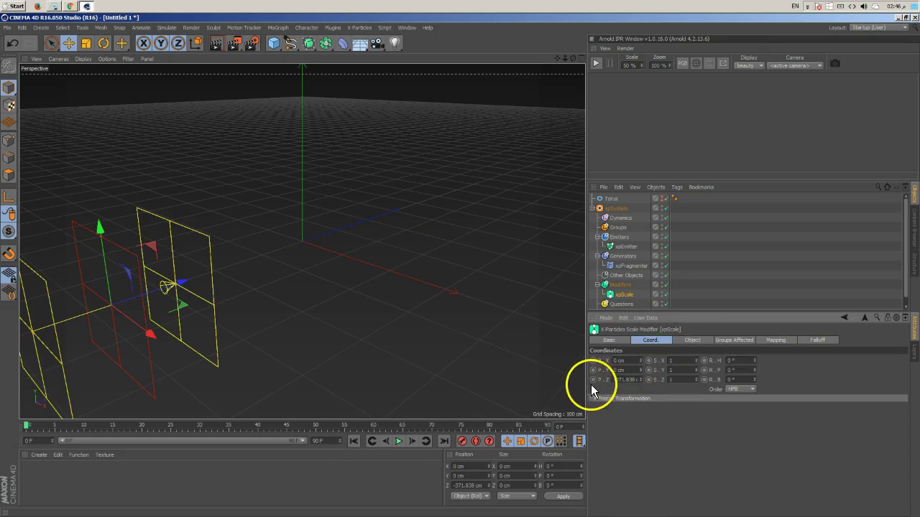
left_click(286, 427)
left_click_drag(145, 293, 537, 210)
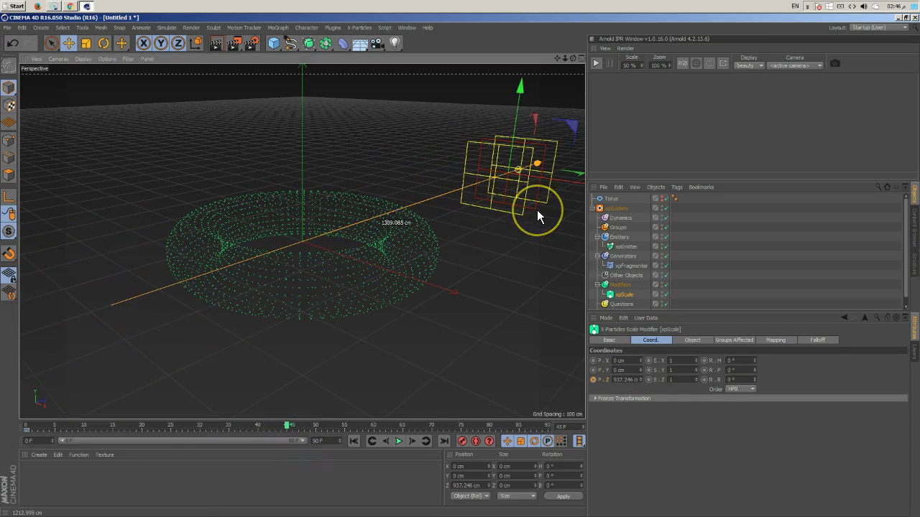
left_click_drag(510, 182, 461, 198)
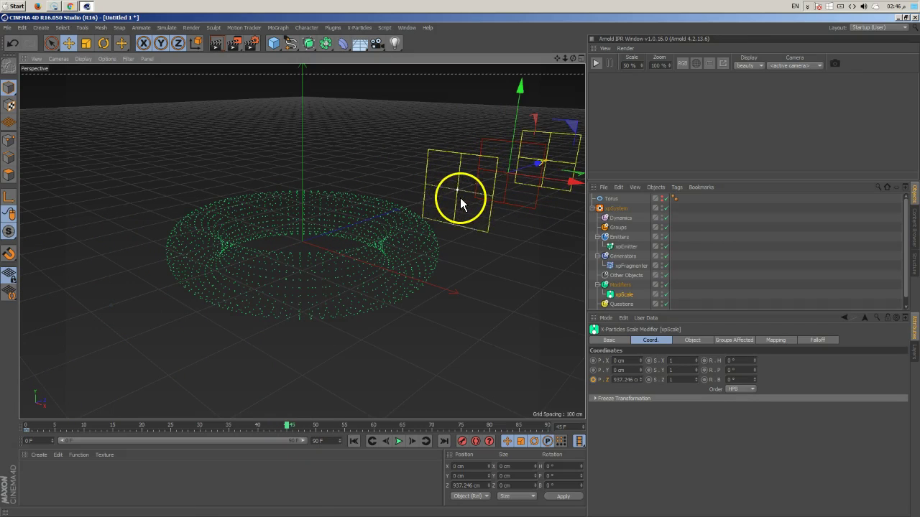
left_click(593, 380)
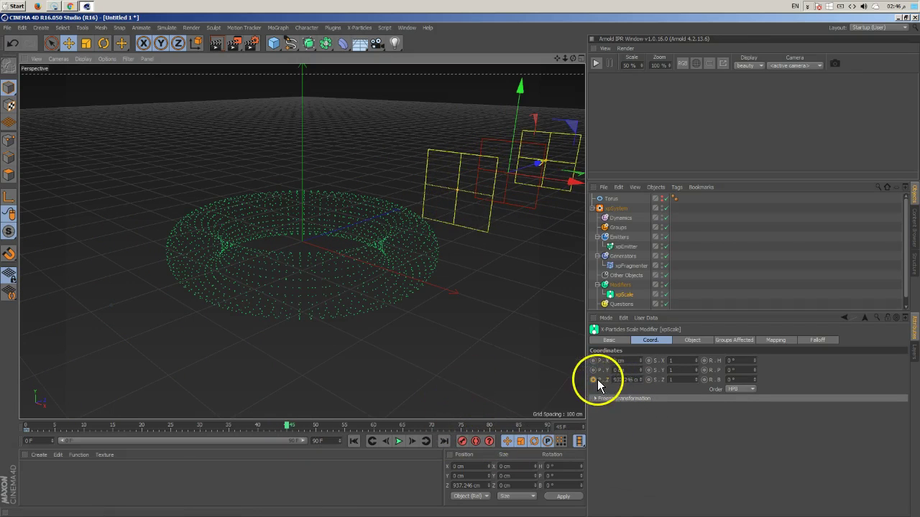
- Preview the animation, re-key xpScale's Z position at frame 0 to about -543 cm, and preview it again
left_click(352, 442)
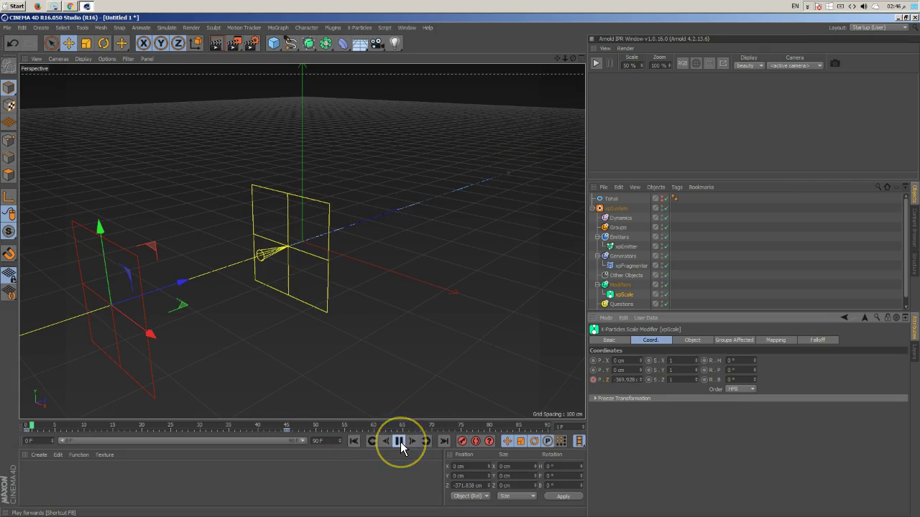
left_click(355, 441)
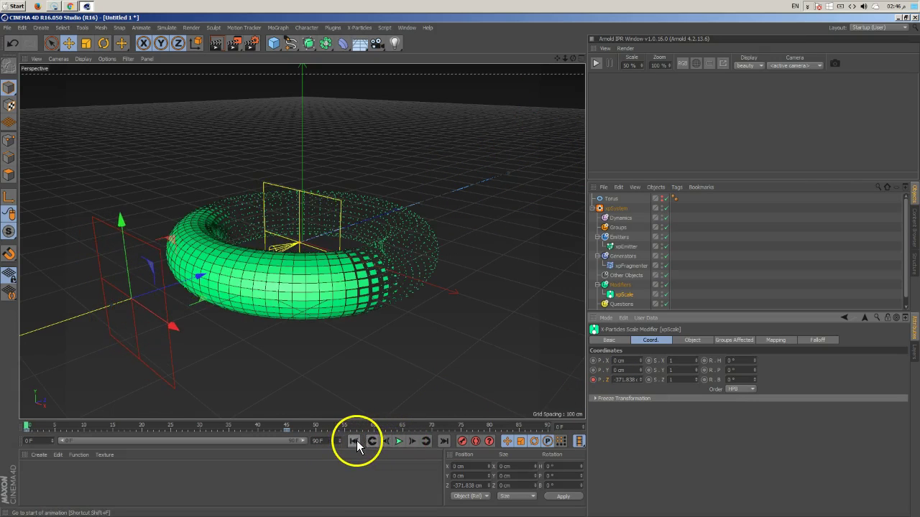
left_click_drag(183, 286, 48, 327)
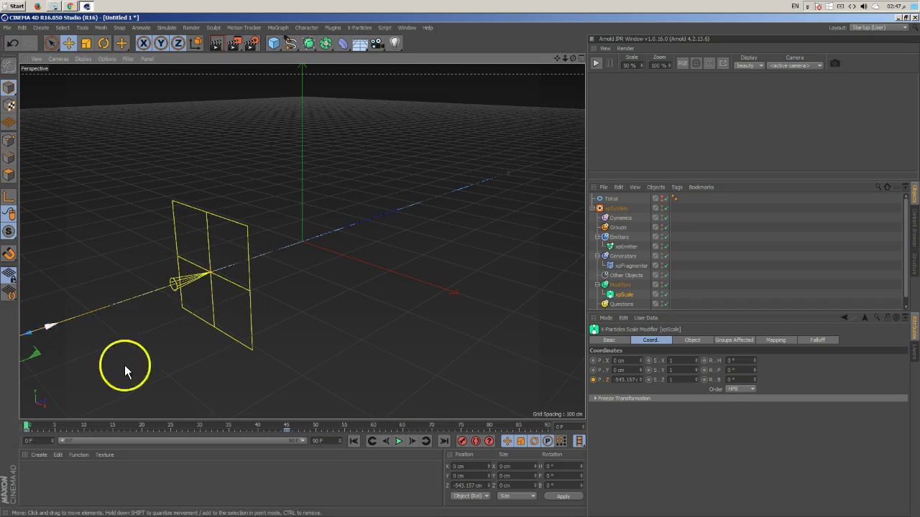
left_click(593, 379, "ctrl")
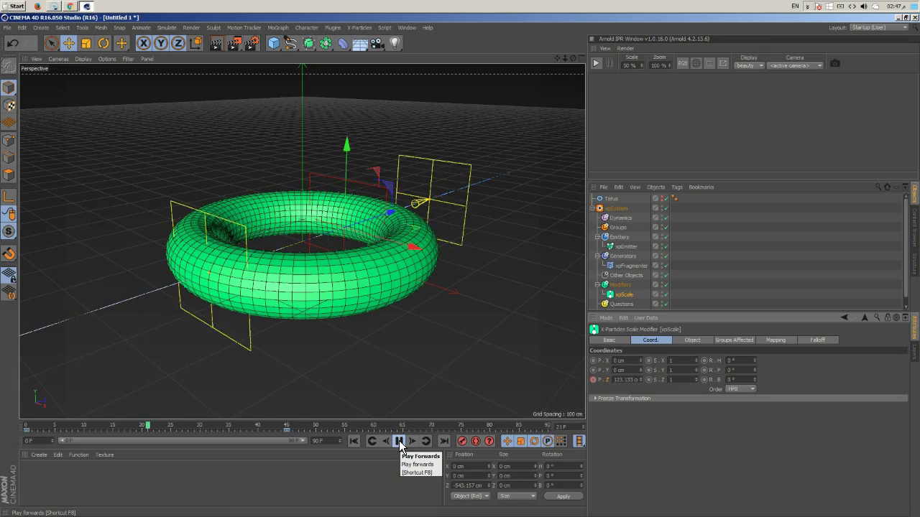
left_click(403, 451)
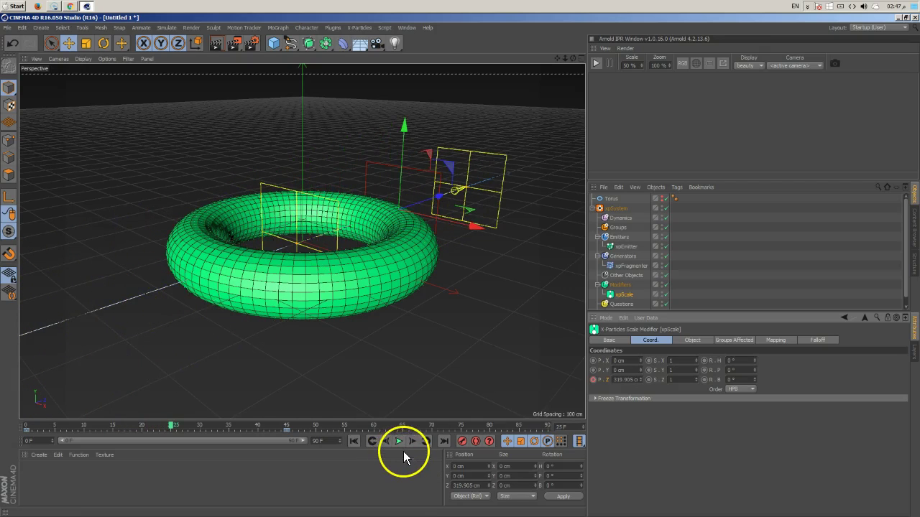
- Set the Falloff amount of xpScale's linear falloff to 90% and replay the animation from the start
left_click(771, 341)
left_click(817, 340)
left_click_drag(765, 432, 880, 433)
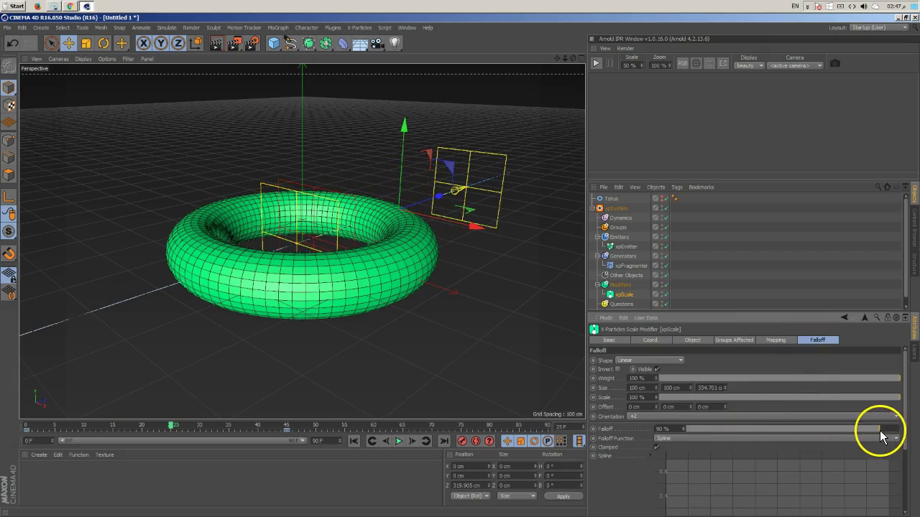
left_click(355, 441)
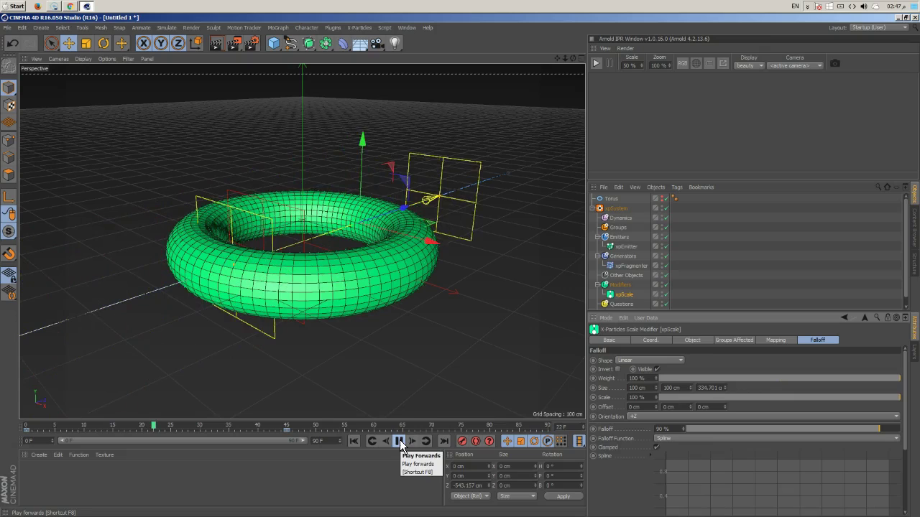
left_click(400, 443)
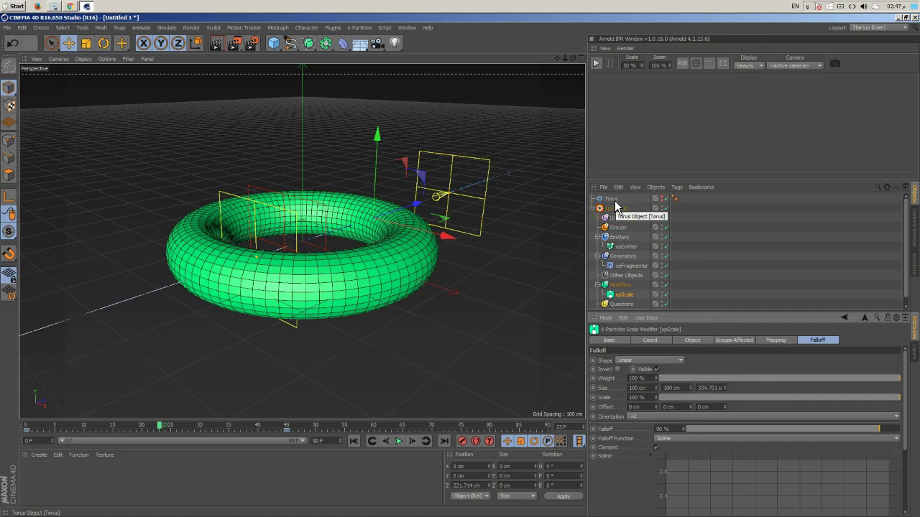
- Try smoothing the fragments by adding a Subdivision Surface inside xpSystem and making the Generators folder its child
left_click_drag(309, 43, 352, 64)
left_click_drag(641, 314, 643, 400)
left_click_drag(620, 199, 624, 263)
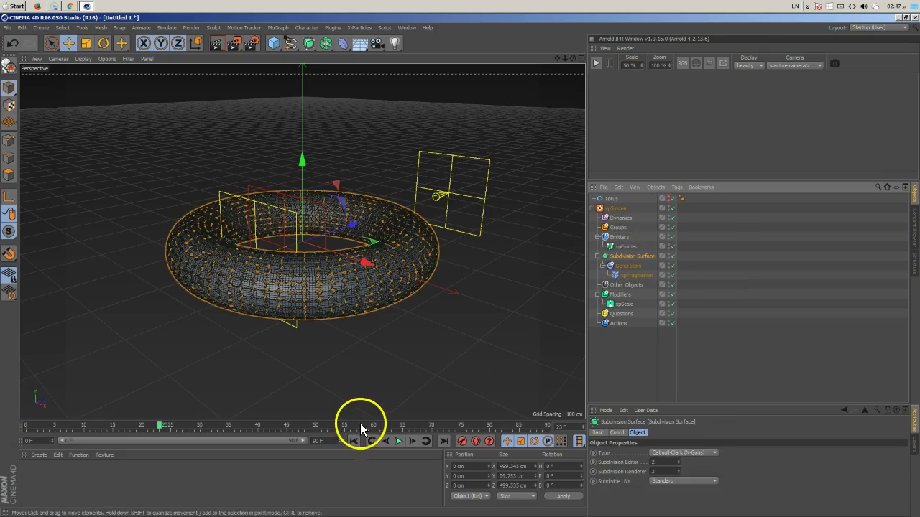
- Play the animation from the start and switch the viewport display to Gouraud Shading
left_click(604, 367)
left_click(354, 441)
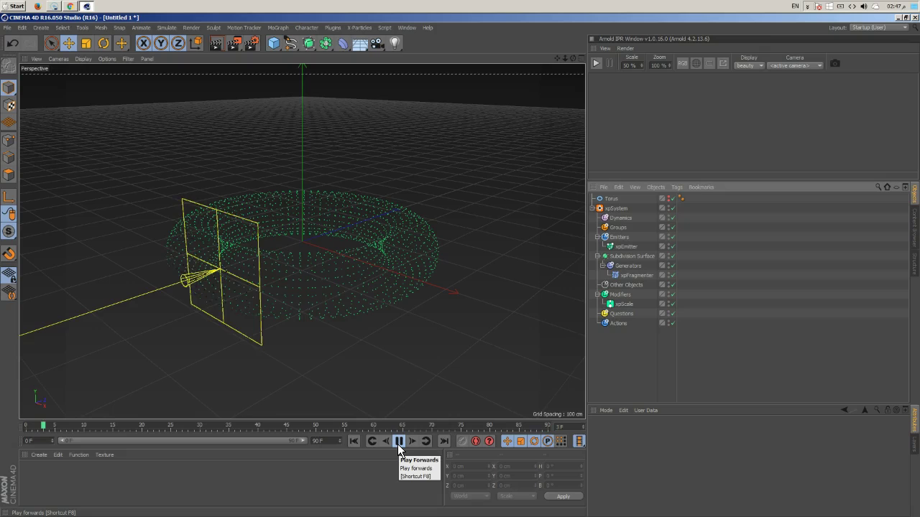
left_click(83, 59)
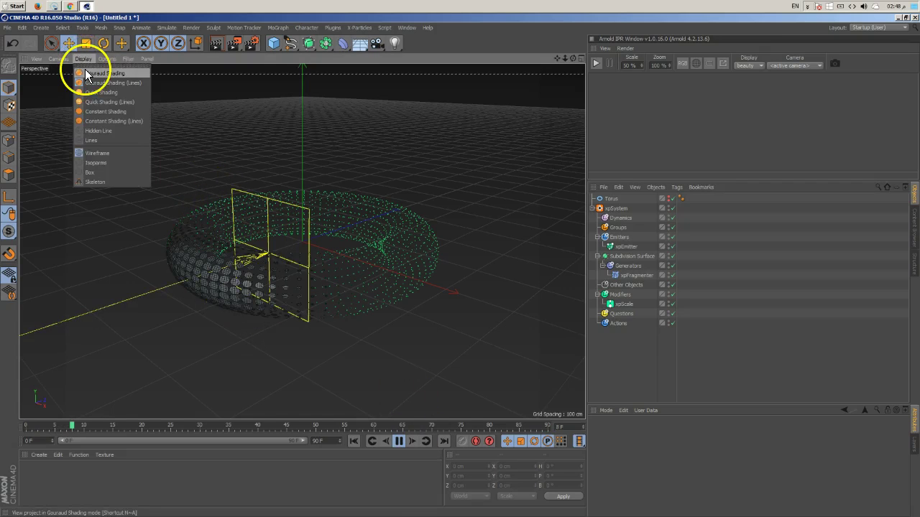
left_click(86, 73)
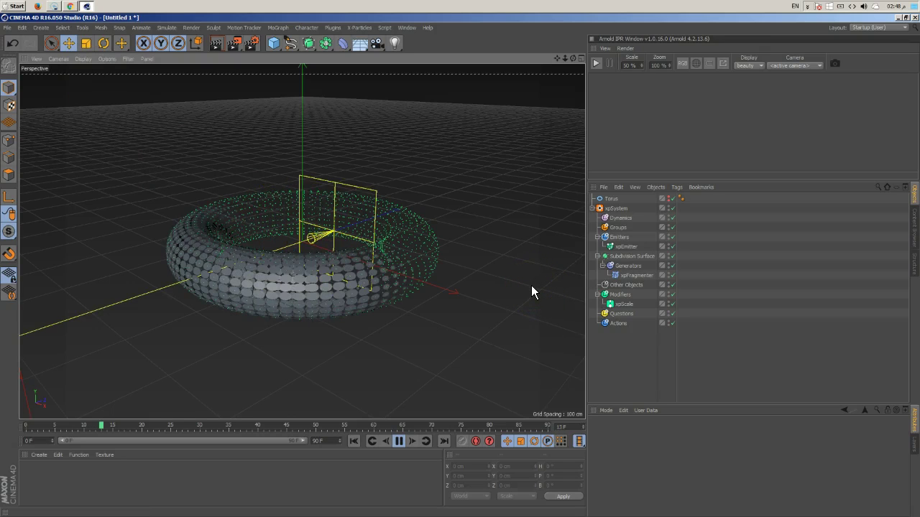
- Move the Generators folder out of the Subdivision Surface into Emitters and delete the Subdivision Surface
left_click_drag(630, 303, 622, 264)
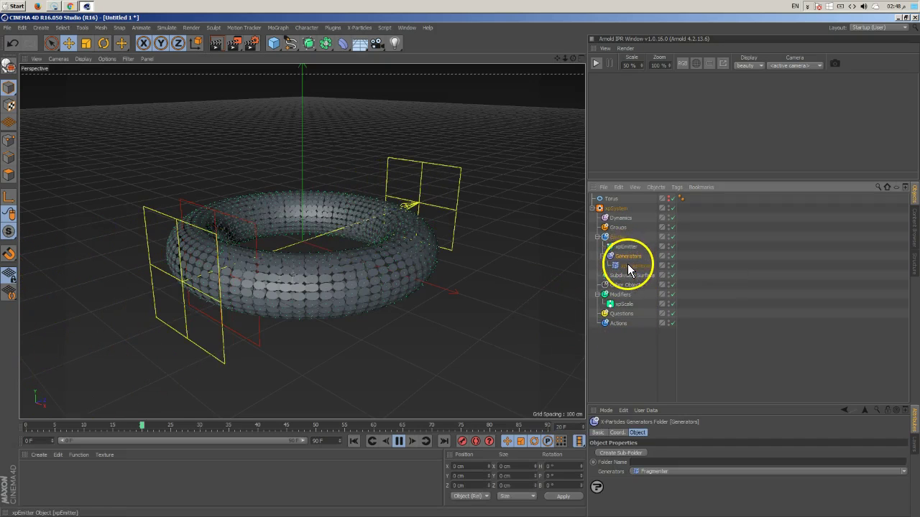
left_click(626, 278)
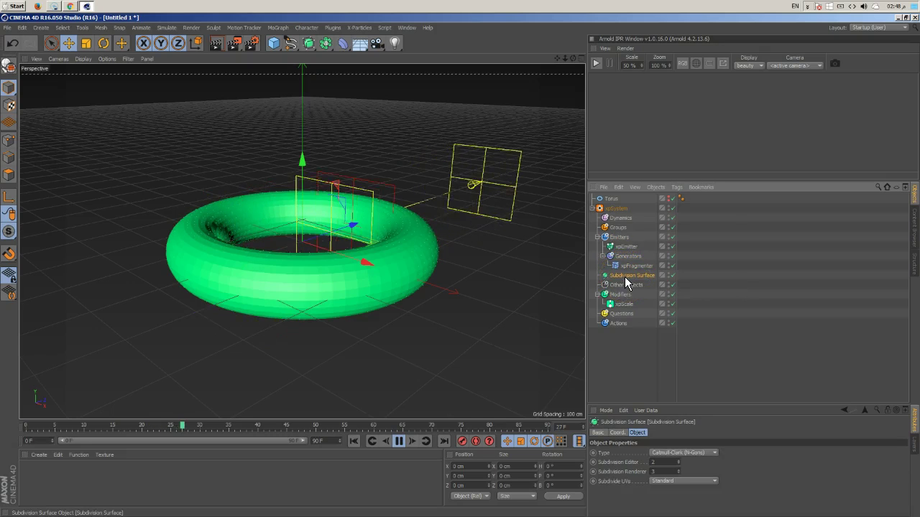
key("Delete")
- Replay the animation from the start, pause at frame 11 and render the active view
left_click(399, 441)
left_click(358, 441)
left_click(402, 445)
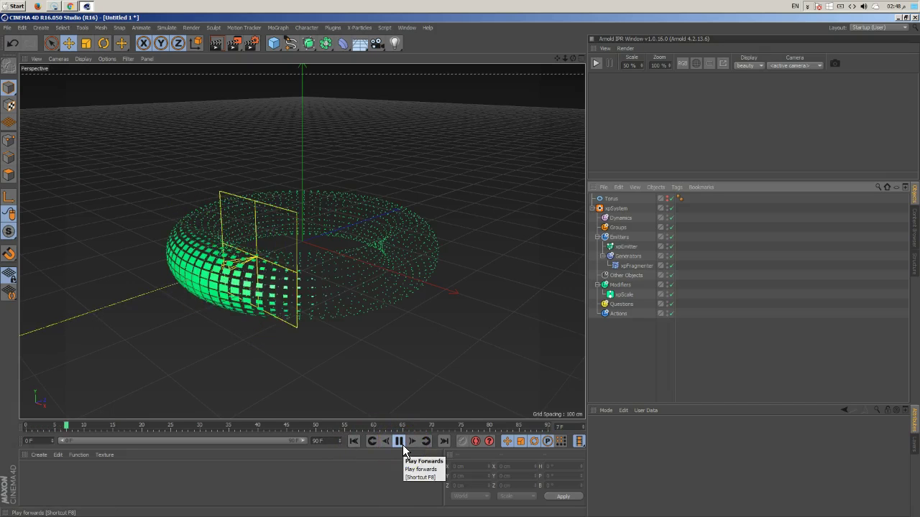
left_click(401, 442)
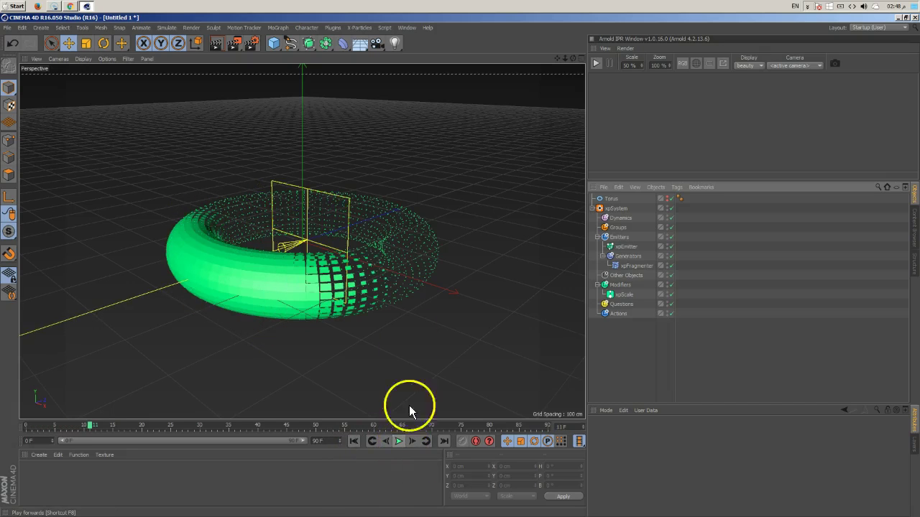
left_click(217, 44)
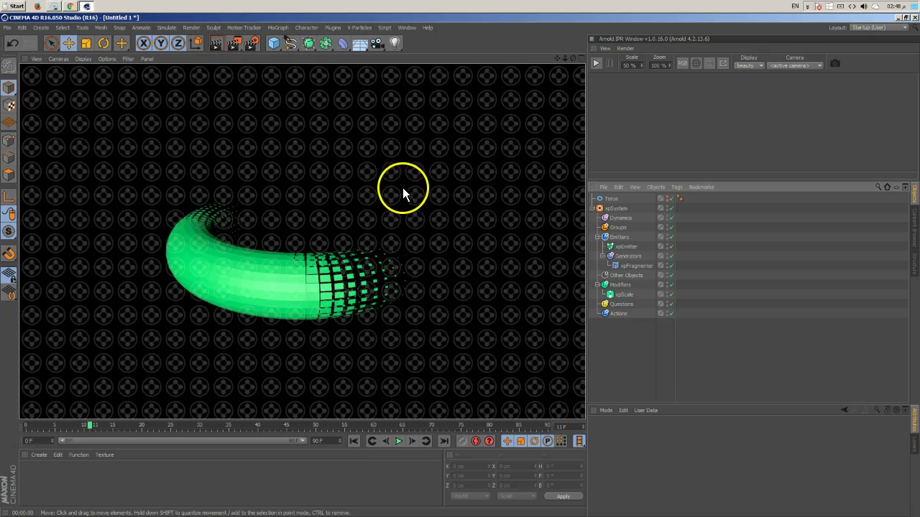
- Add the Cel Renderer effect to the render settings
left_click(251, 44)
left_click(72, 189)
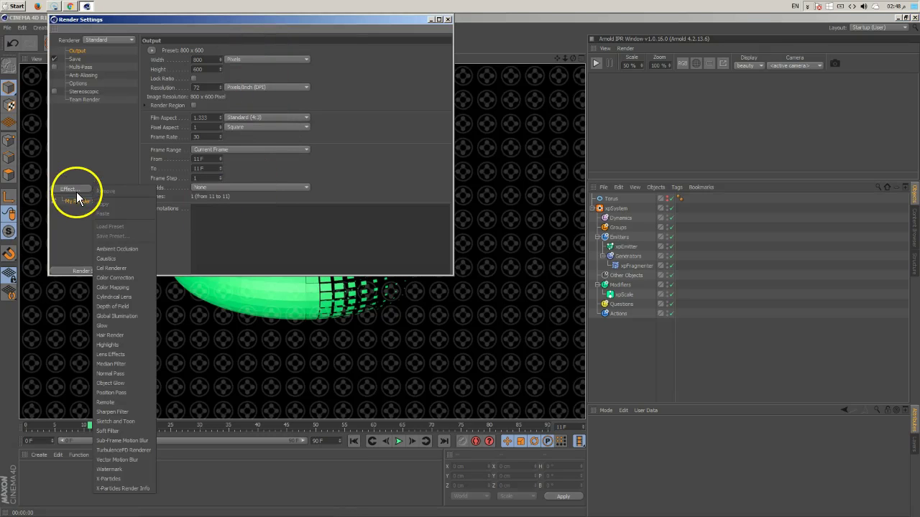
left_click(112, 268)
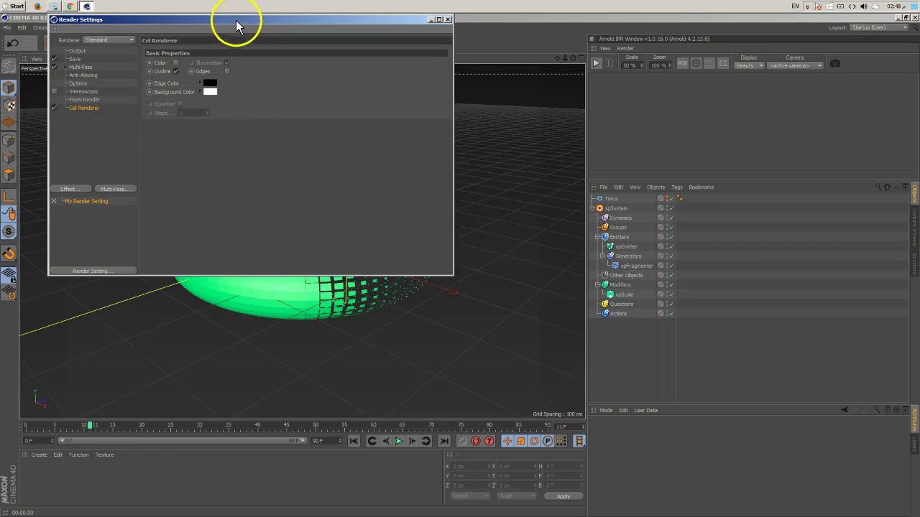
- Render the active view with the outline only, and again with the Cel Renderer's Color option enabled
left_click_drag(237, 23, 744, 91)
left_click(216, 44)
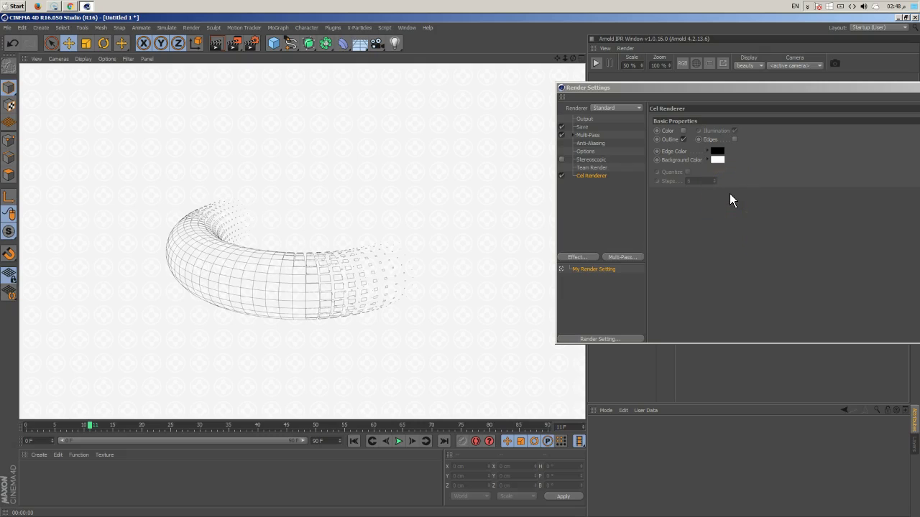
left_click(684, 131)
left_click(217, 45)
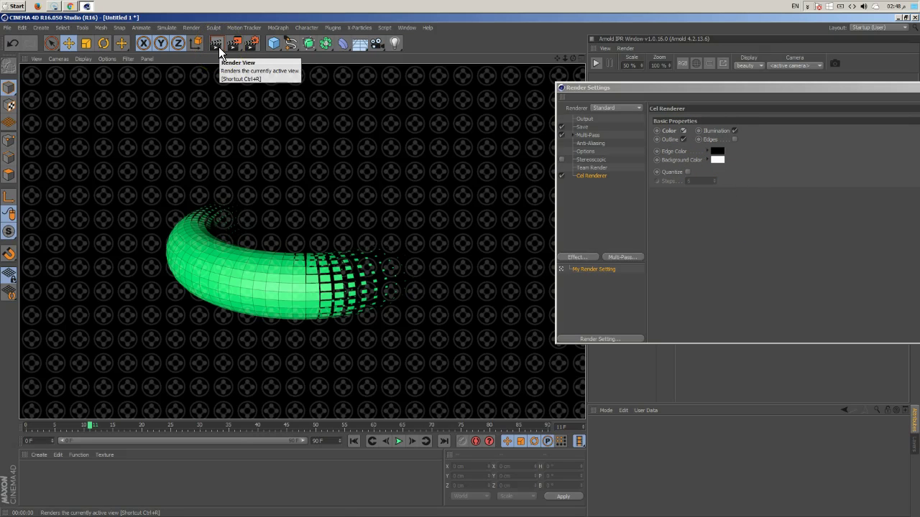
left_click(329, 310)
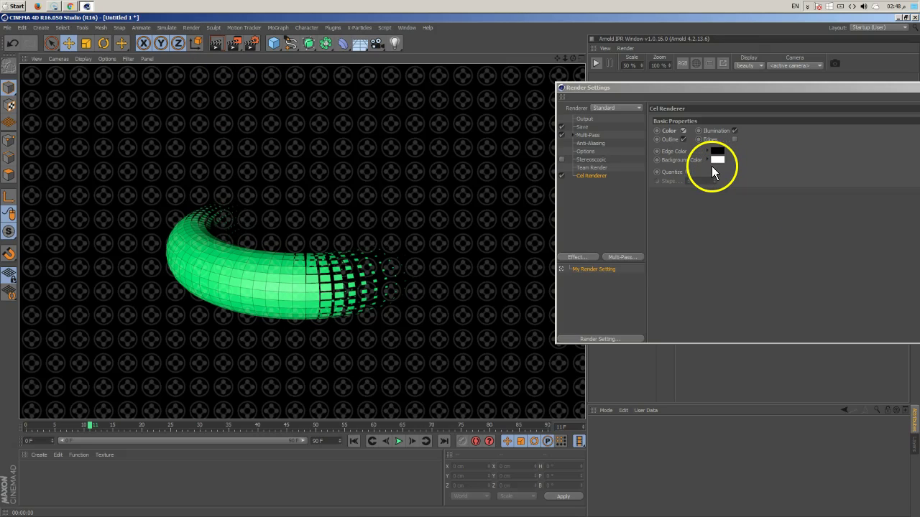
- Disable Color and enable Edges in the Cel Renderer, render the active view and close the render settings
left_click(683, 130)
left_click(735, 139)
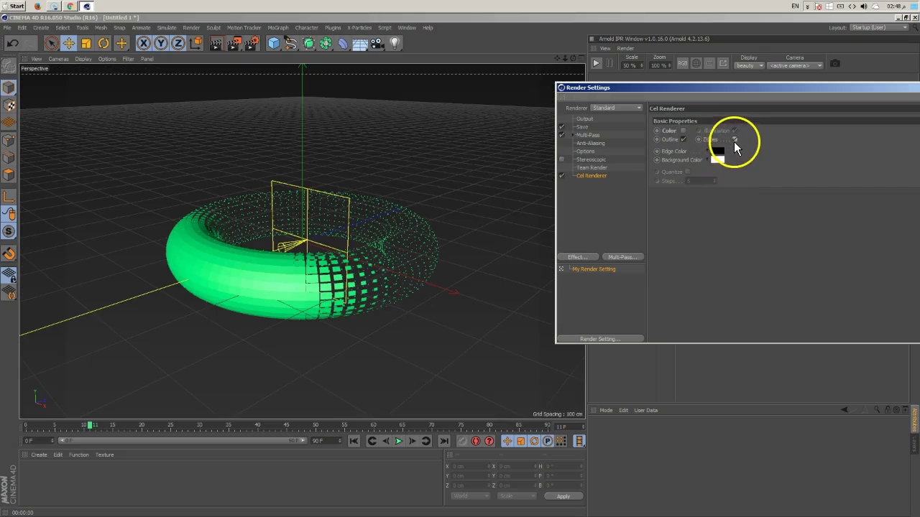
left_click(221, 43)
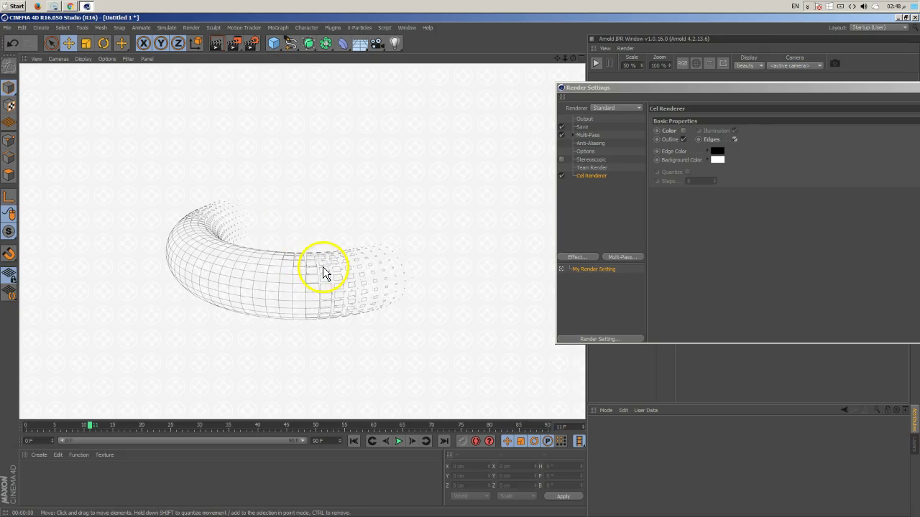
left_click_drag(719, 89, 448, 130)
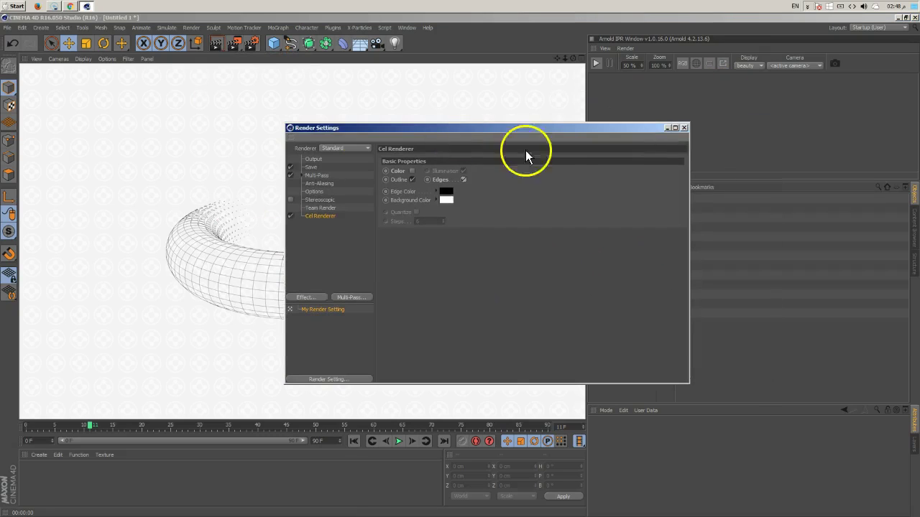
left_click(682, 128)
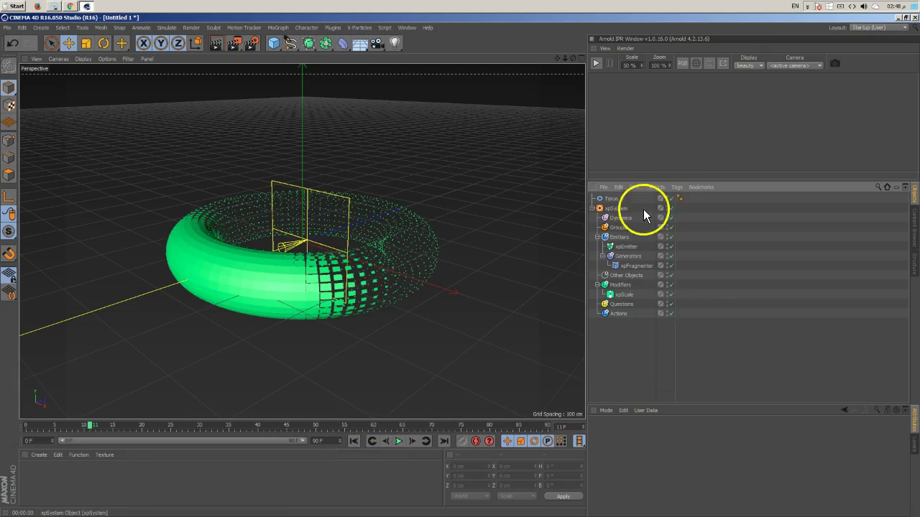
- Add a MoGraph Random effector to the scene
left_click(611, 200)
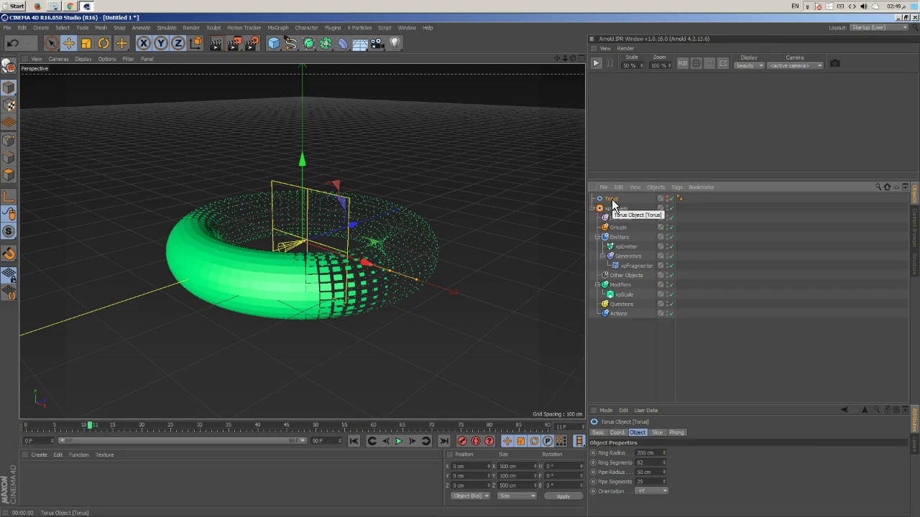
left_click(278, 28)
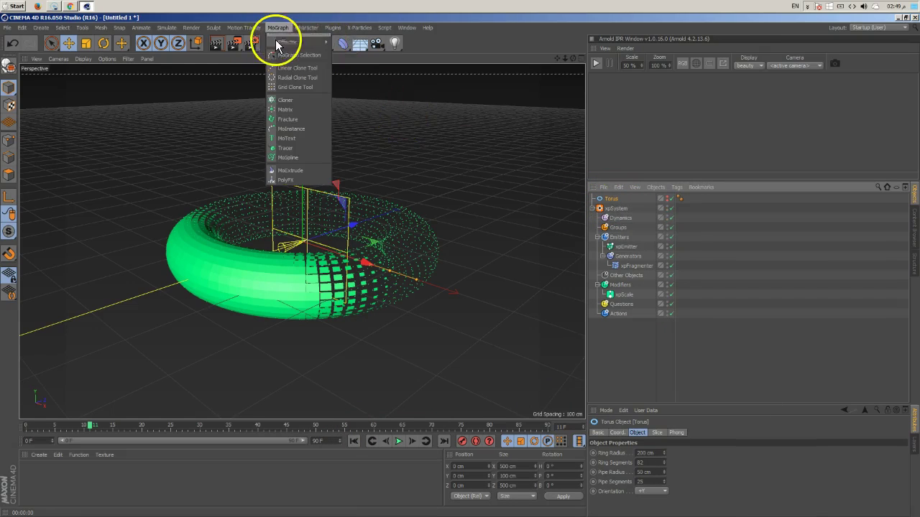
mouse_move(291, 41)
left_click(365, 113)
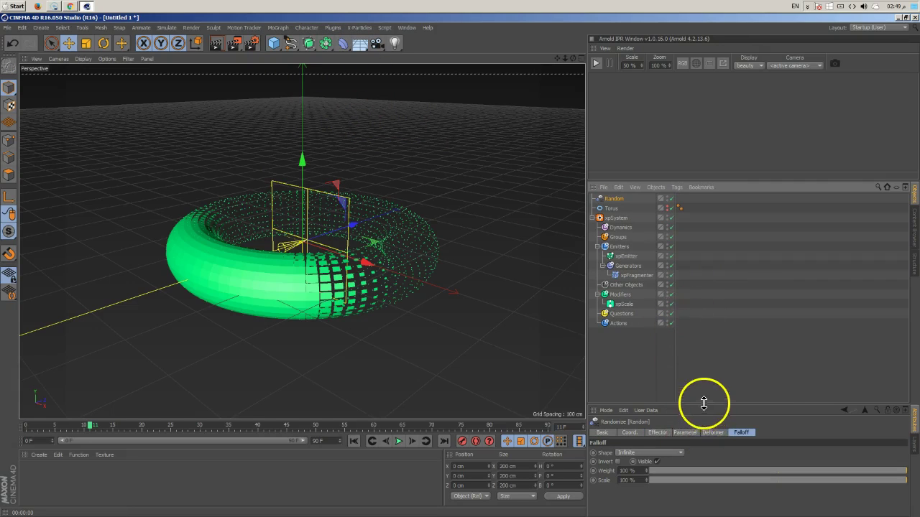
- Set the Random effector's Deformation to Polygon and make the effector a child of the Torus
left_click_drag(704, 404, 706, 327)
left_click(712, 351)
left_click(643, 372)
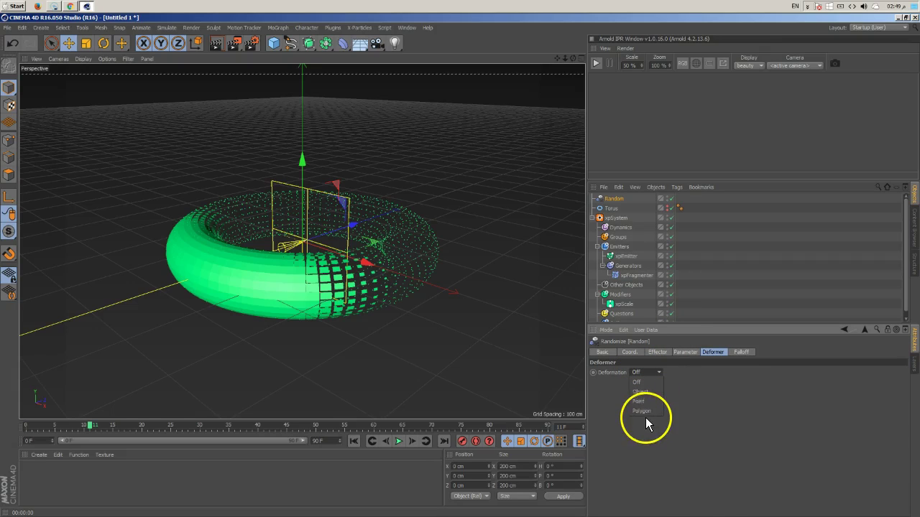
left_click(642, 411)
left_click_drag(610, 198, 617, 215)
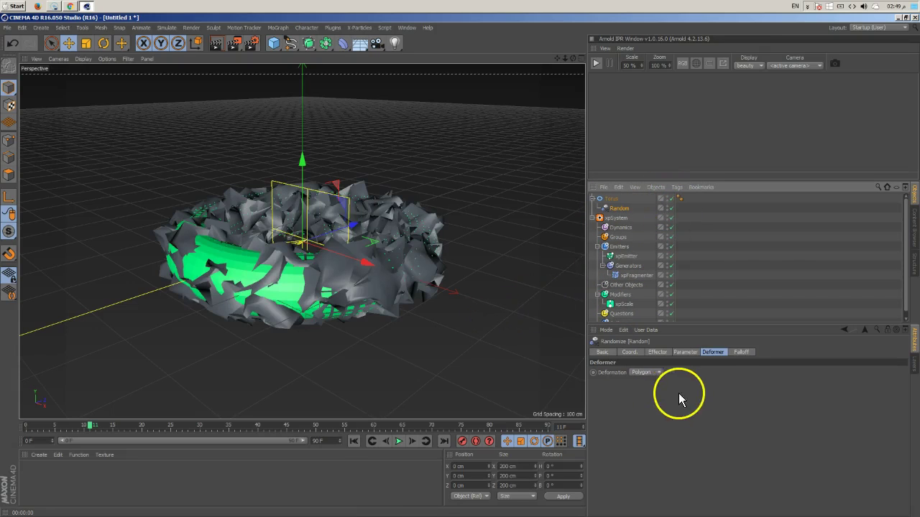
- Turn off the Random effector's Position parameter and set its Random Mode to Turbulence
left_click(686, 352)
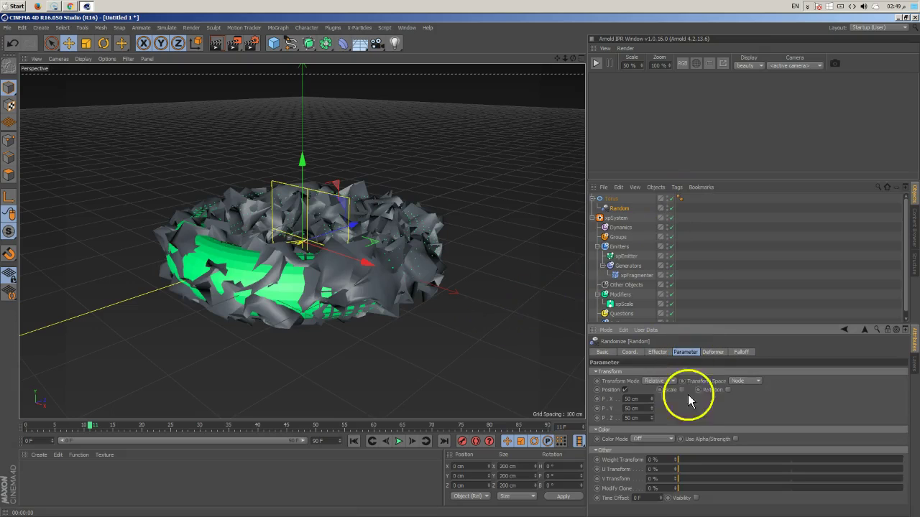
left_click(625, 390)
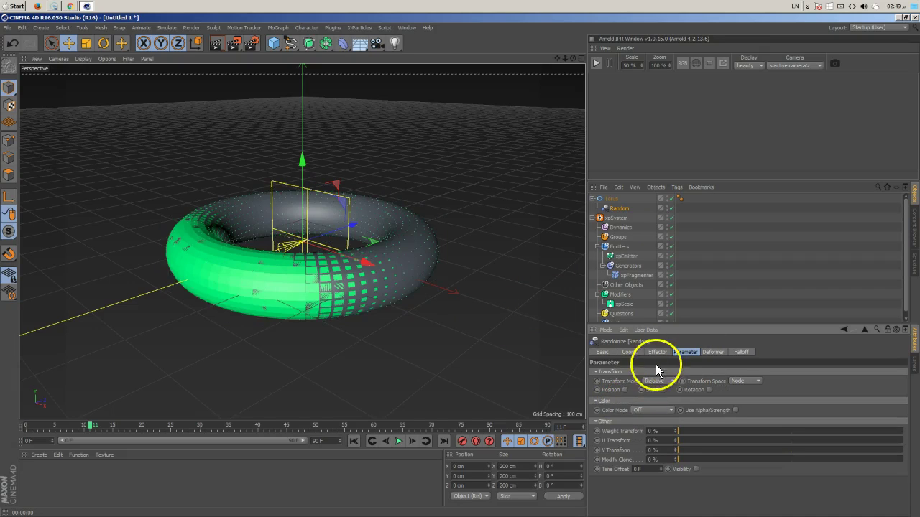
left_click(658, 352)
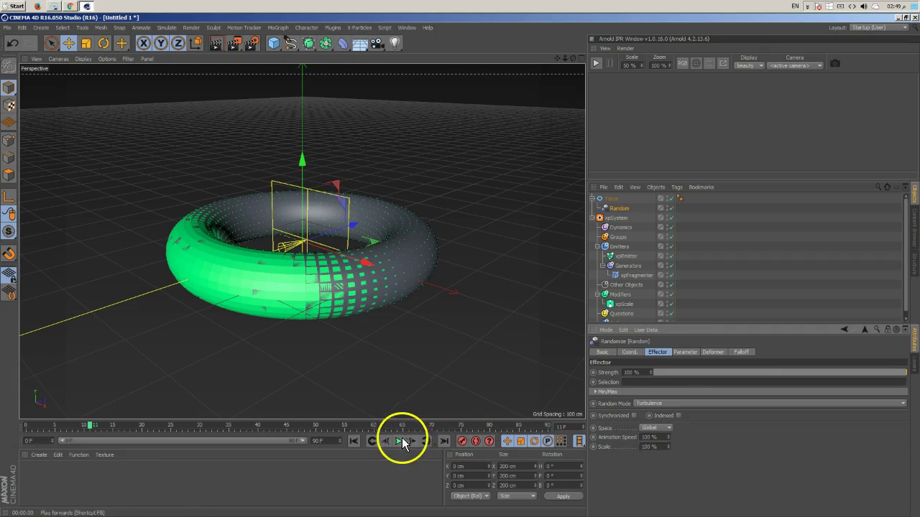
- Play the animation from the start, enable the Random effector's Position parameter during playback and stop at frame 18
left_click(354, 441)
left_click(399, 441)
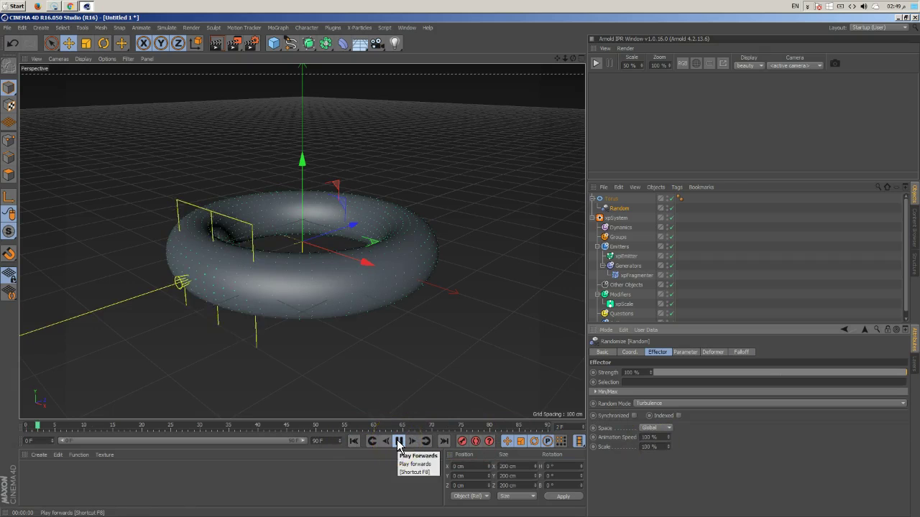
left_click(685, 352)
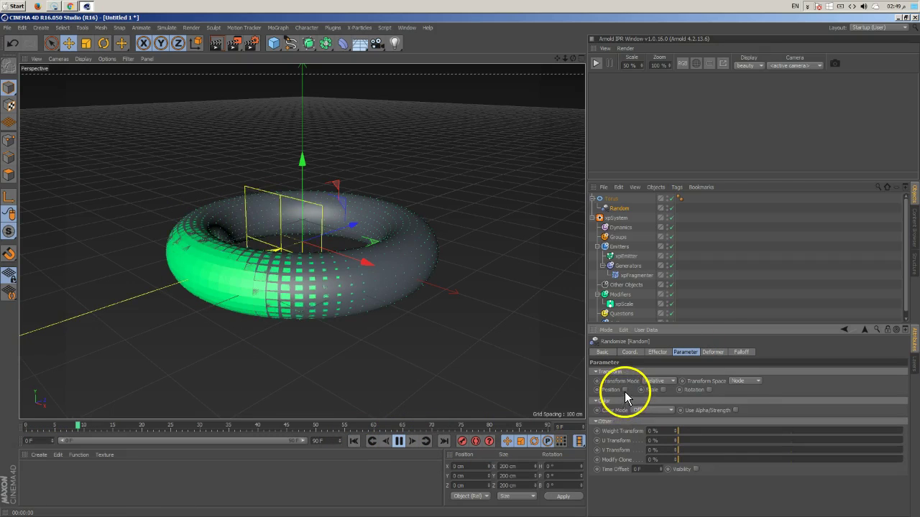
left_click(624, 390)
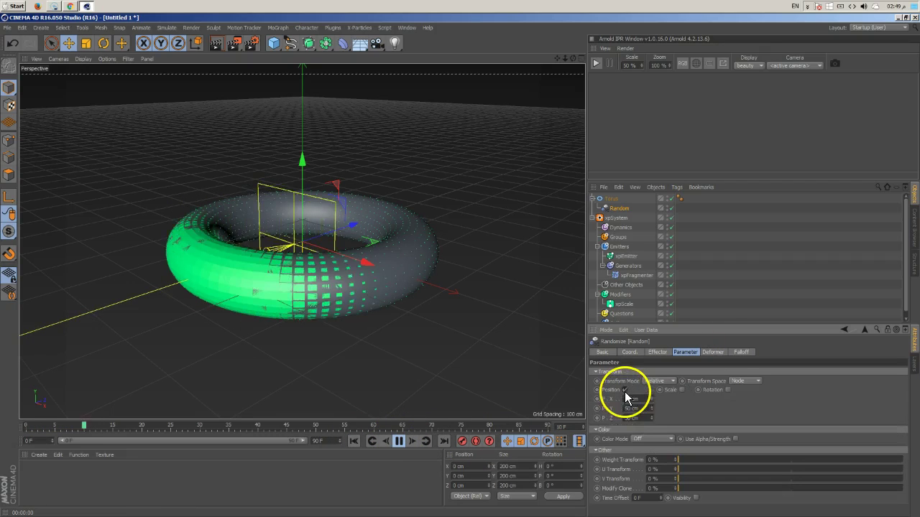
left_click(399, 441)
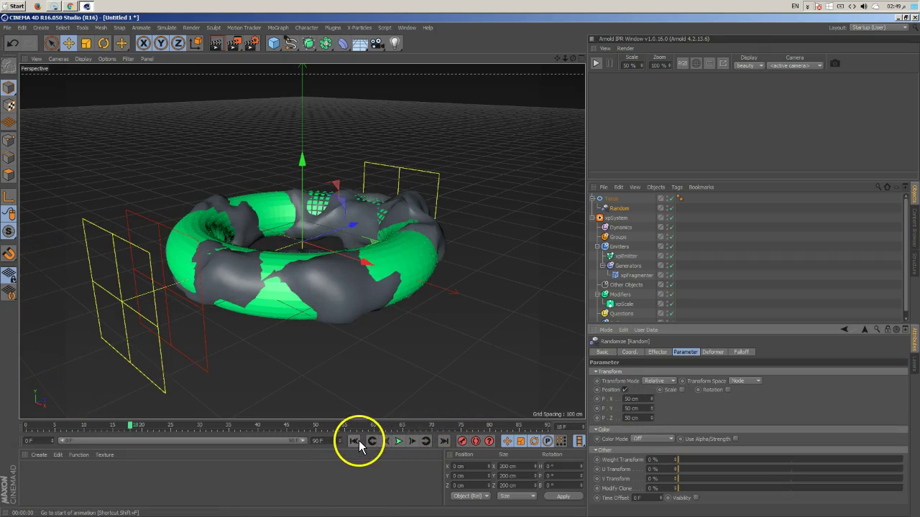
- Set the Random effector's P.X, P.Y and P.Z position values to 25 cm
left_click(643, 407)
type("25")
key("Tab")
type("25")
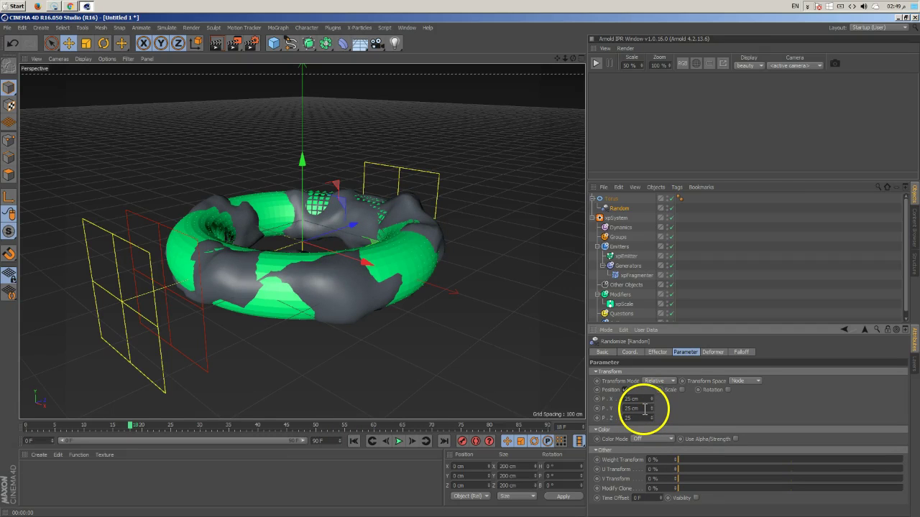
key("Return")
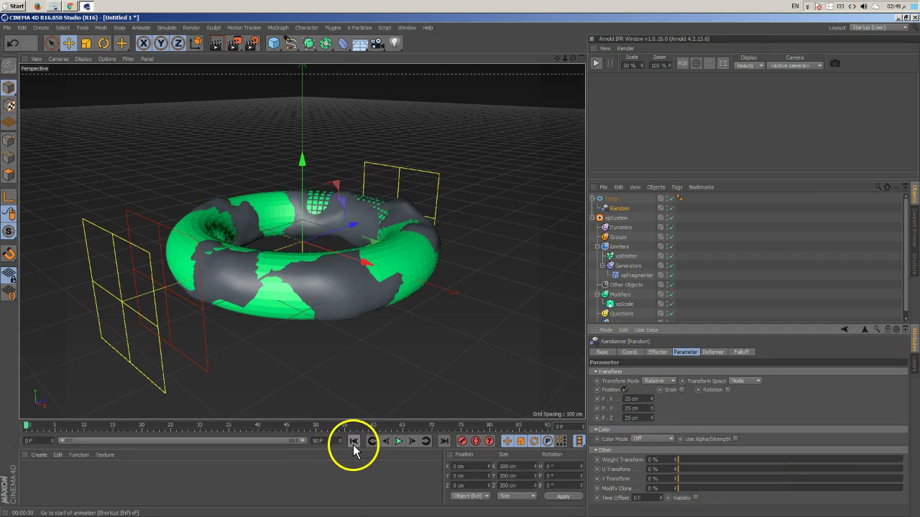
- Replay the animation from the start and hide the source Torus in the viewport
left_click(353, 442)
left_click(398, 442)
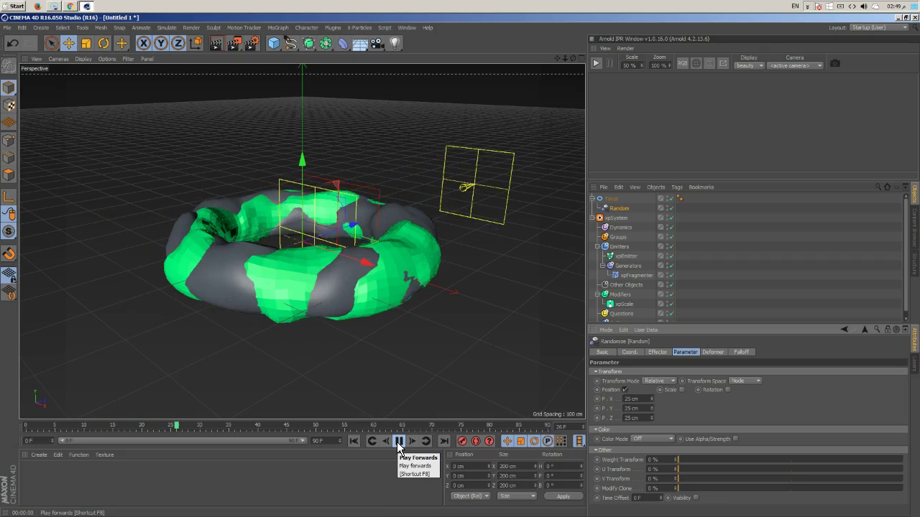
left_click(399, 441)
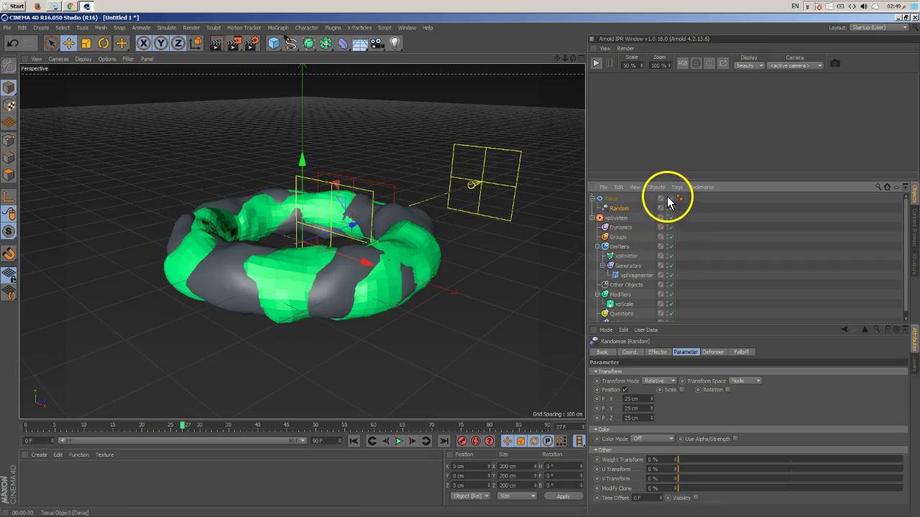
left_click(398, 441)
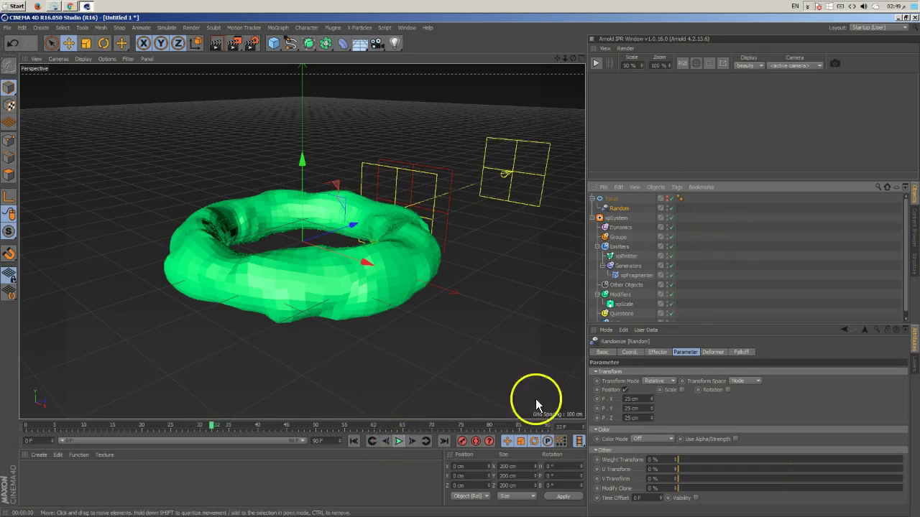
- Enable Stick Particle to Source Object on the xpEmitter, replay the animation from the start and render the view at frame 30
left_click(629, 256)
left_click_drag(754, 323, 754, 235)
left_click(684, 265)
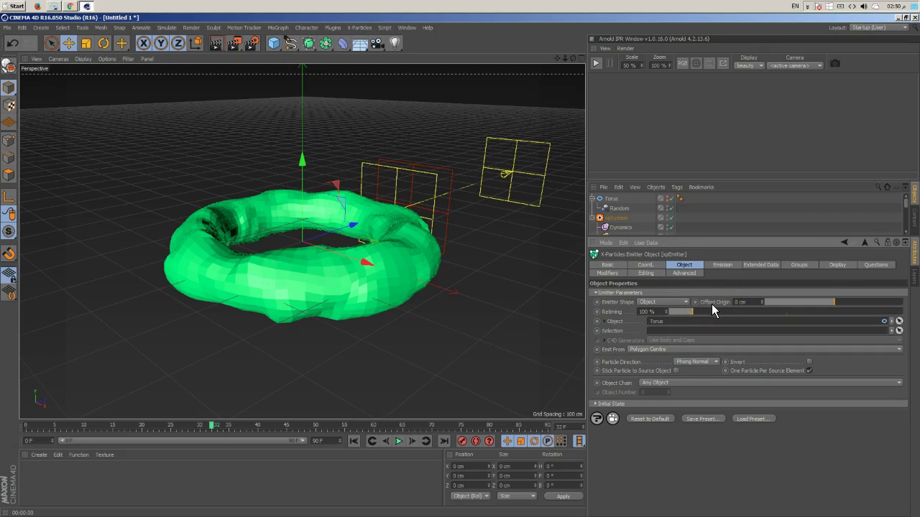
left_click(640, 405)
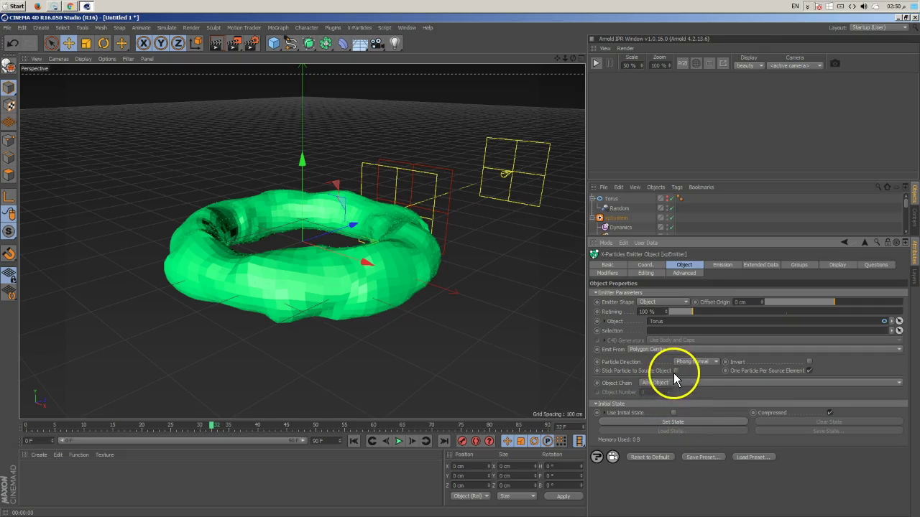
left_click(354, 441)
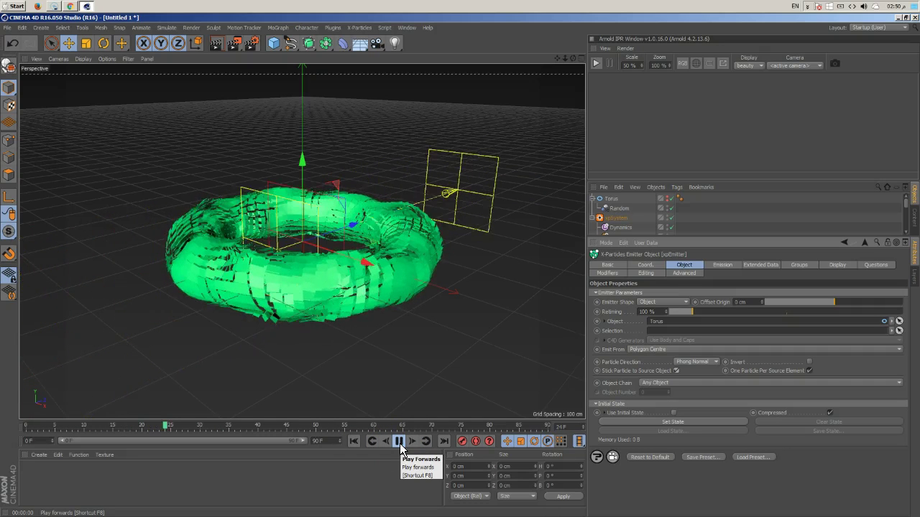
left_click(399, 441)
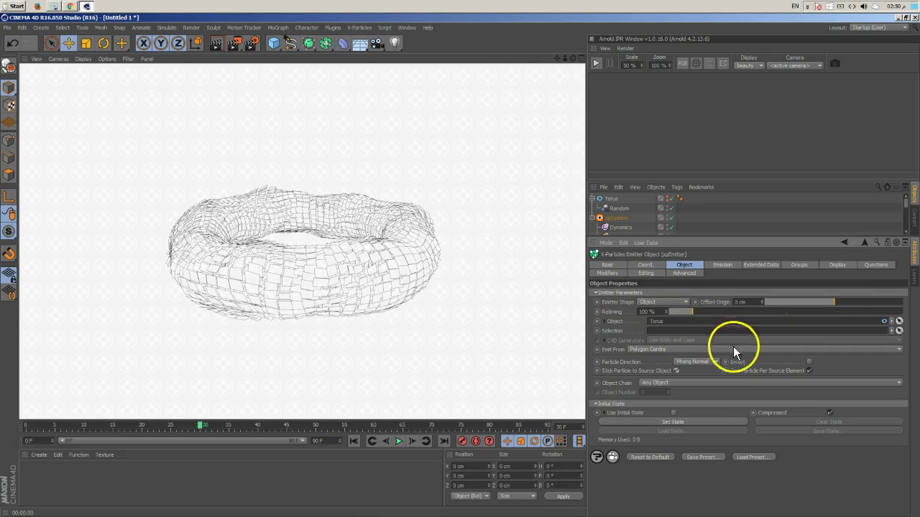
- Try the animation from the start with the emitter's One Particle Per Source Element disabled, and re-enable the option
left_click(352, 443)
left_click(810, 371)
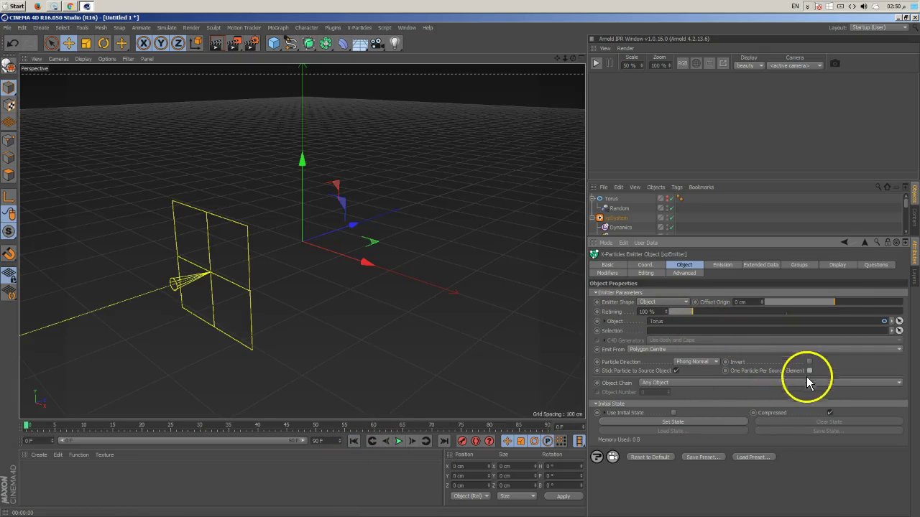
left_click(399, 441)
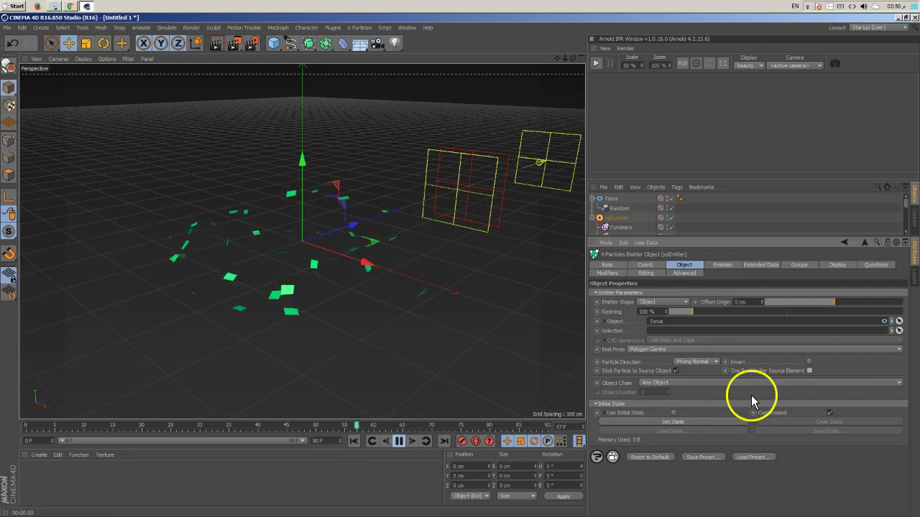
left_click(809, 371)
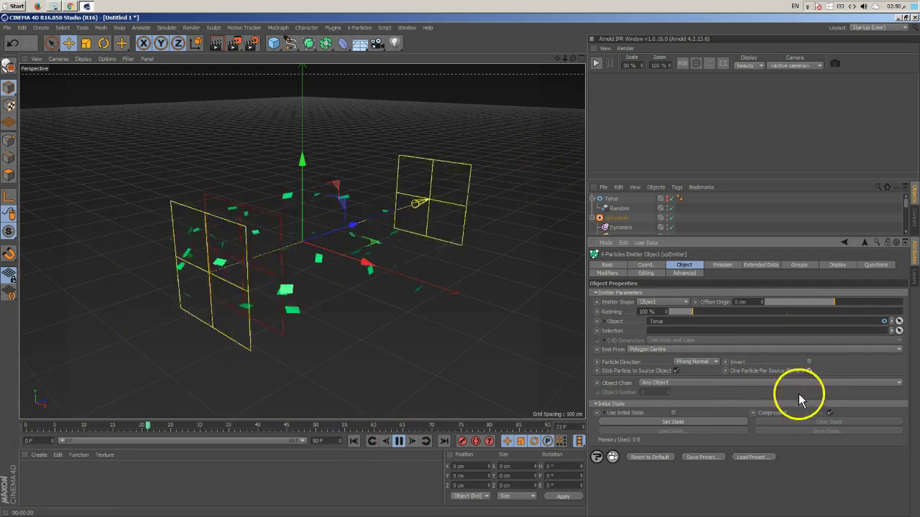
- Set the emitter's Emit From option to Points, replay the animation from the start and switch the option to Edges
left_click(640, 352)
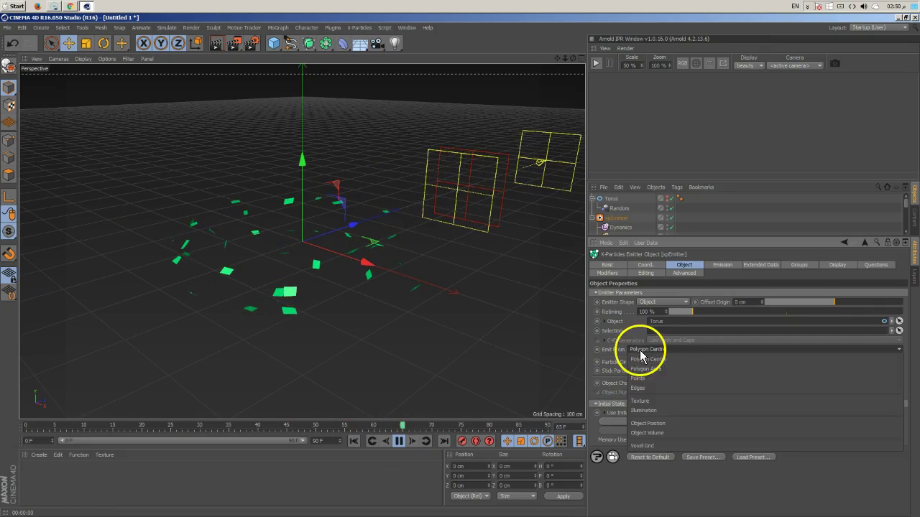
left_click(651, 374)
left_click(354, 442)
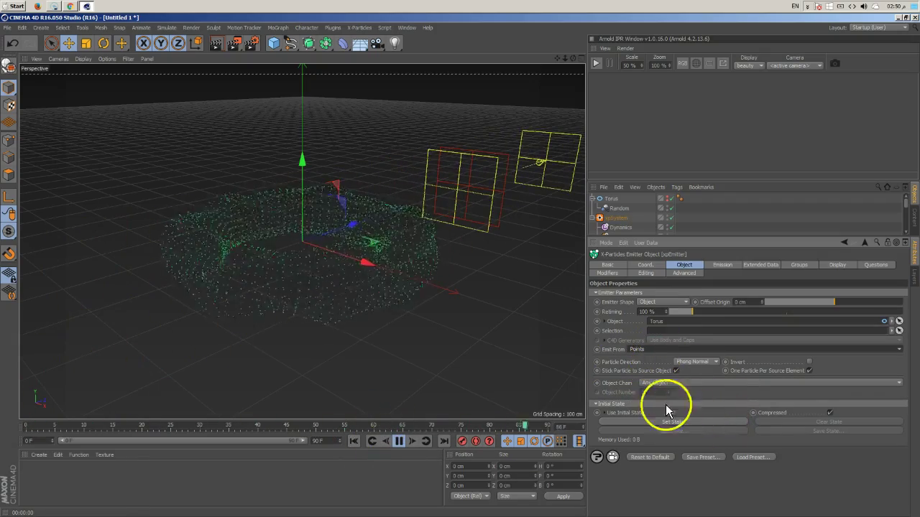
left_click(636, 350)
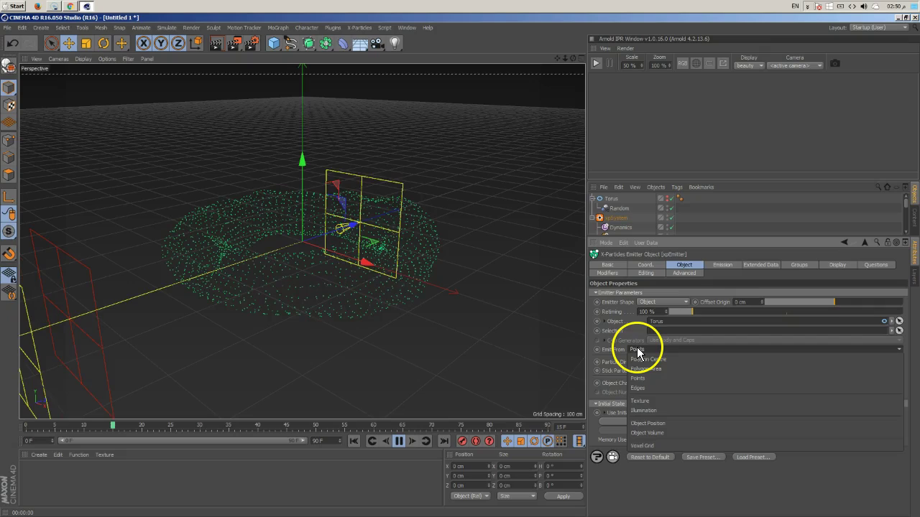
left_click(649, 388)
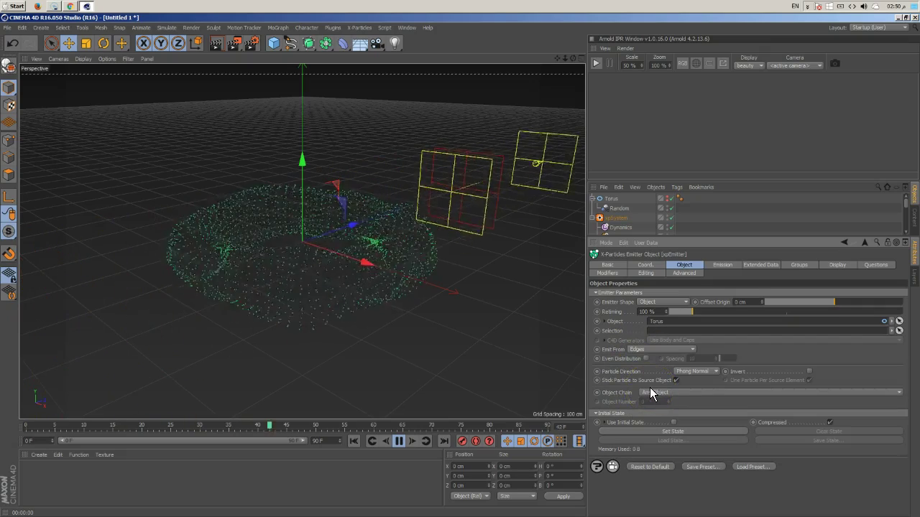
- Set the emitter's Emit From option to Polygon Centre
left_click(676, 349)
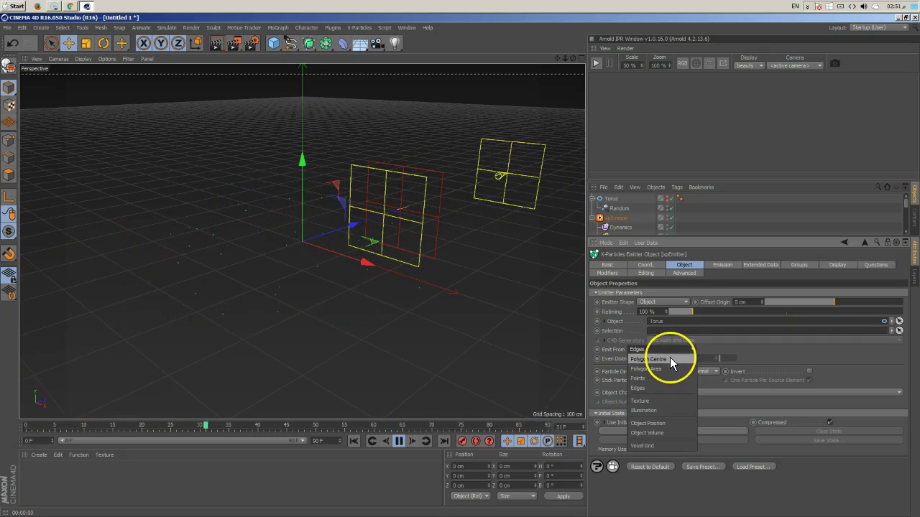
left_click(669, 359)
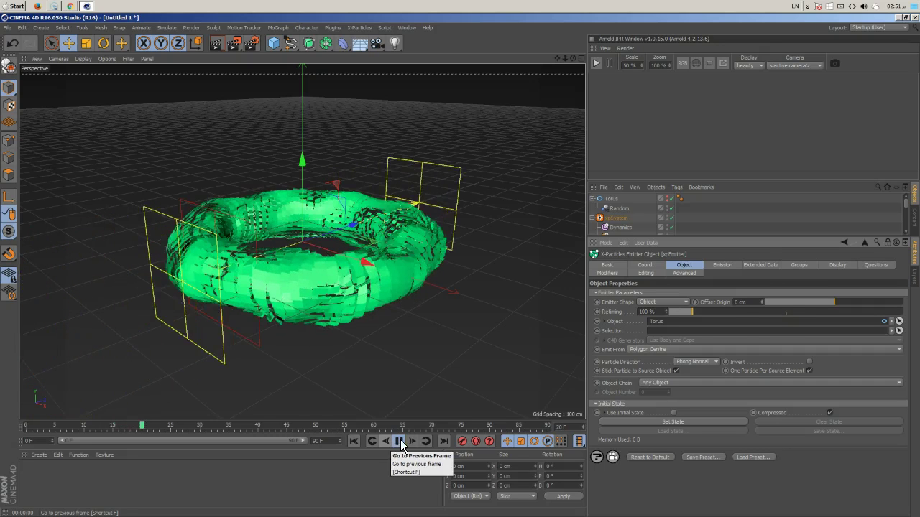
- Enable Use Rotation and Simple Spin in the emitter's extended data, with a Spin Amount of 2° on all three axes
left_click(758, 265)
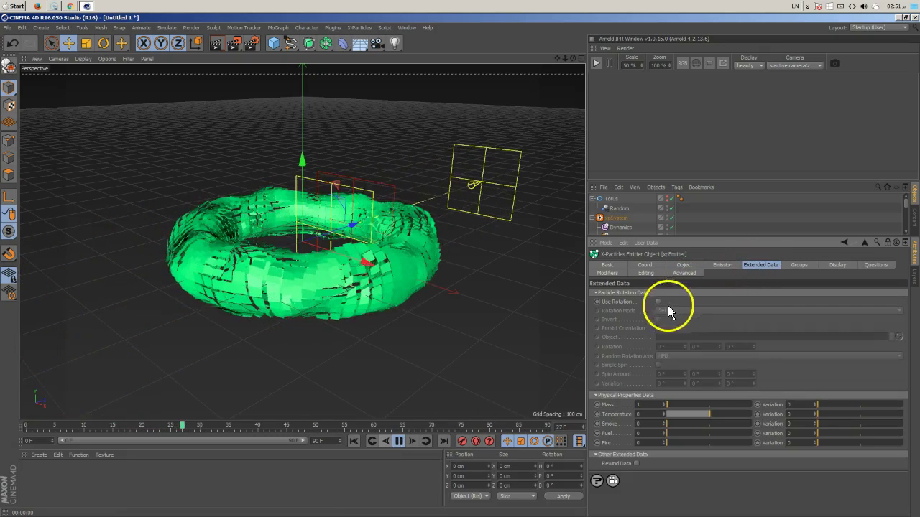
left_click(658, 301)
left_click(657, 366)
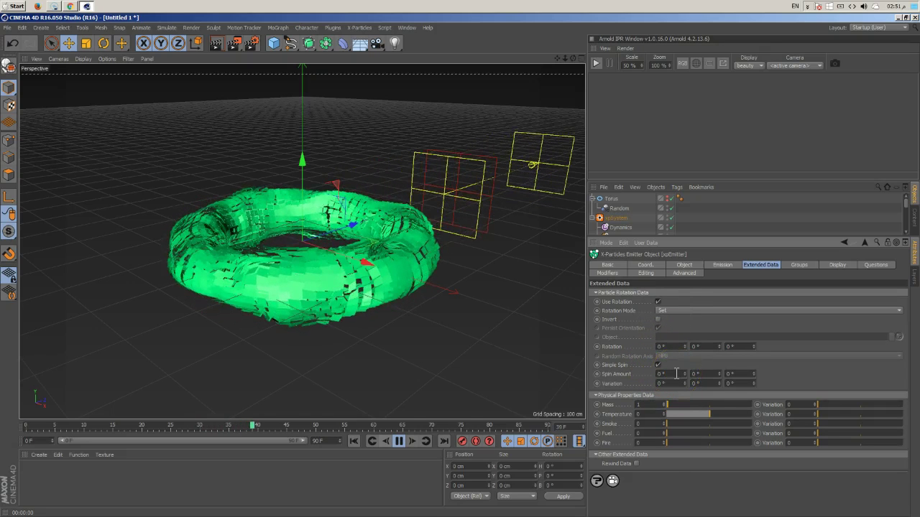
double_click(676, 374)
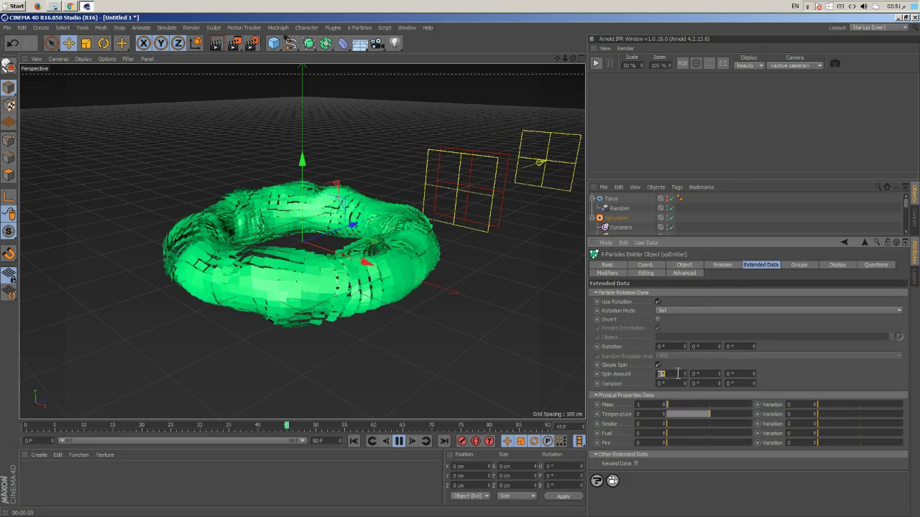
double_click(704, 373)
type("2")
double_click(738, 374)
type("2")
- Set the particle spin Variation to 2° on all three axes
double_click(736, 383)
type("2")
double_click(701, 384)
type("2")
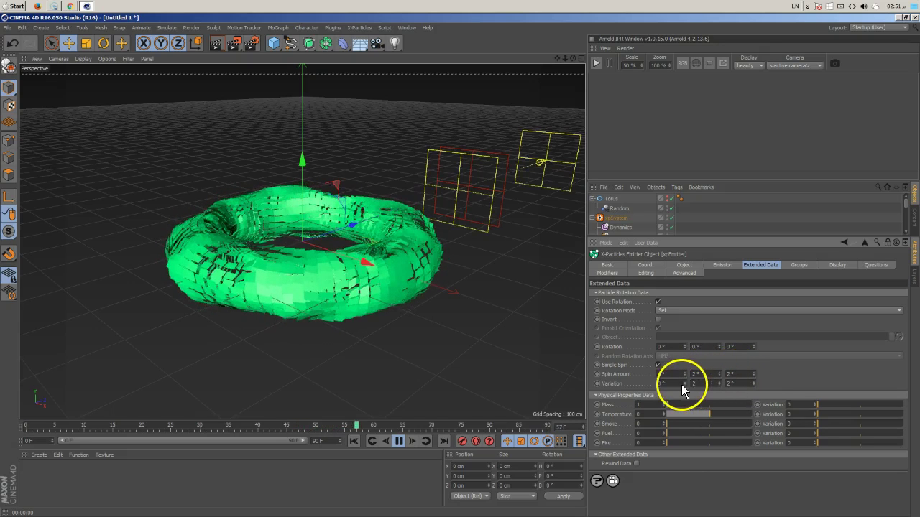
double_click(675, 382)
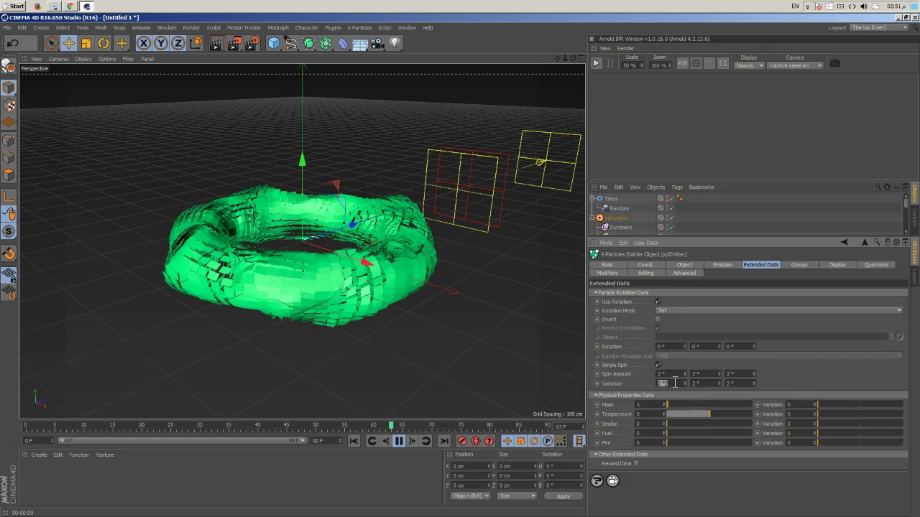
type("2")
- Replay the spinning particles from the start, stop at frame 22 and render the view
left_click(352, 441)
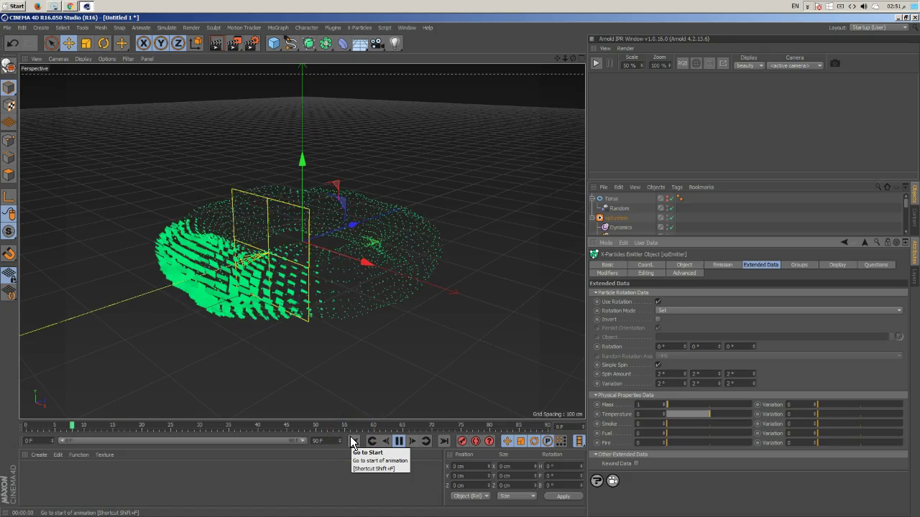
left_click(399, 441)
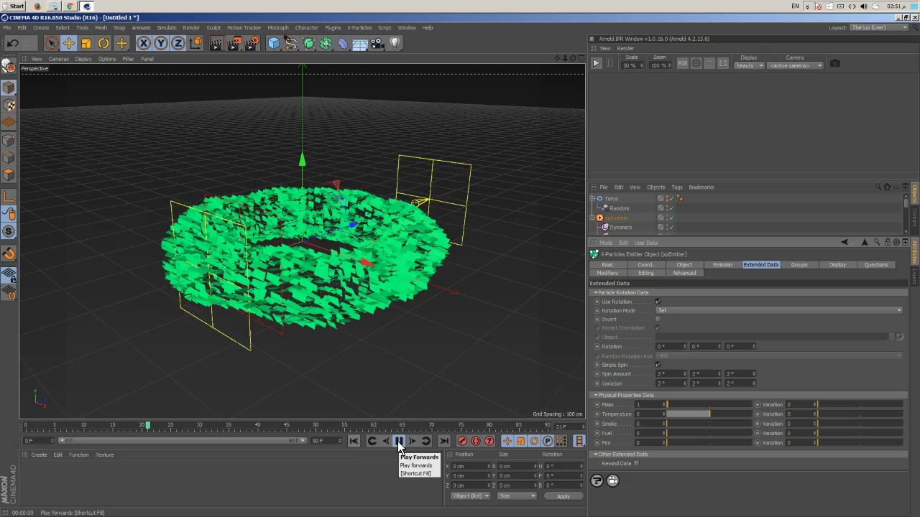
left_click(399, 443)
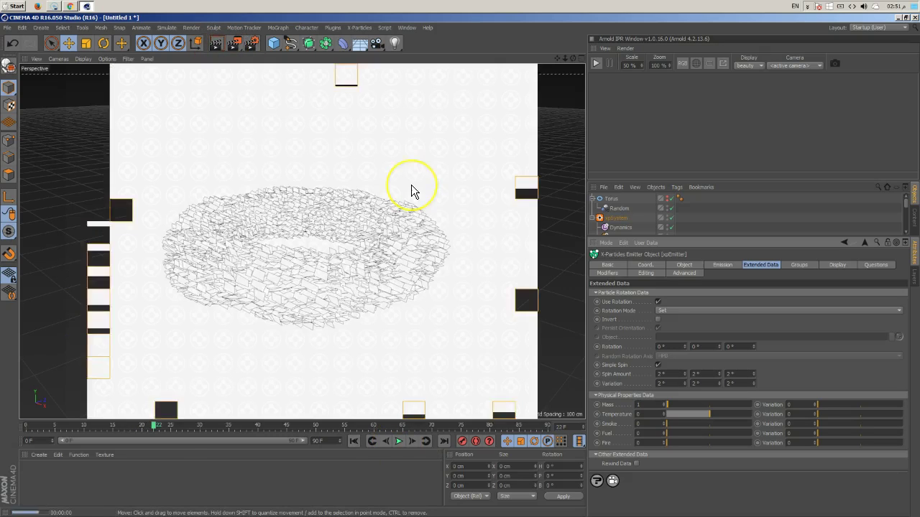
left_click(687, 381)
- Try the Random rotation mode from the first frame without Simple Spin, disable Use Rotation and replay the animation from the start
left_click(658, 366)
left_click(373, 441)
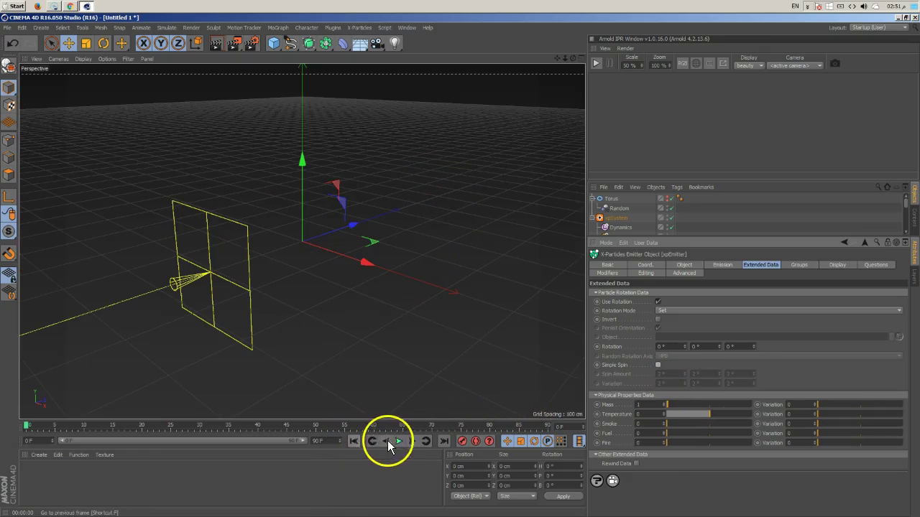
left_click(687, 311)
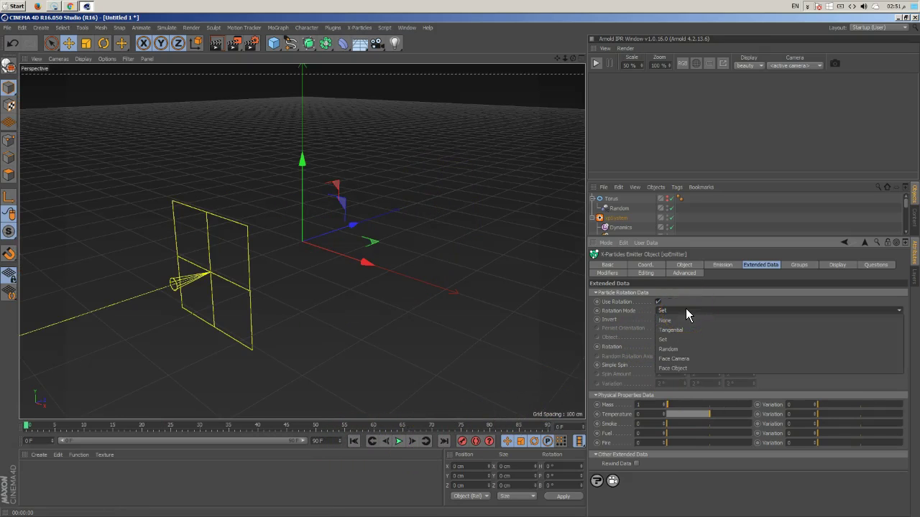
left_click(675, 348)
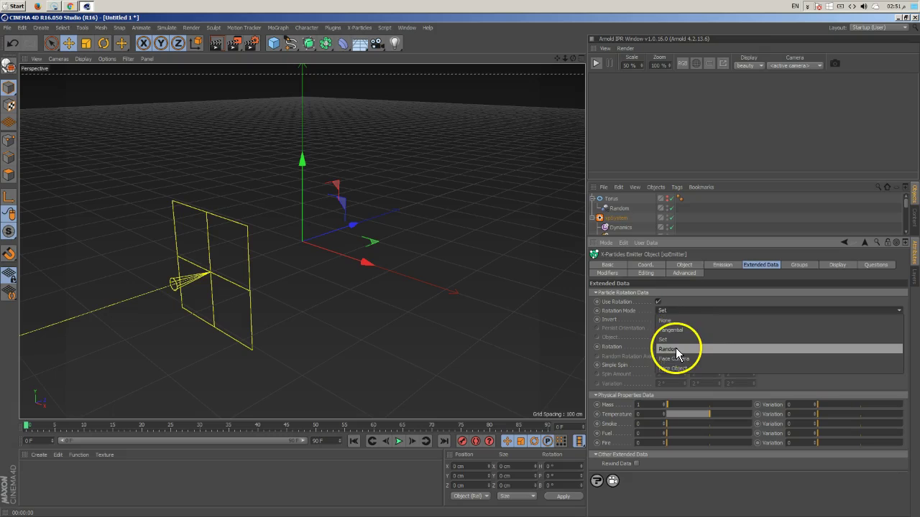
left_click(412, 442)
left_click(399, 441)
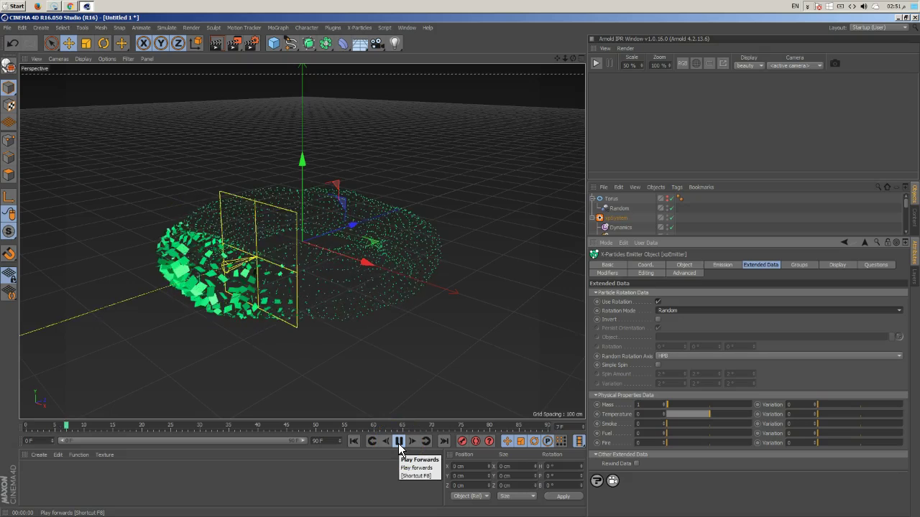
left_click(658, 303)
left_click(353, 442)
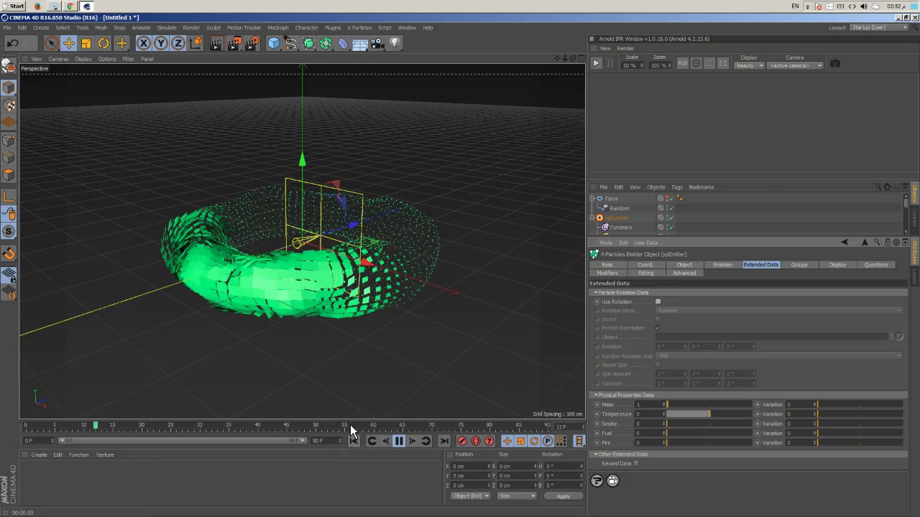
- Set the Random effector's Random Mode to Noise and replay the animation from the start
left_click(618, 208)
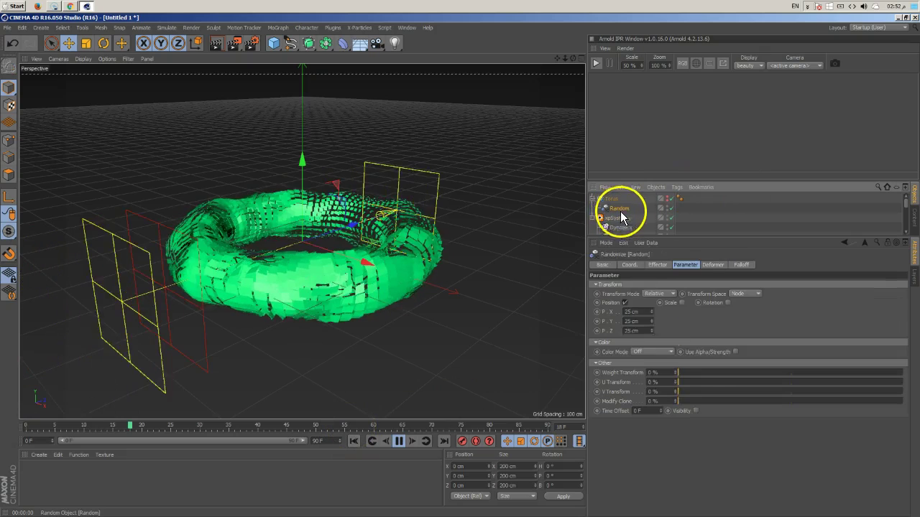
left_click(658, 264)
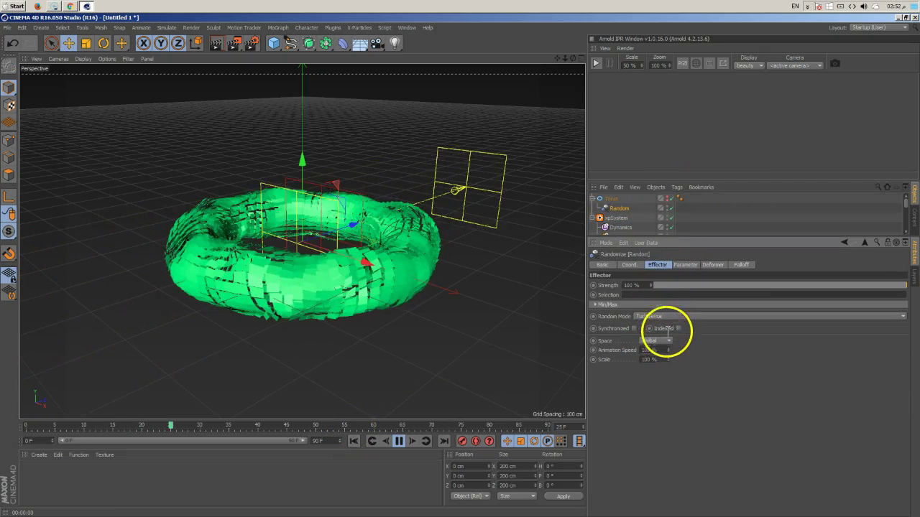
left_click(663, 349)
left_click(358, 441)
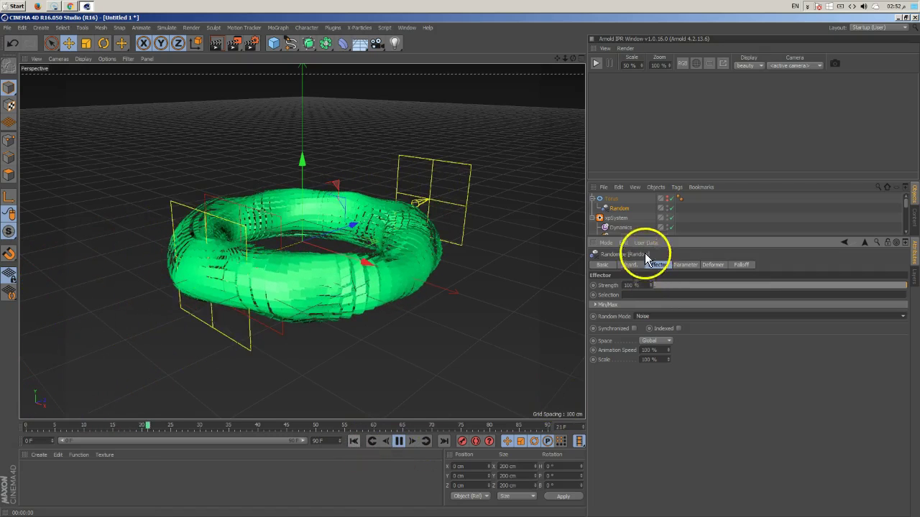
- Add a Turbulence motion modifier to the X-Particles system and replay the animation from the start, stopping at frame 48
left_click_drag(649, 238, 641, 309)
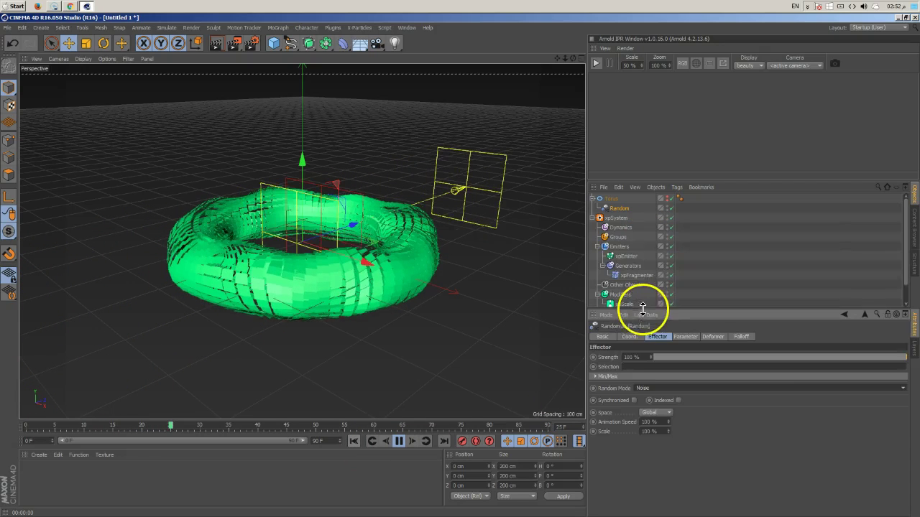
left_click(626, 257)
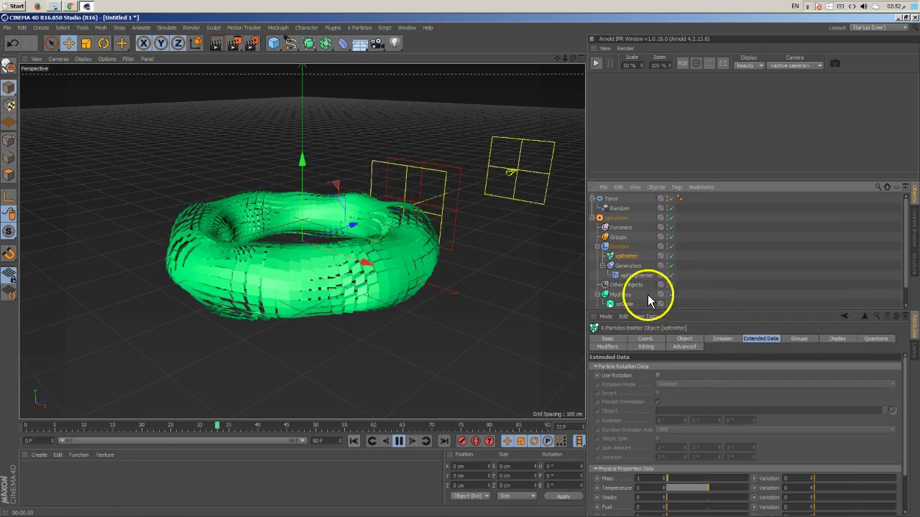
scroll(644, 262, "down", 1)
left_click(621, 275)
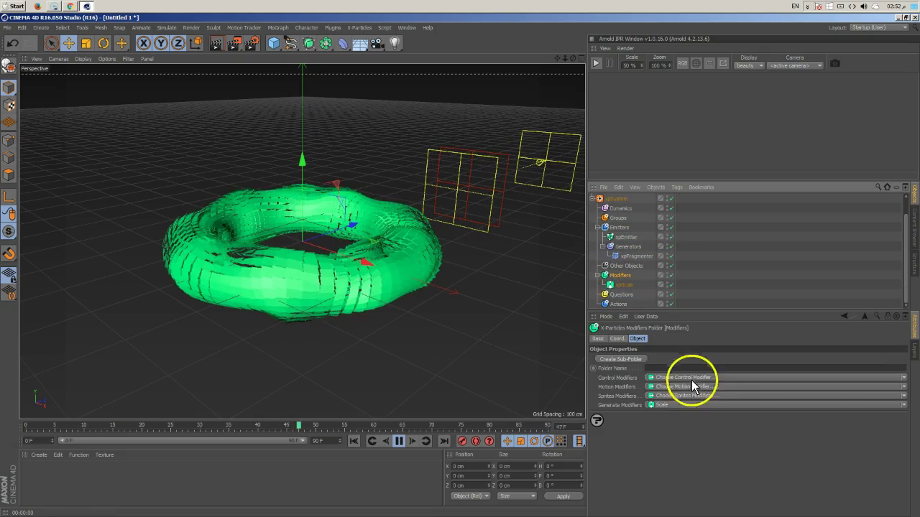
left_click(904, 387)
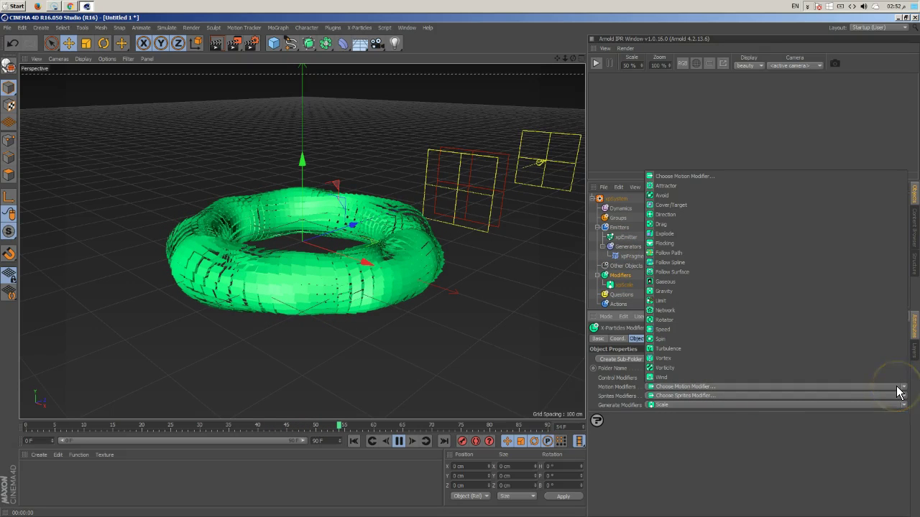
left_click(700, 348)
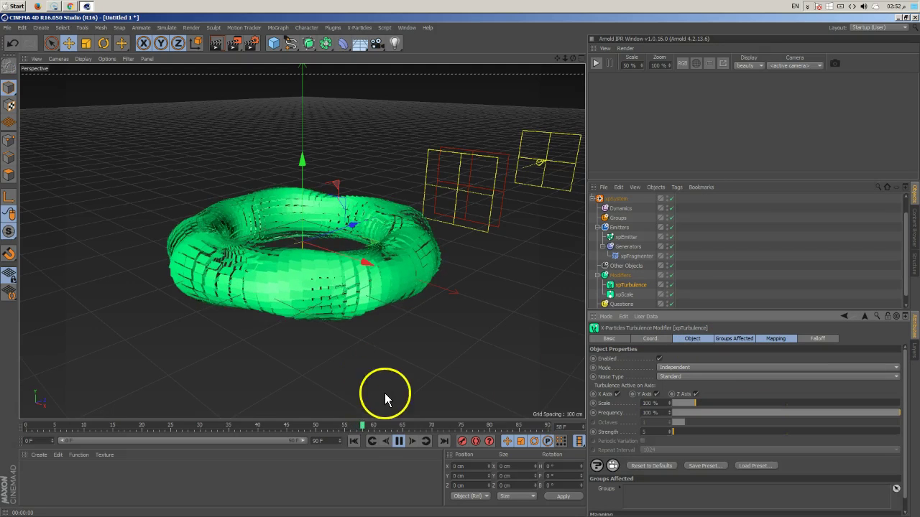
left_click(354, 440)
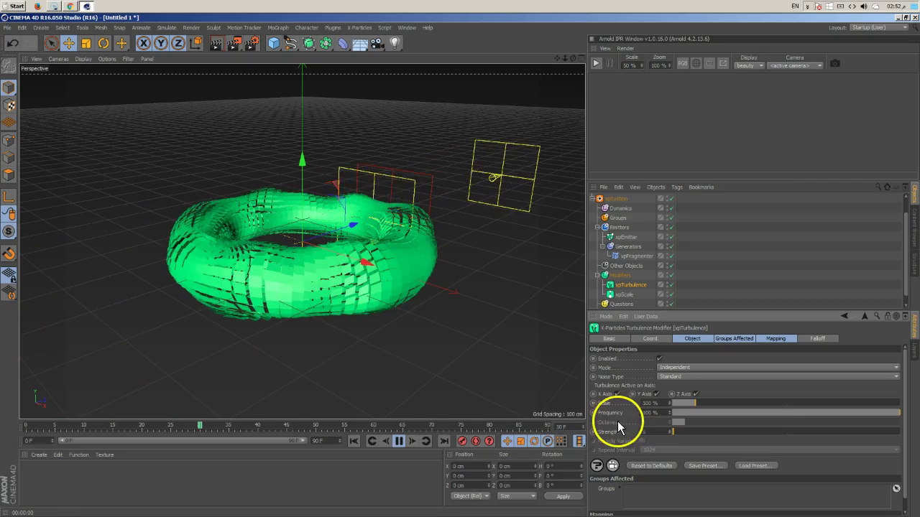
left_click(400, 441)
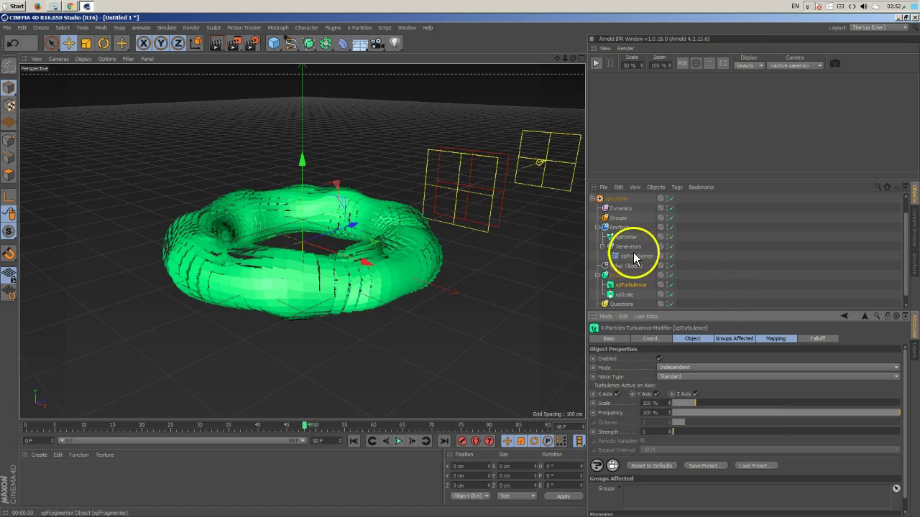
- Create an Atom Array, place it under Other Objects and nest the Generators folder containing the xpFragmenter inside it
left_click(309, 45)
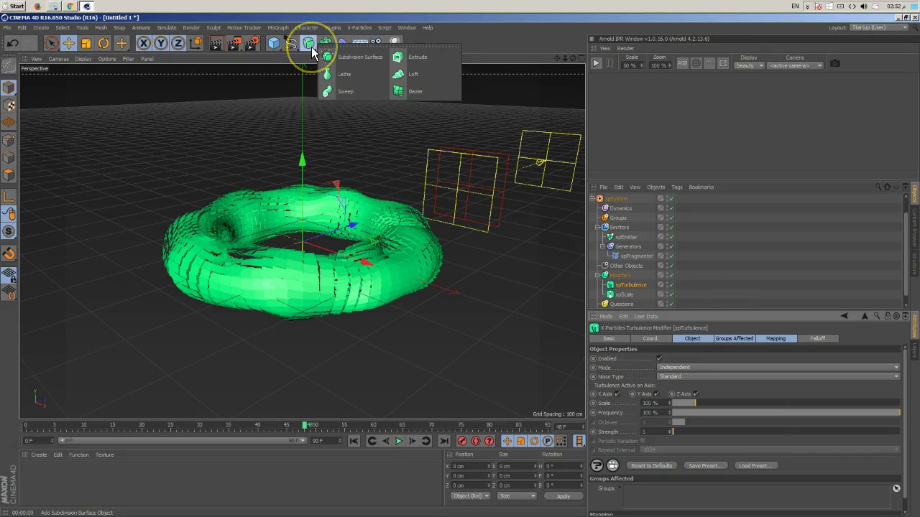
left_click(275, 79)
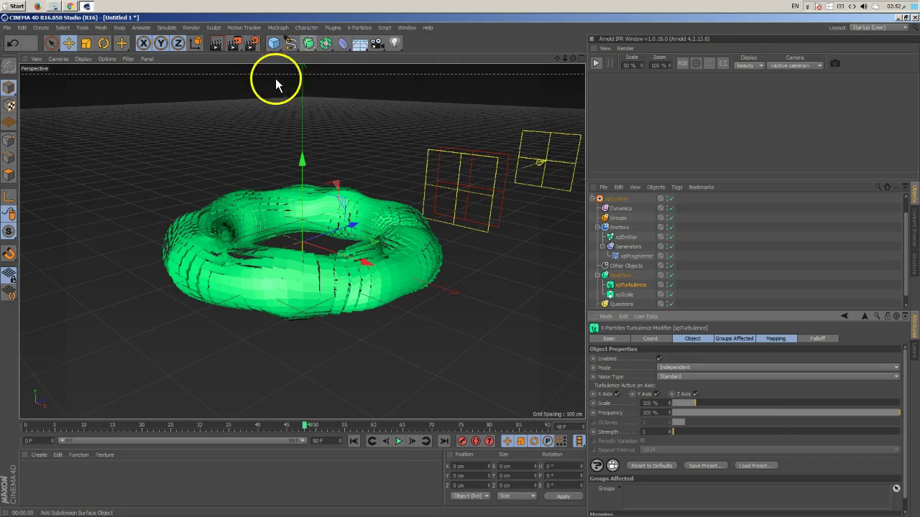
left_click(325, 45)
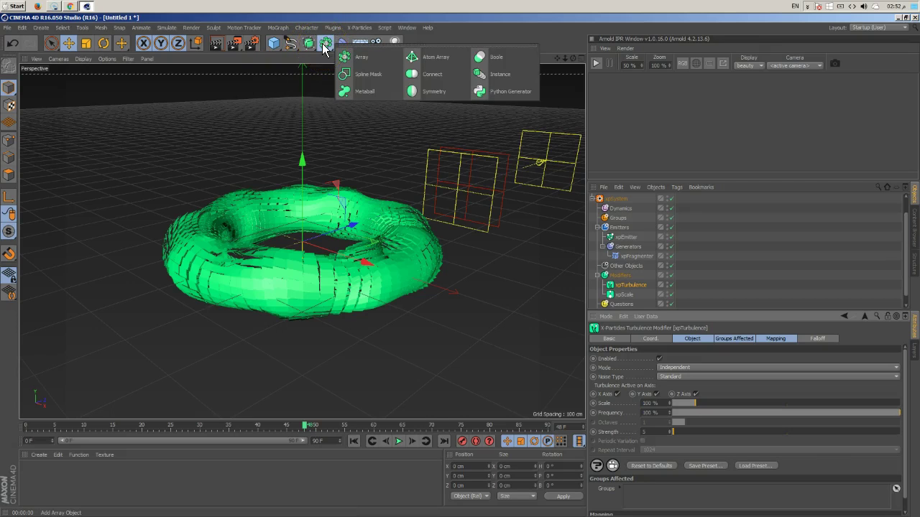
left_click(354, 61)
left_click(431, 61)
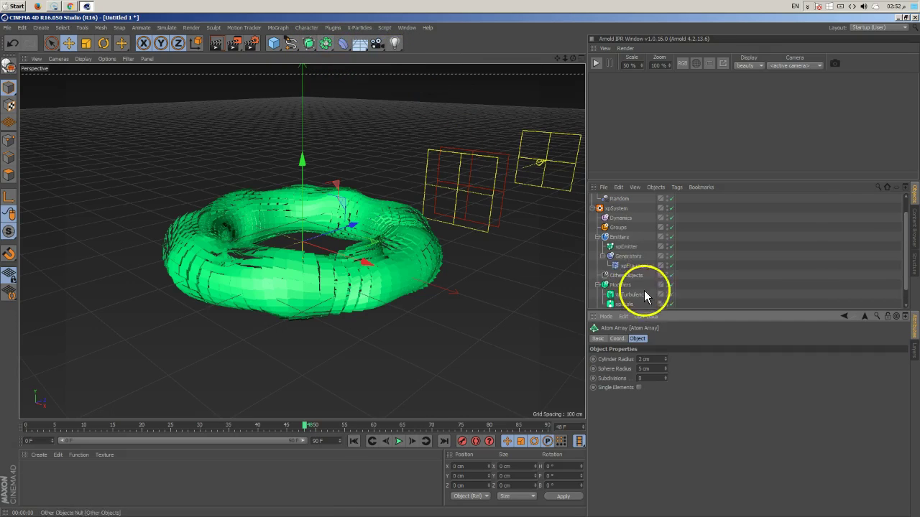
left_click_drag(640, 310, 642, 373)
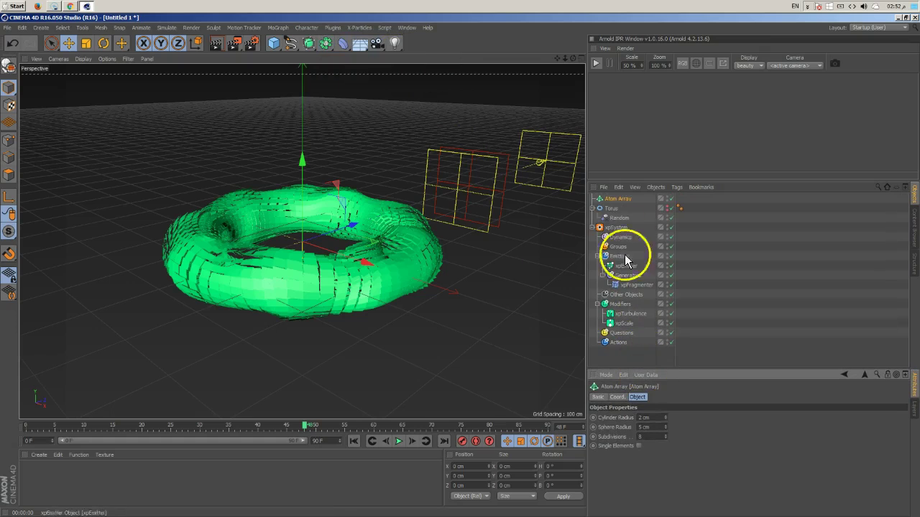
left_click_drag(616, 203, 626, 295)
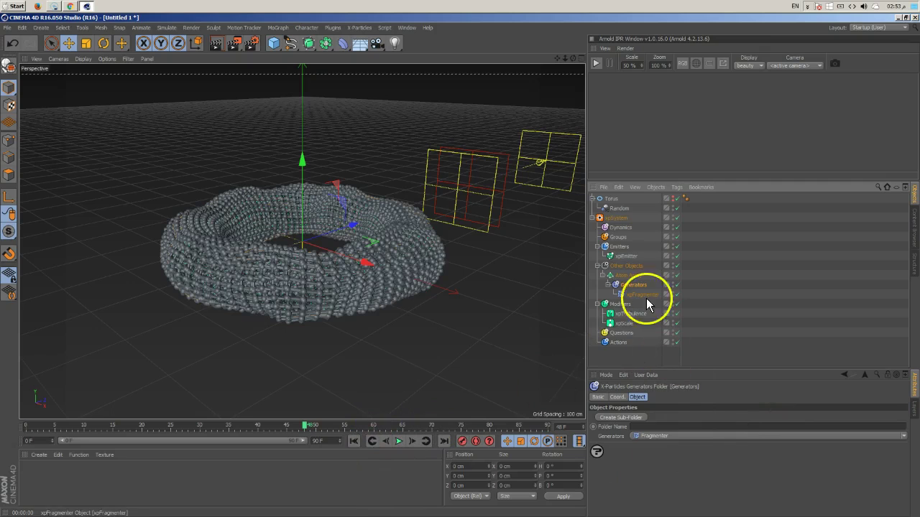
- Set the Atom Array's Sphere Radius to 3 cm, Cylinder Radius to 1 cm and Subdivisions to 4, and deselect it
left_click(626, 275)
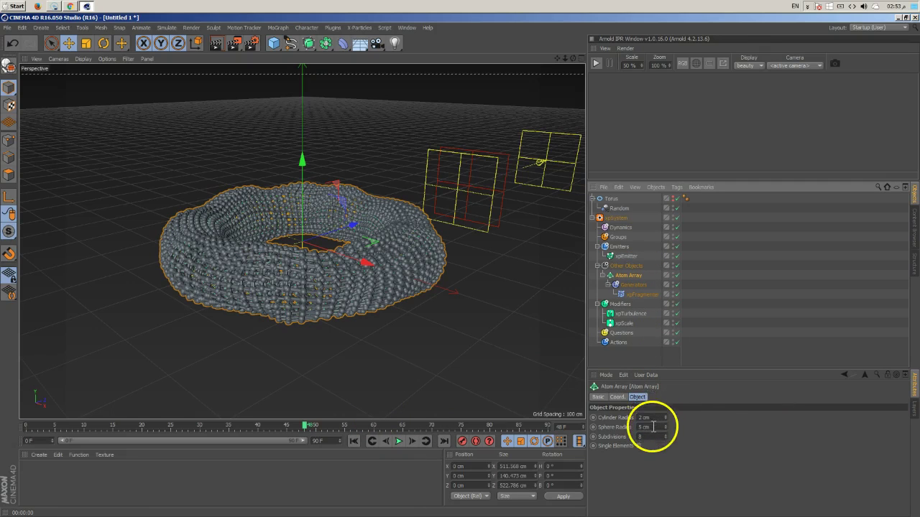
left_click(652, 428)
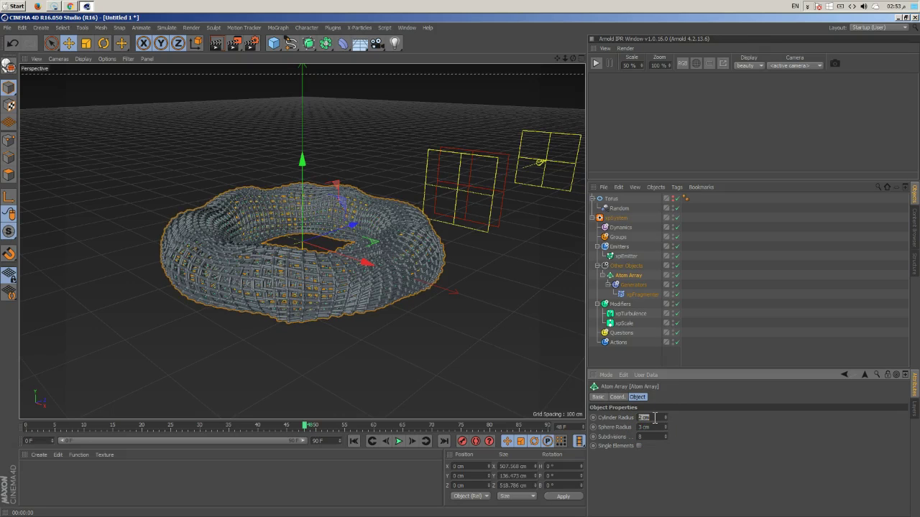
left_click(651, 439)
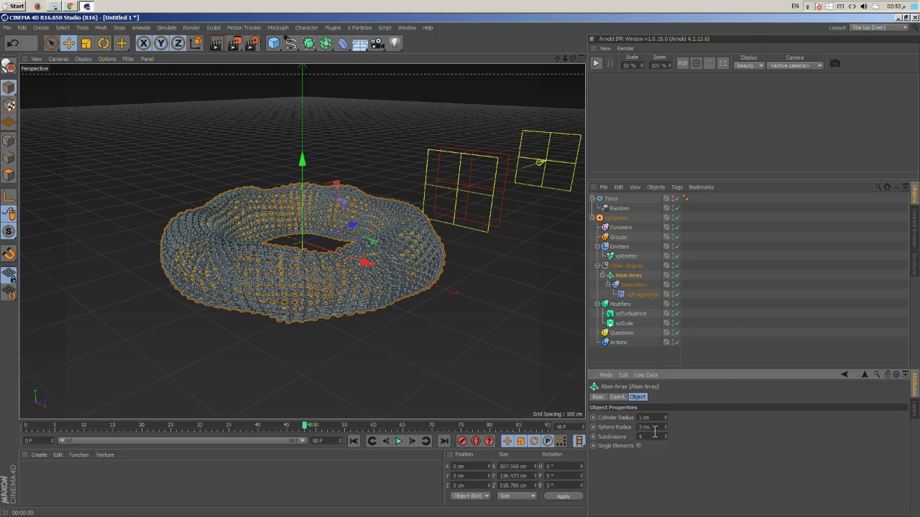
left_click(723, 323)
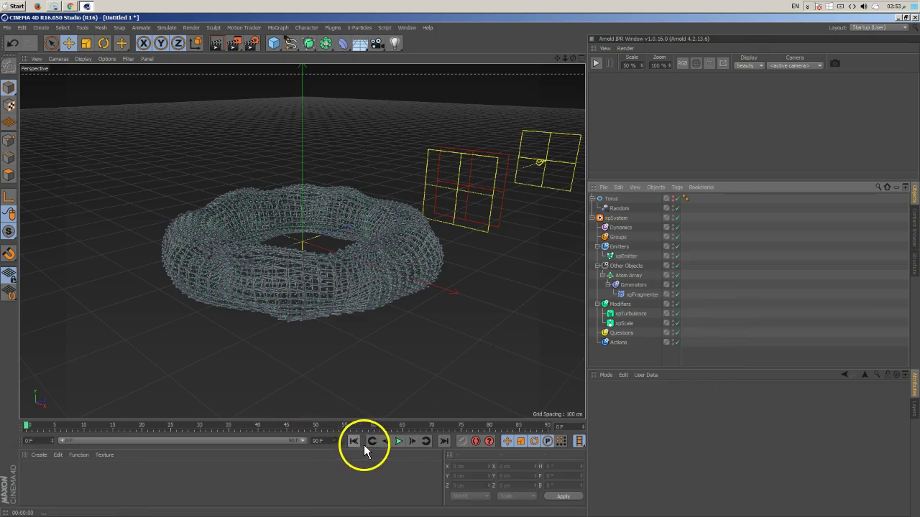
- Play the lattice animation to frame 24, render the view and examine the torus lattice up close
left_click(399, 441)
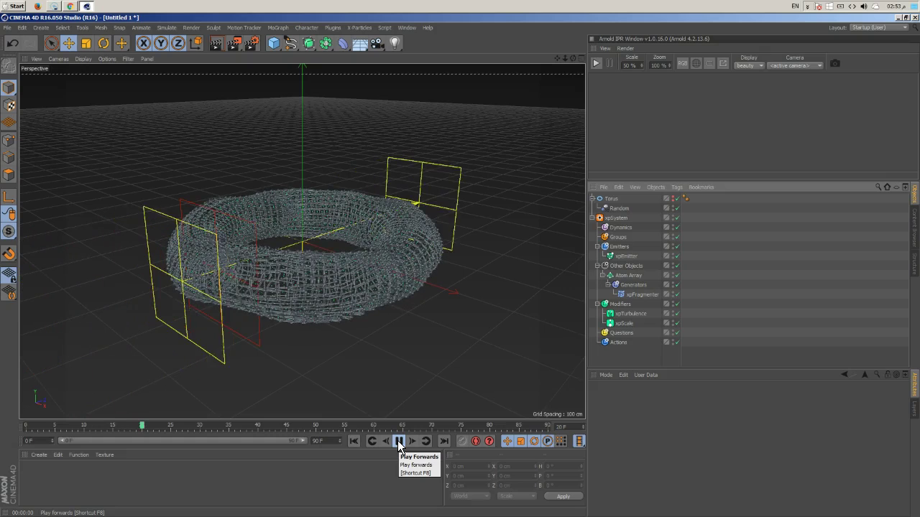
left_click(398, 442)
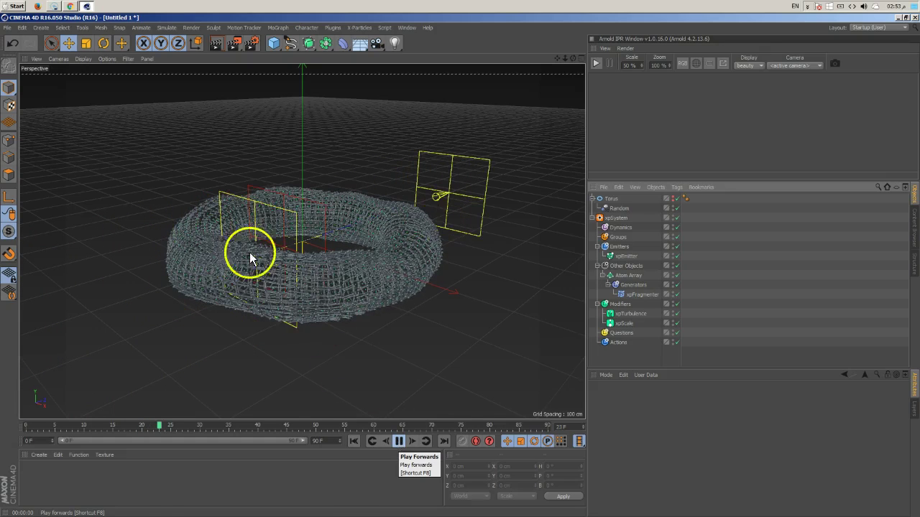
left_click(219, 52)
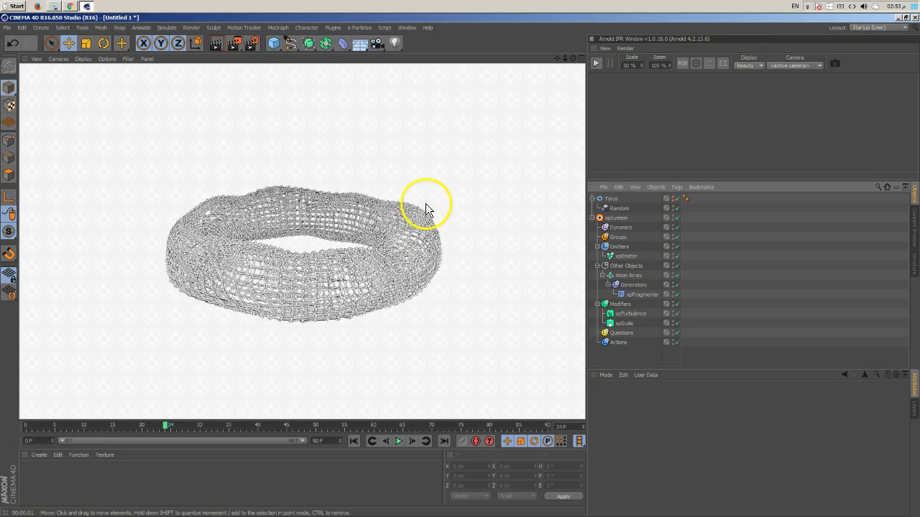
left_click(287, 297)
scroll(287, 297, "down", 10)
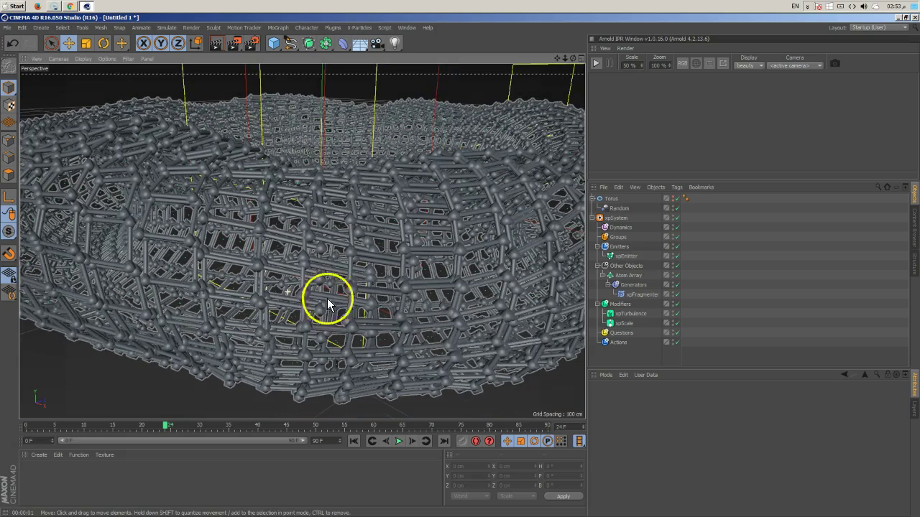
- Set the Atom Array's Cylinder Radius and Sphere Radius to 0.01 cm, play from the start to frame 15 and render the view
left_click(626, 275)
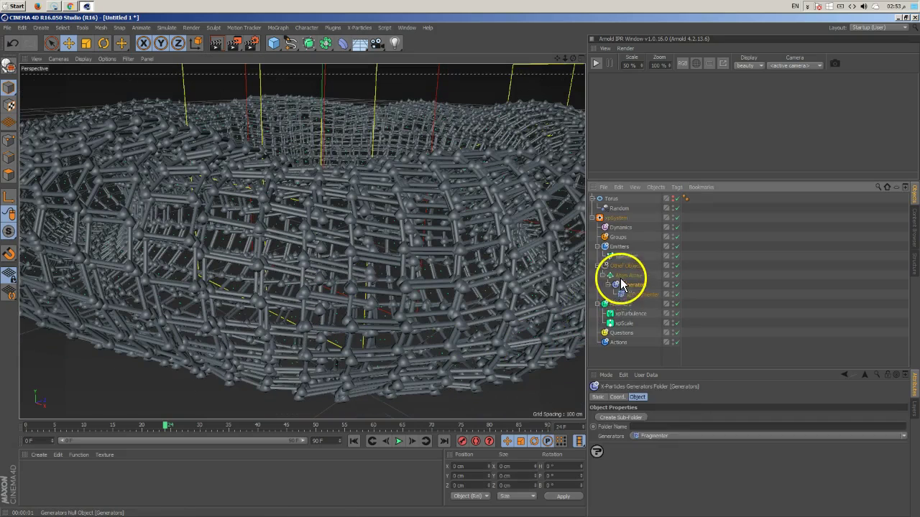
left_click(353, 442)
left_click(652, 417)
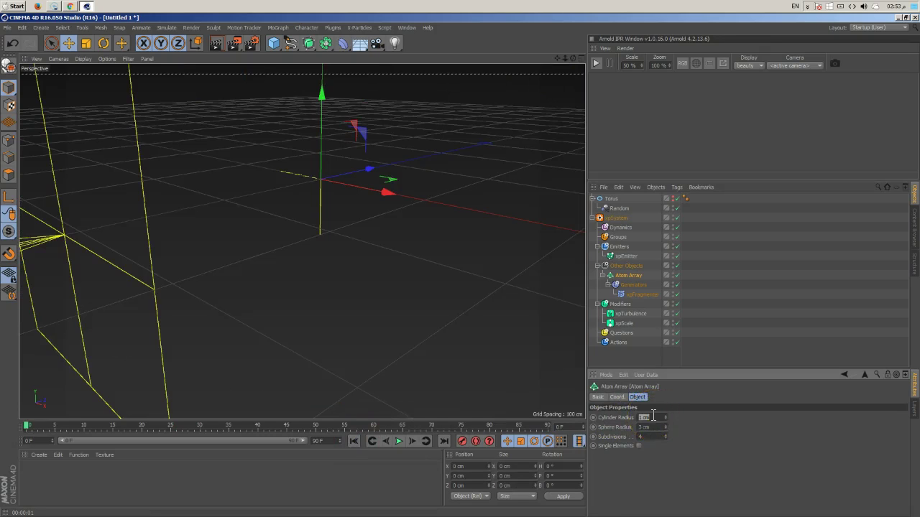
type("0.01")
key("Return")
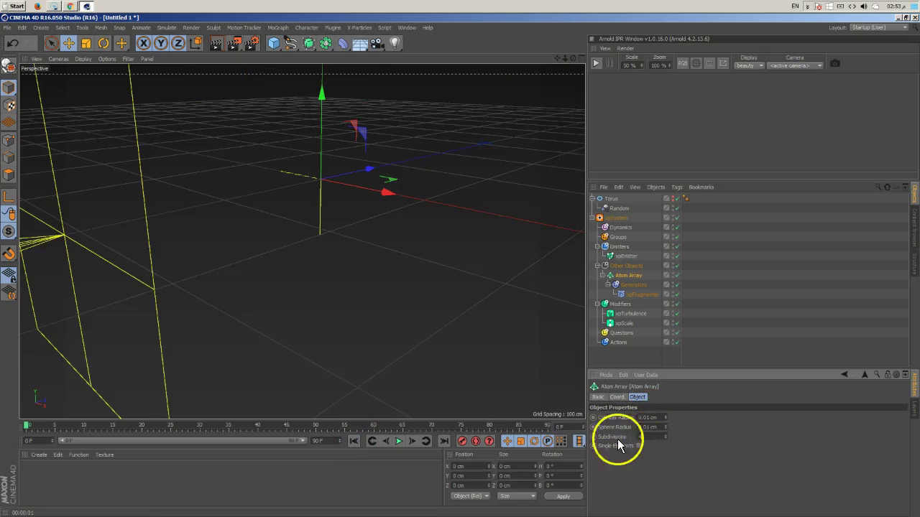
left_click(399, 441)
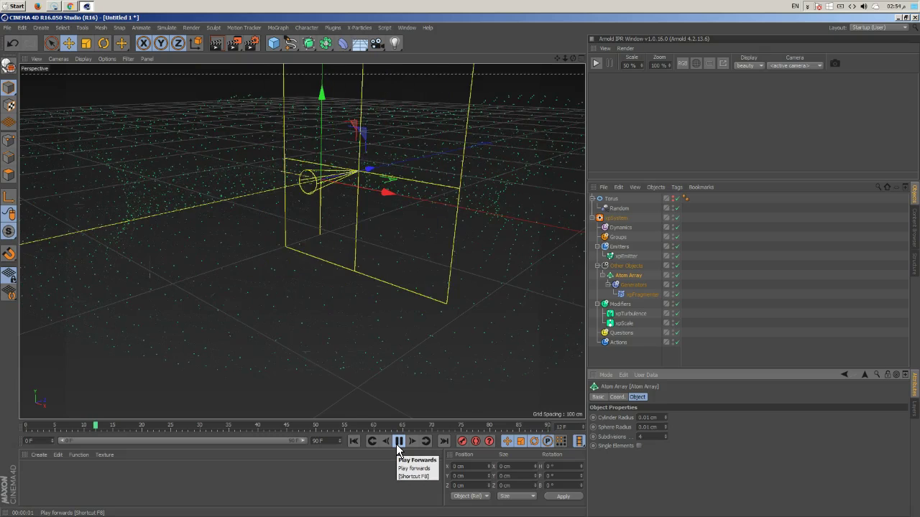
left_click(396, 444)
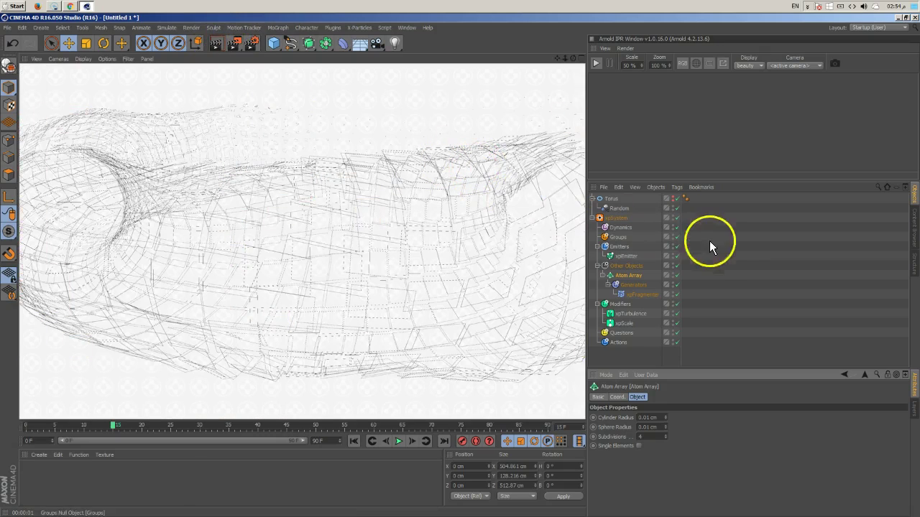
- Move the Generators folder out of the Atom Array, directly under Other Objects, and delete the Atom Array
left_click(707, 292)
left_click_drag(635, 284, 631, 272)
left_click(626, 295)
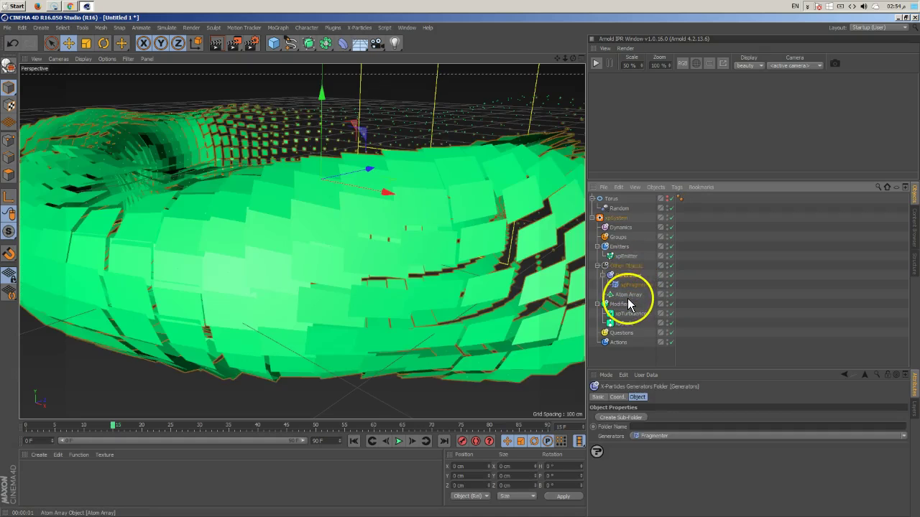
key("Delete")
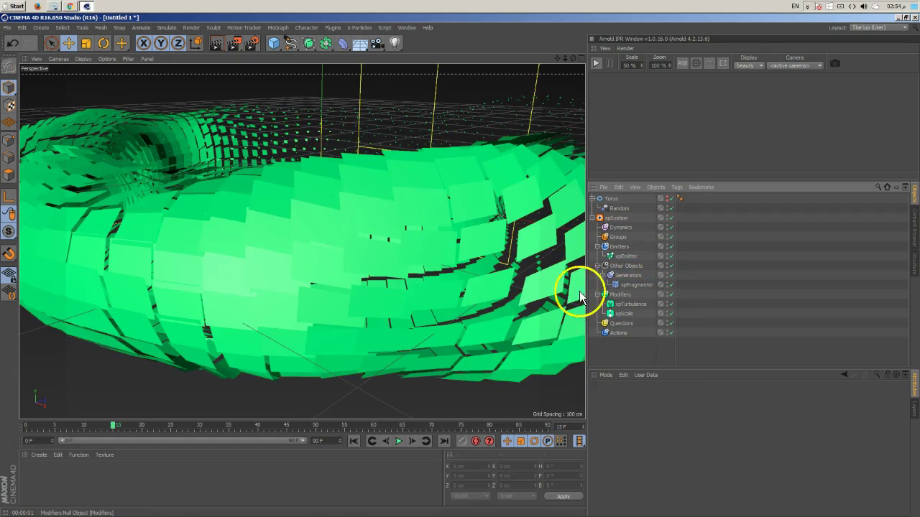
scroll(338, 301, "down", 5)
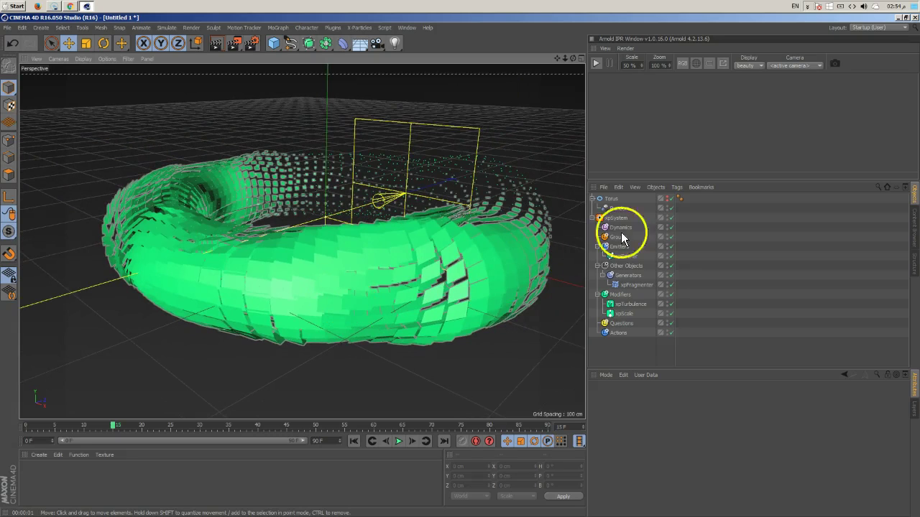
- Enable Slice on the torus, show it in the viewport and keyframe the slice's To angle at 0° on frame 0
left_click(602, 200)
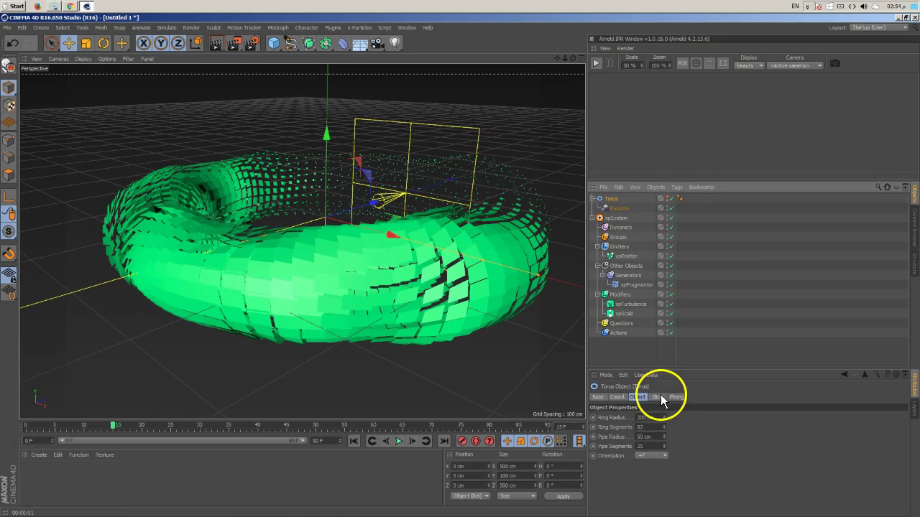
left_click(657, 396)
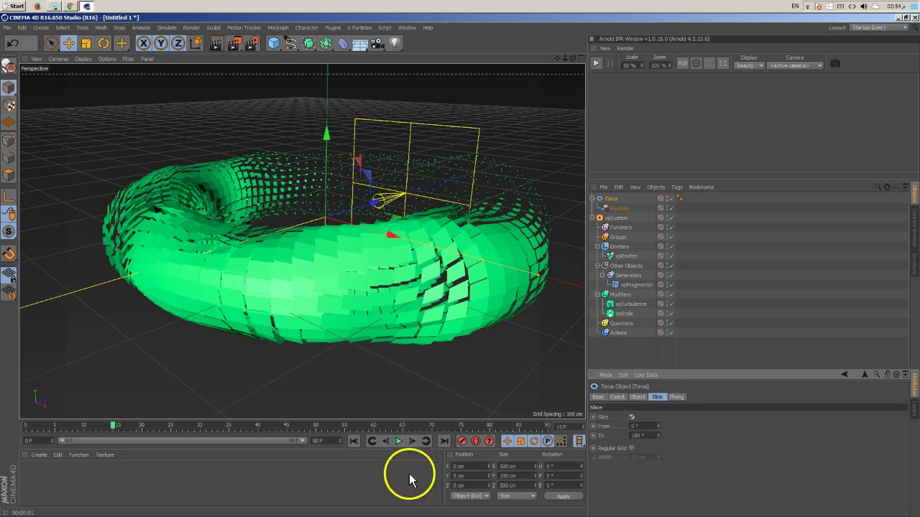
left_click_drag(658, 435, 655, 426)
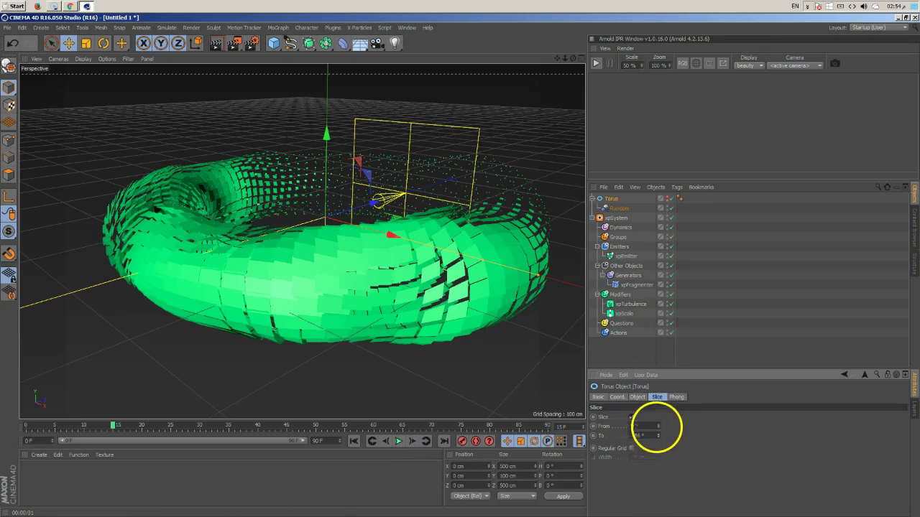
left_click(354, 441)
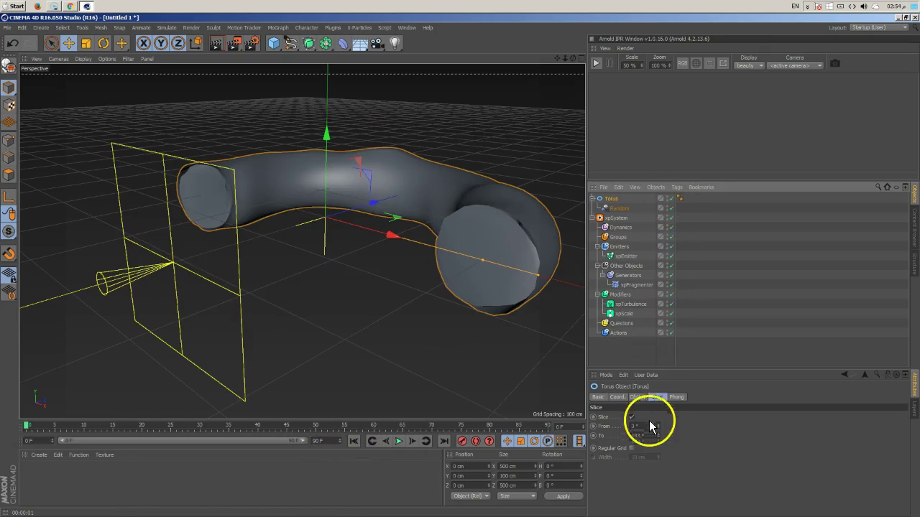
mouse_move(657, 436)
left_mouse_down()
mouse_move(663, 392)
mouse_move(659, 434)
left_mouse_up()
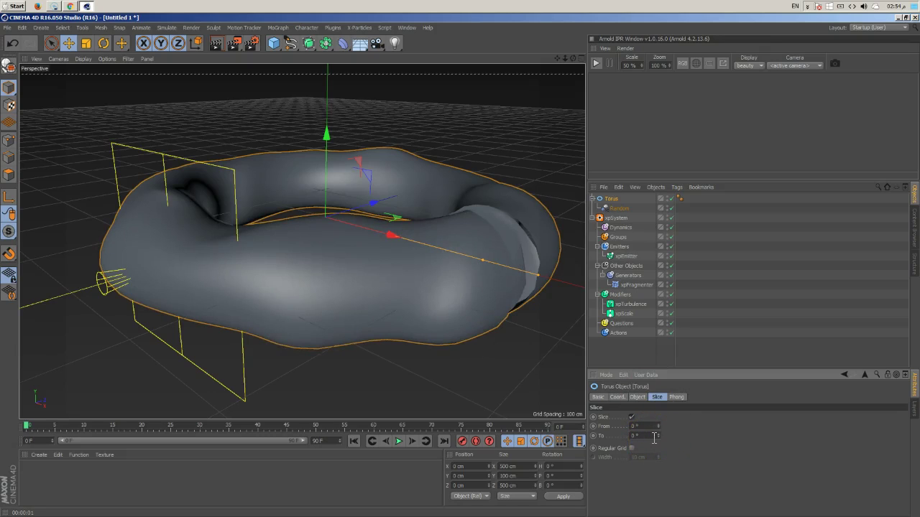
left_click_drag(654, 437, 654, 437)
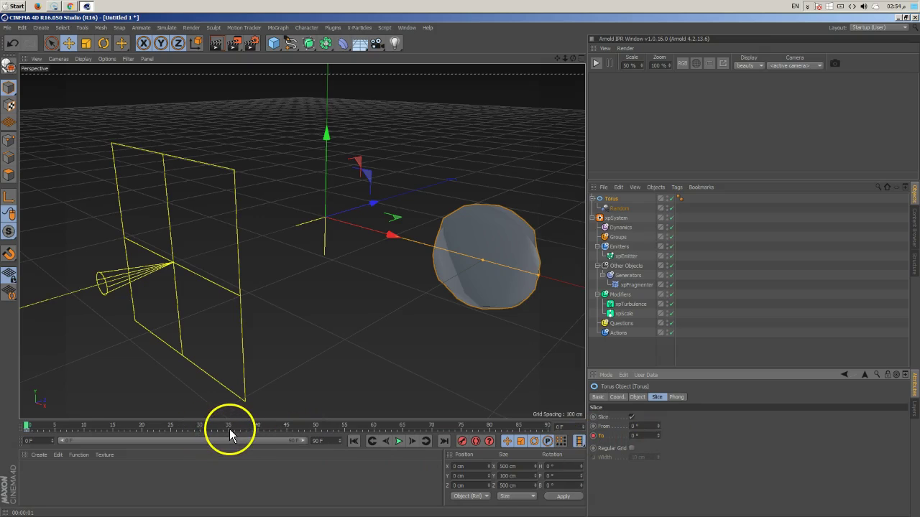
- Keyframe the torus slice's To angle at 360° on frame 50
left_click_drag(247, 433, 314, 427)
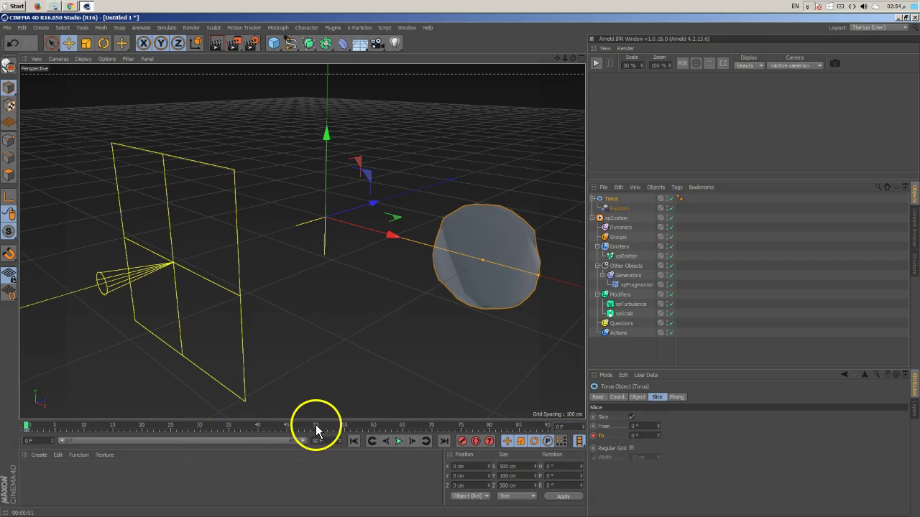
left_click(651, 436)
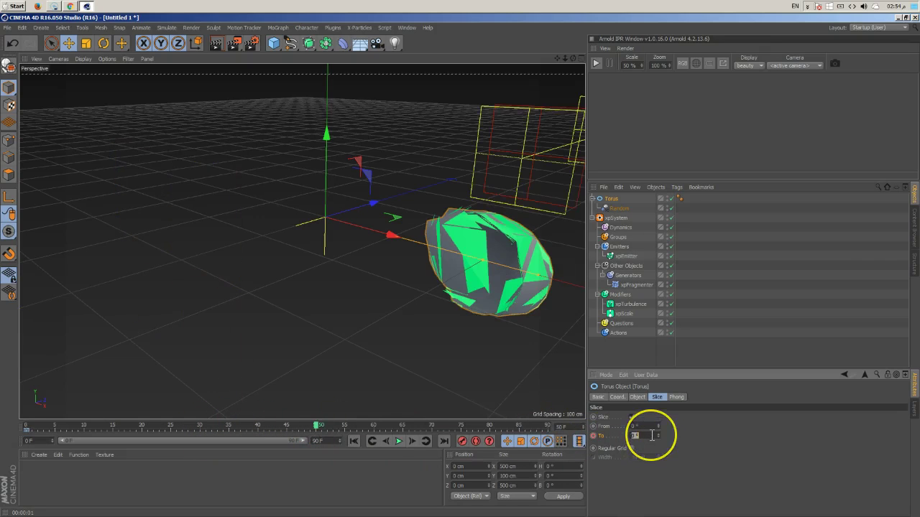
type("0")
key("Return")
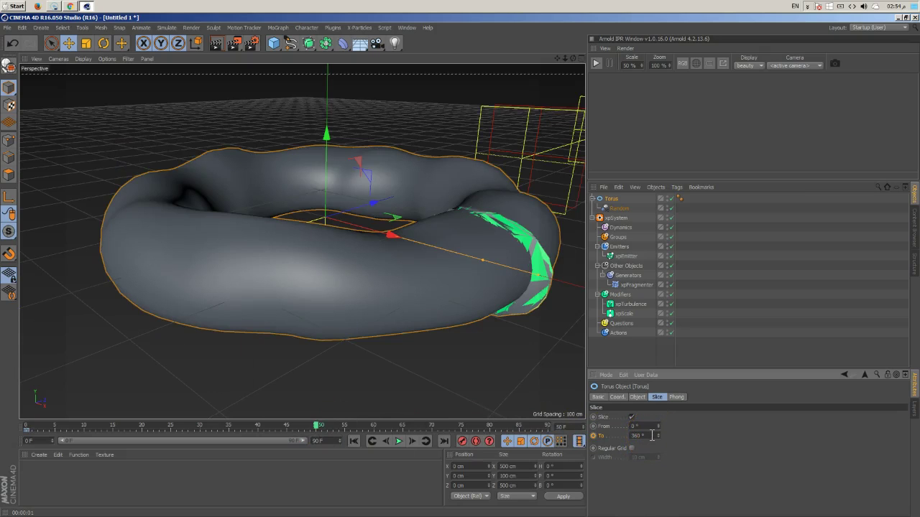
- Enable the slice's Regular Grid with a 10 cm width, hide the torus in the viewport and play the animation from the start
left_click(634, 451)
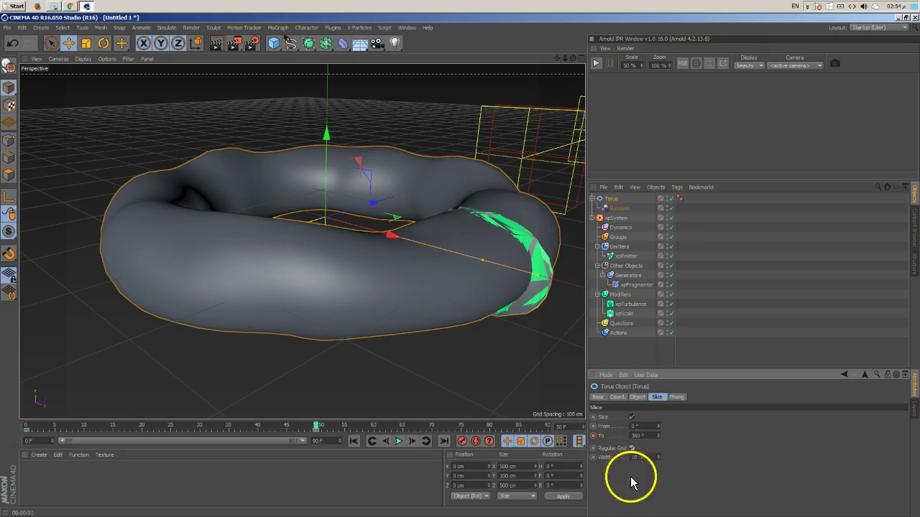
left_click(353, 441)
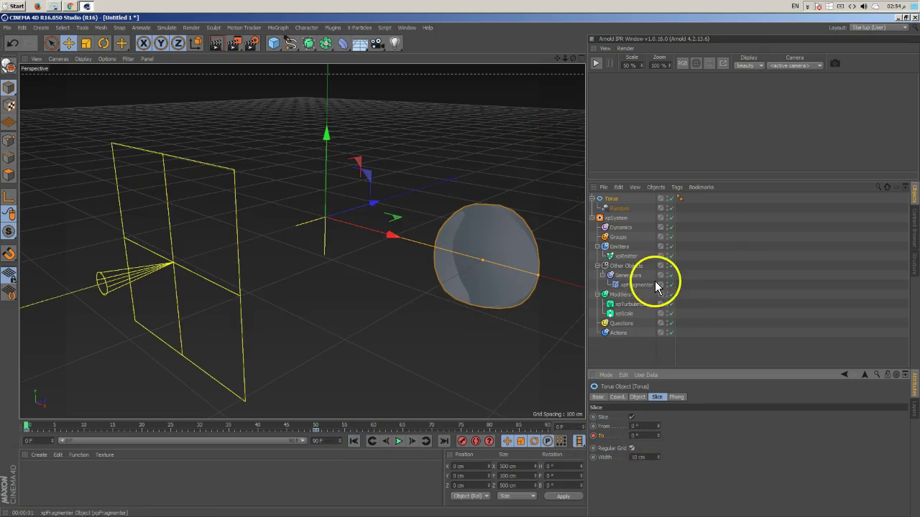
left_click(669, 198)
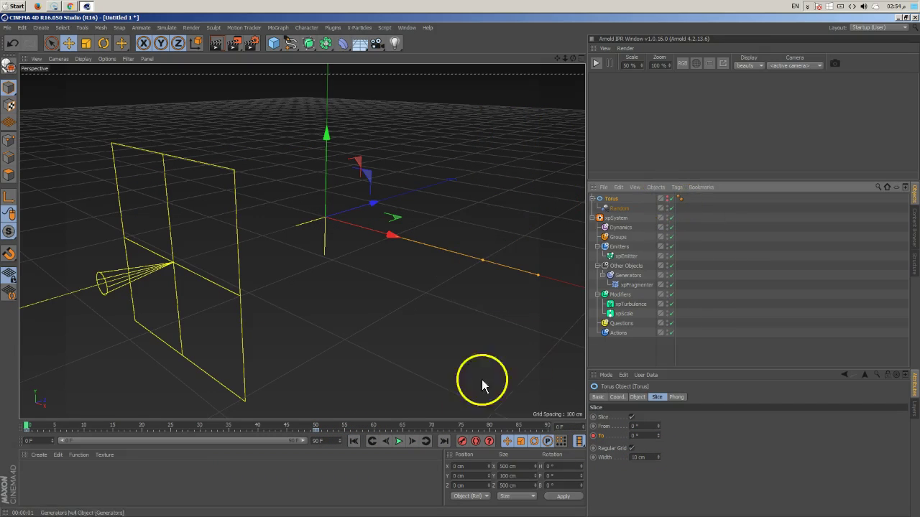
left_click(399, 442)
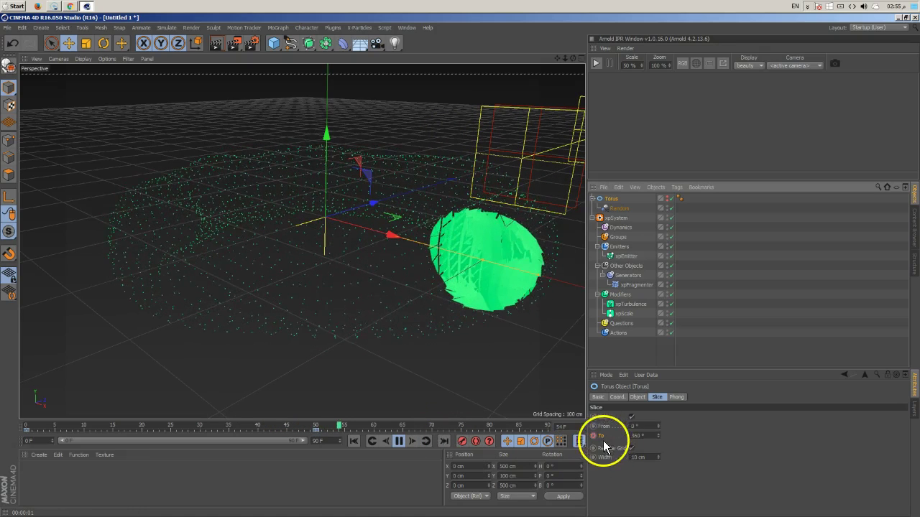
- Disable the slice's Regular Grid and replay the animation from the start, stopping at frame 6
left_click(631, 448)
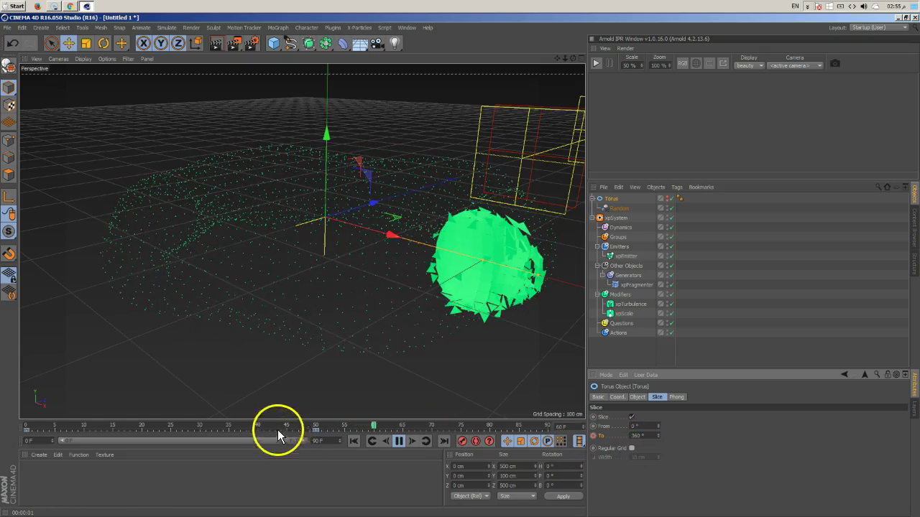
left_click(355, 441)
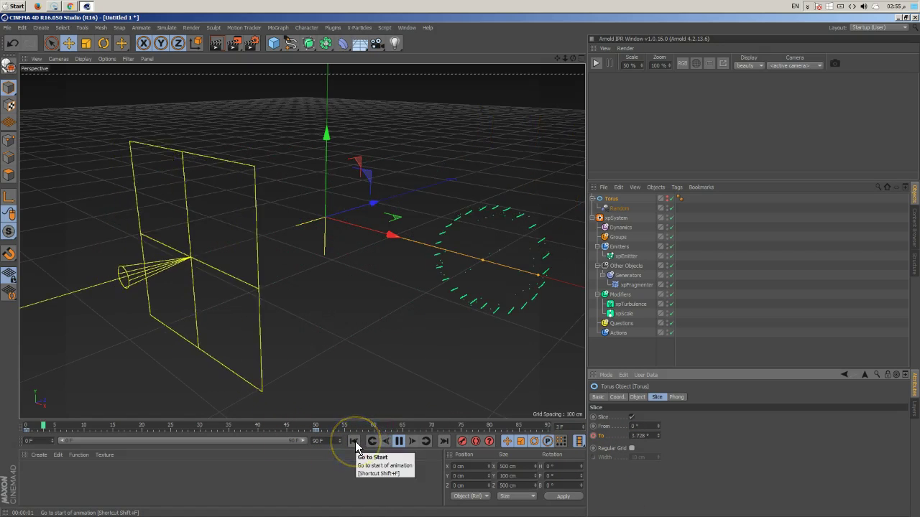
left_click(399, 441)
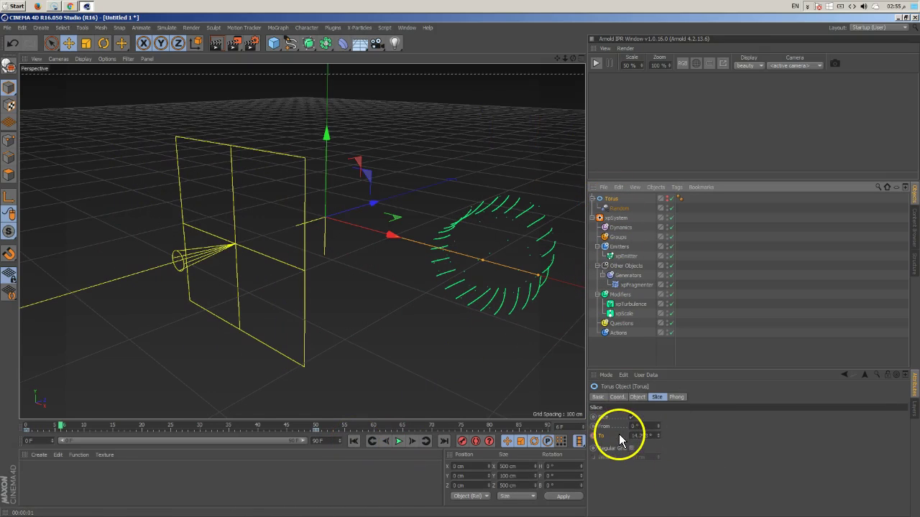
- Move the slice's 360° key to frame 15 and replay the animation from the start, stopping at frame 27
left_click_drag(316, 431, 97, 431)
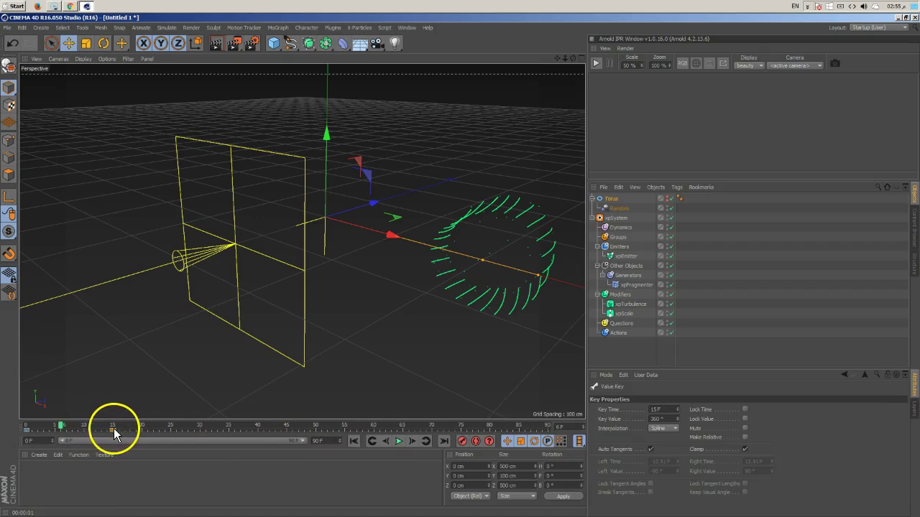
left_click(398, 441)
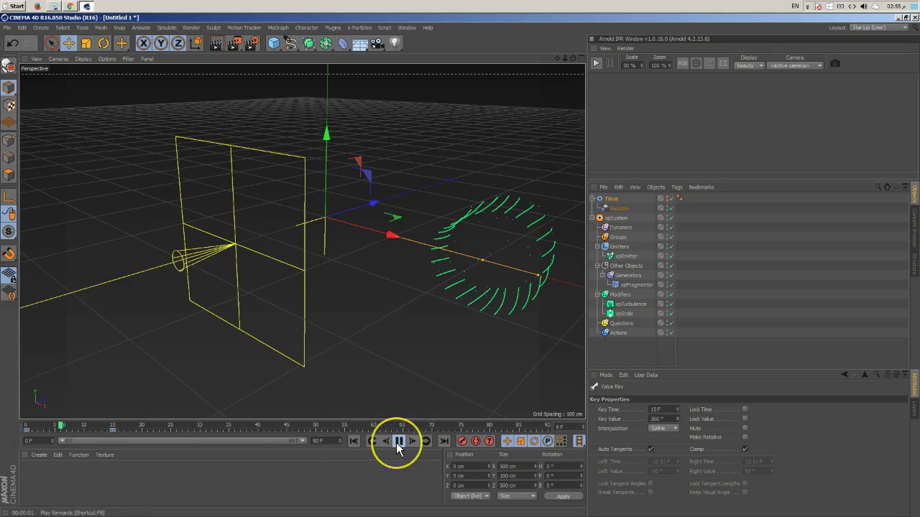
left_click(356, 444)
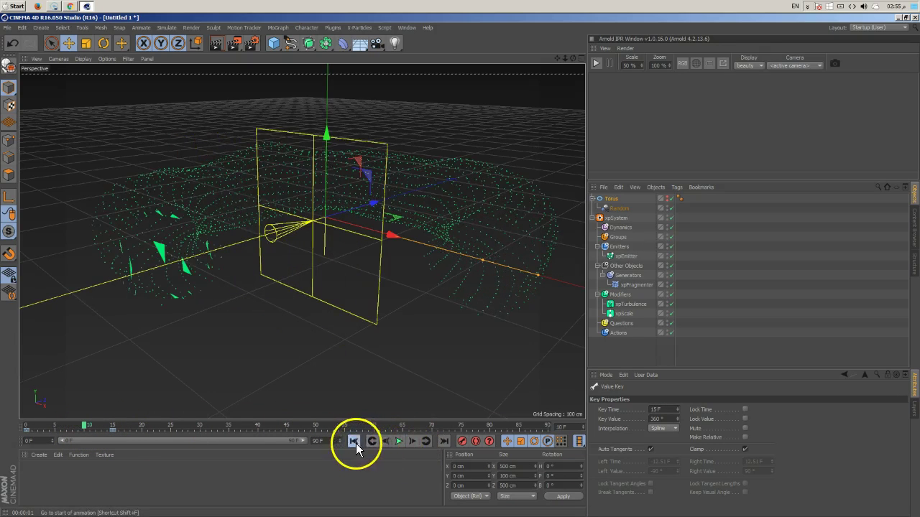
left_click(402, 442)
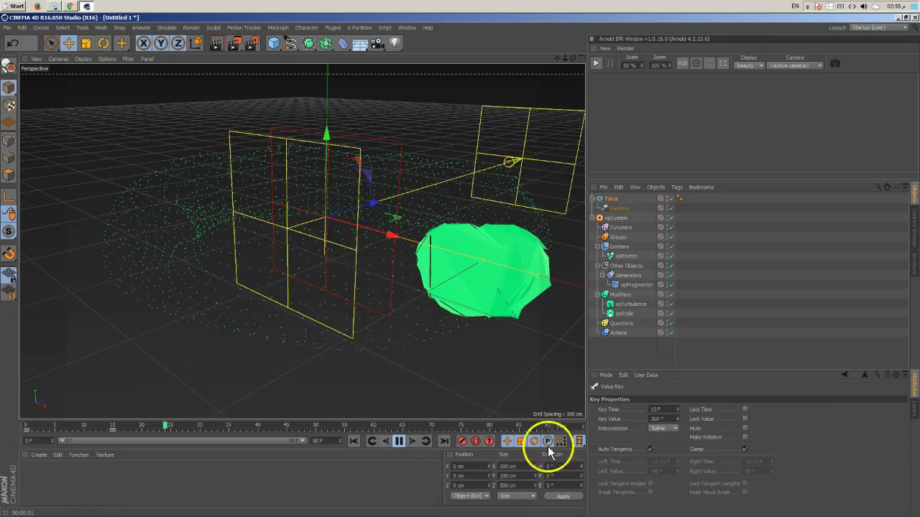
left_click(399, 441)
- Delete the animation track from the torus slice's To angle
left_click(611, 199)
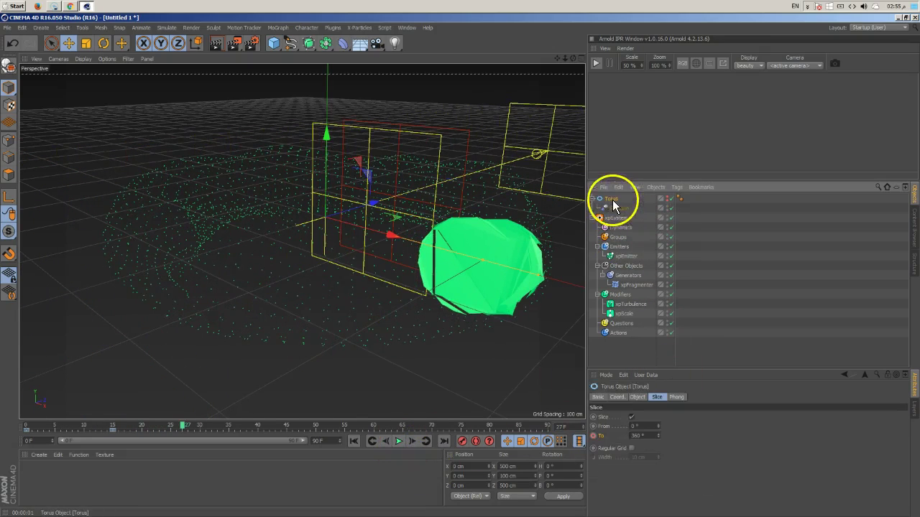
right_click(606, 441)
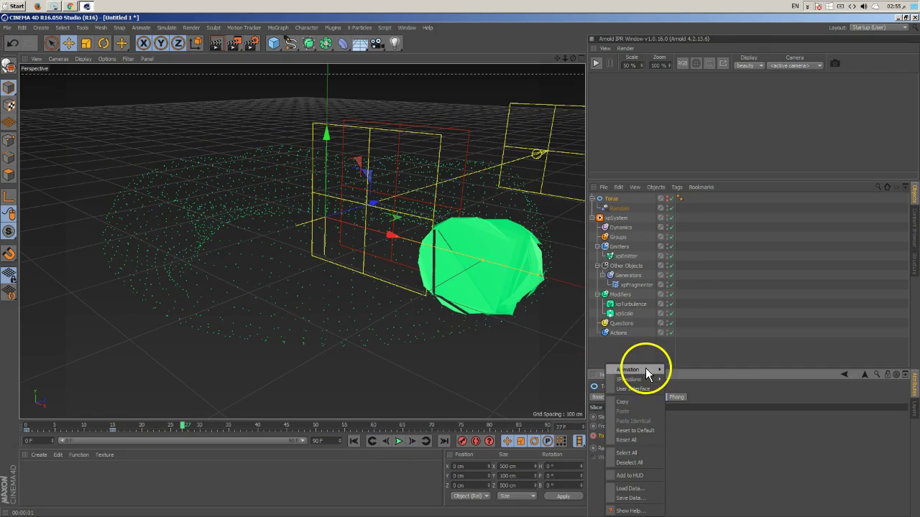
left_click(694, 437)
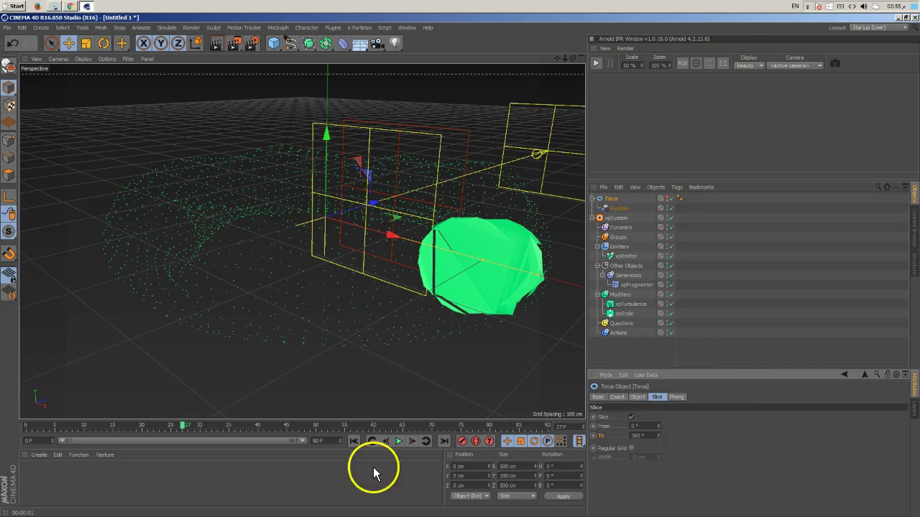
- Replay the animation from the start, stopping at frame 31
left_click(352, 443)
left_click(399, 441)
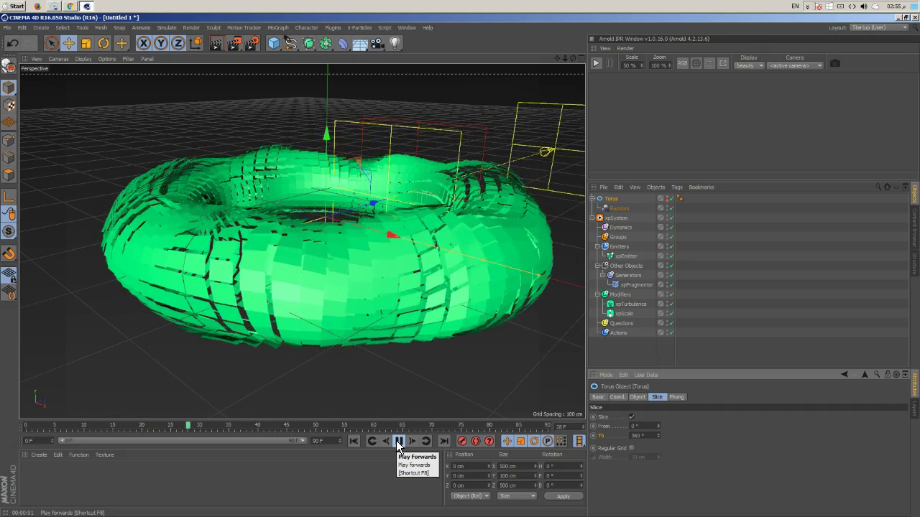
left_click(399, 442)
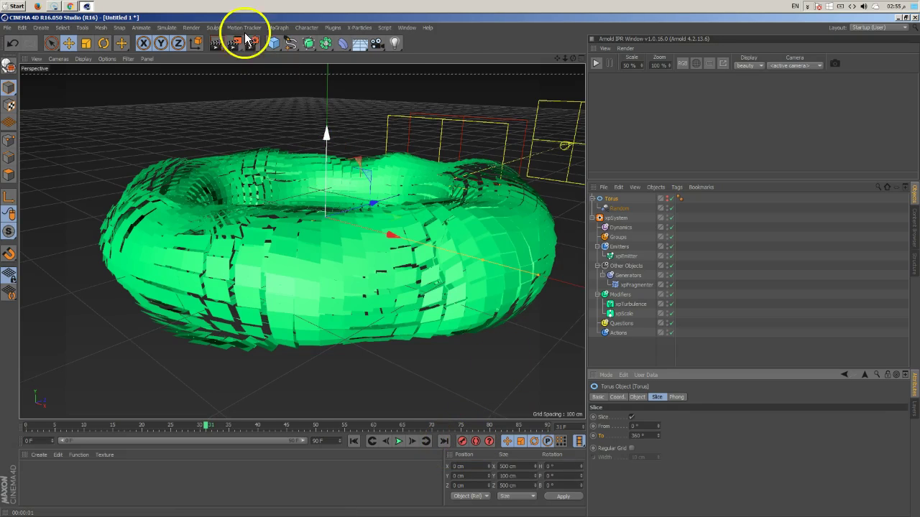
- Add a sphere with a radius of about 172 cm and raise it about 51 cm along Y above the torus centre
left_click(274, 44)
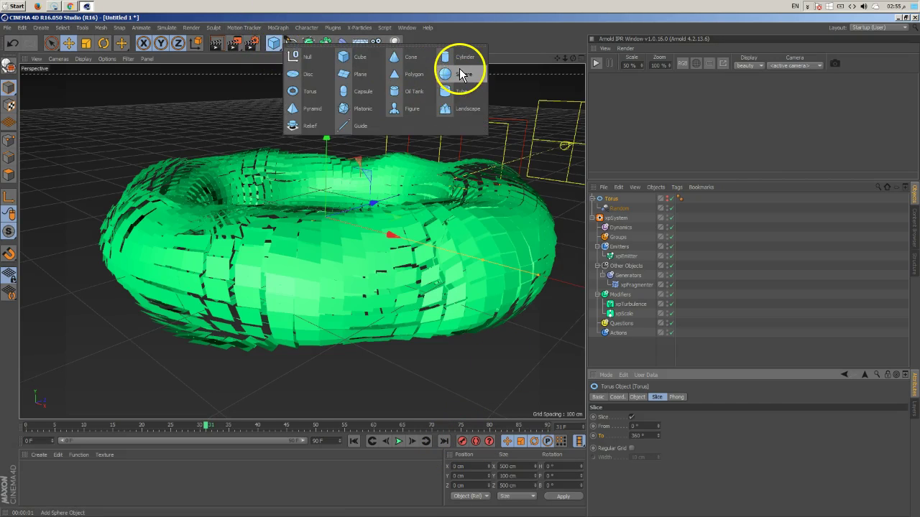
left_click(460, 84)
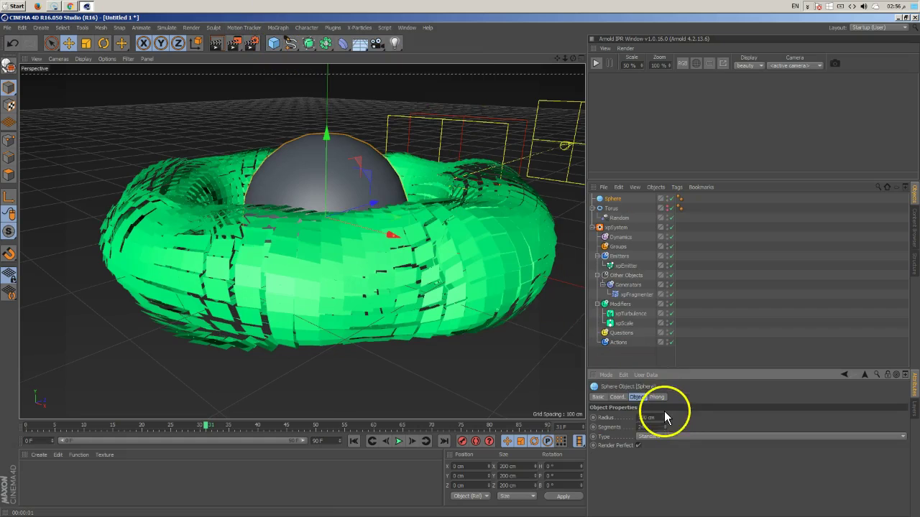
left_click_drag(668, 403, 668, 415)
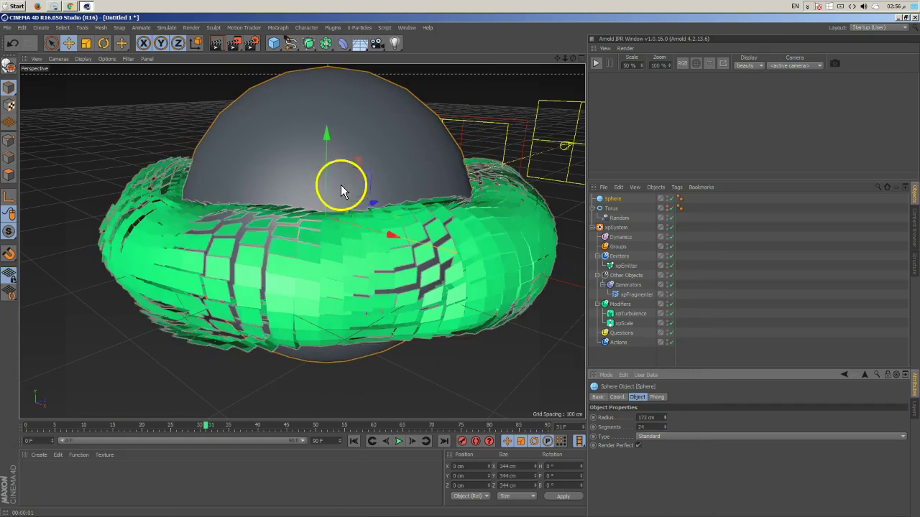
left_click_drag(327, 169, 318, 120)
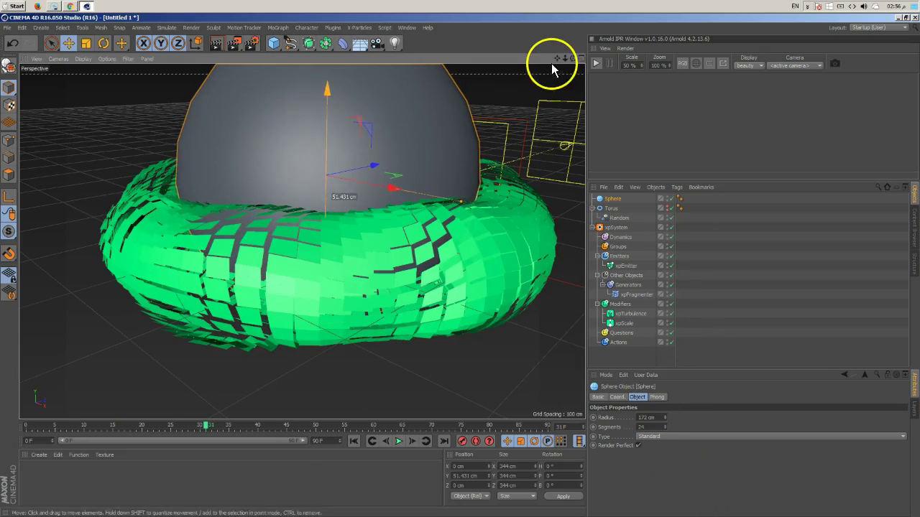
left_click_drag(460, 265, 460, 266, "alt")
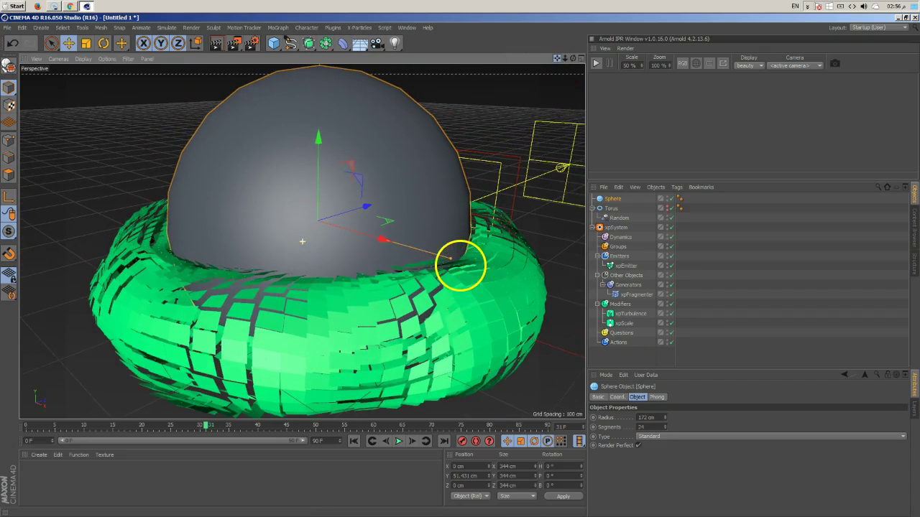
- Take the Random effector out of the torus, nest the torus under the sphere, and group the sphere and Random in a null
left_click_drag(616, 221, 617, 218)
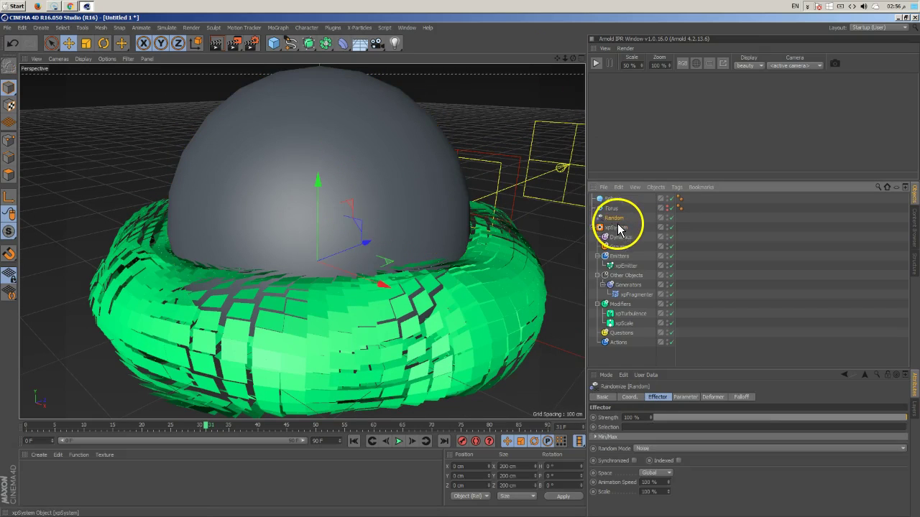
key("ctrl+z")
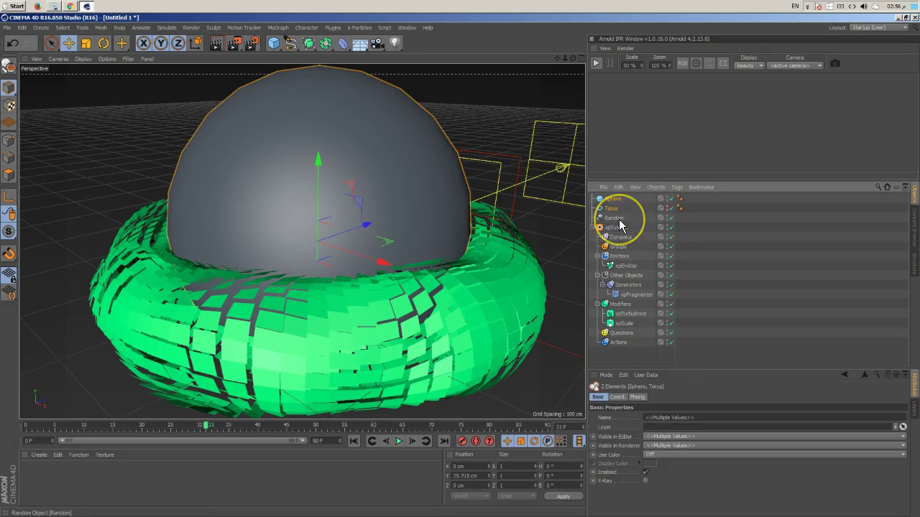
left_click_drag(619, 225, 610, 199)
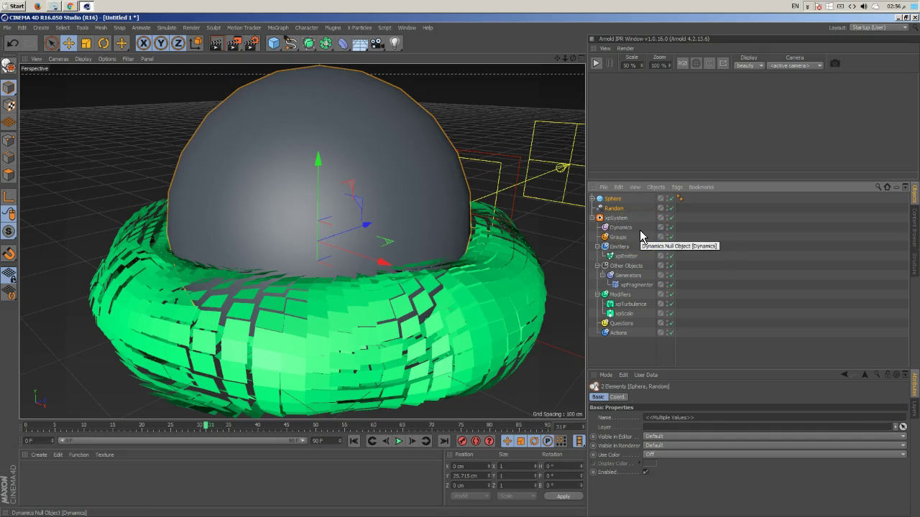
key("alt+g")
left_click(694, 257)
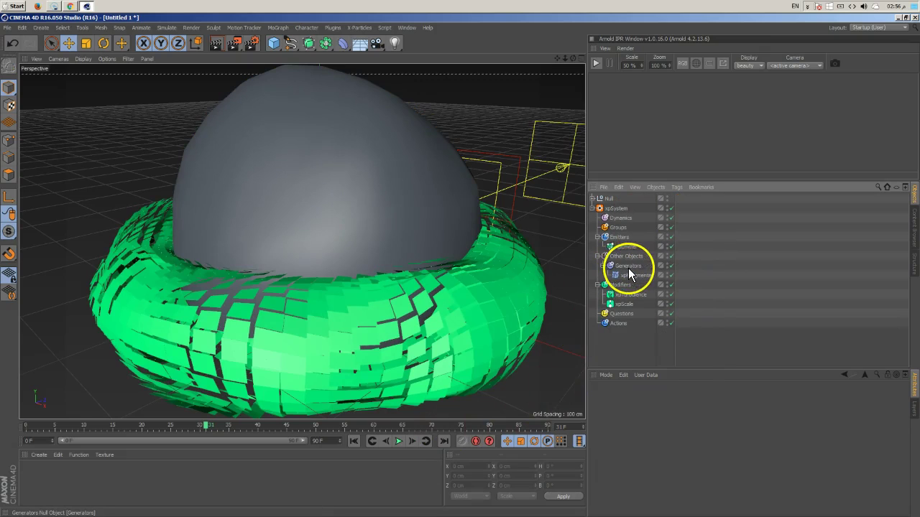
- Convert the grouped sphere and its child torus into editable polygon objects
left_click(618, 247)
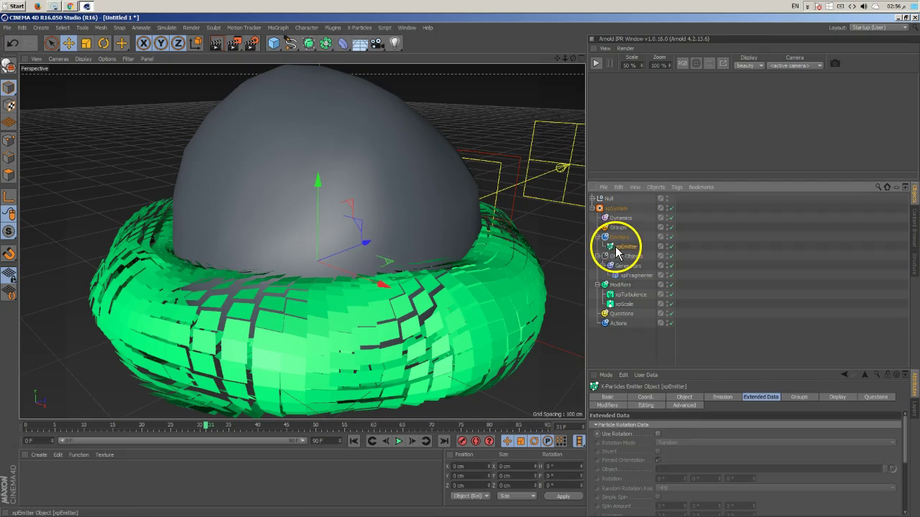
left_click(687, 397)
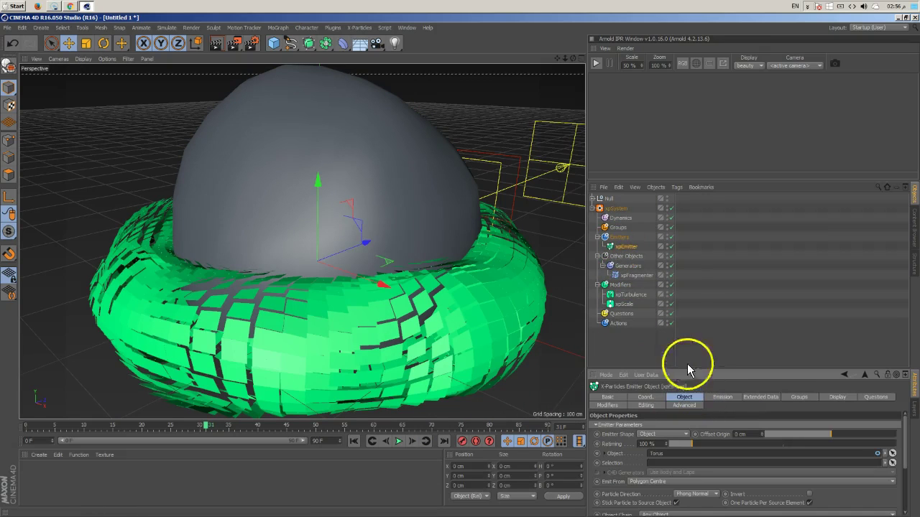
left_click(593, 200)
left_click(616, 207)
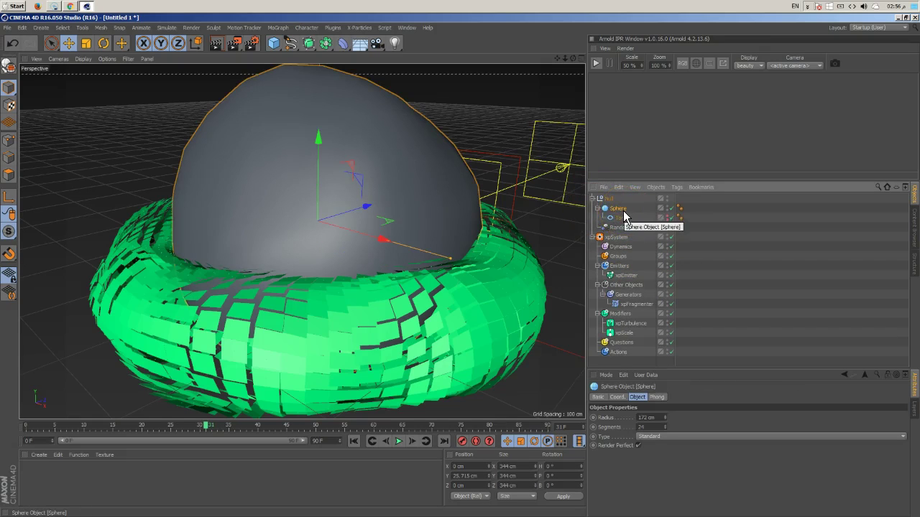
key("c")
left_click(598, 208)
left_click(621, 218)
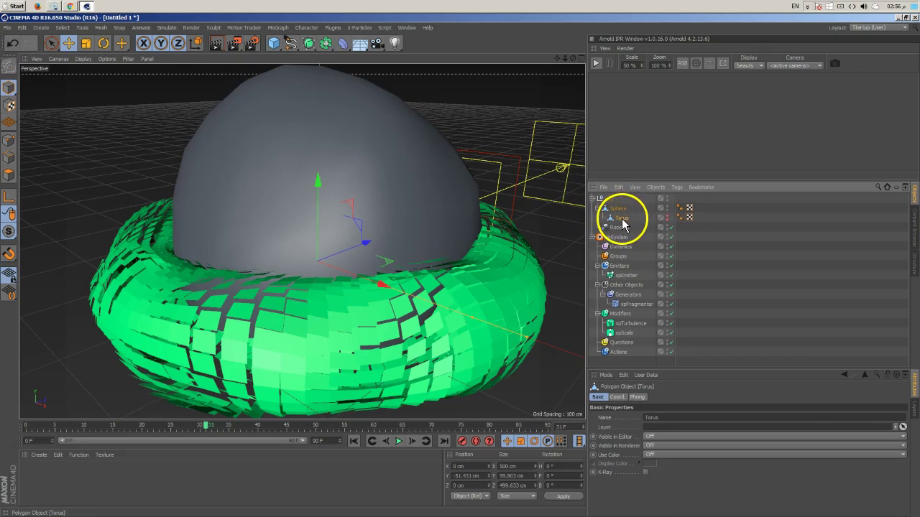
- Merge the sphere and torus with Connect Objects + Delete and place the merged mesh inside the null with Random
right_click(623, 215)
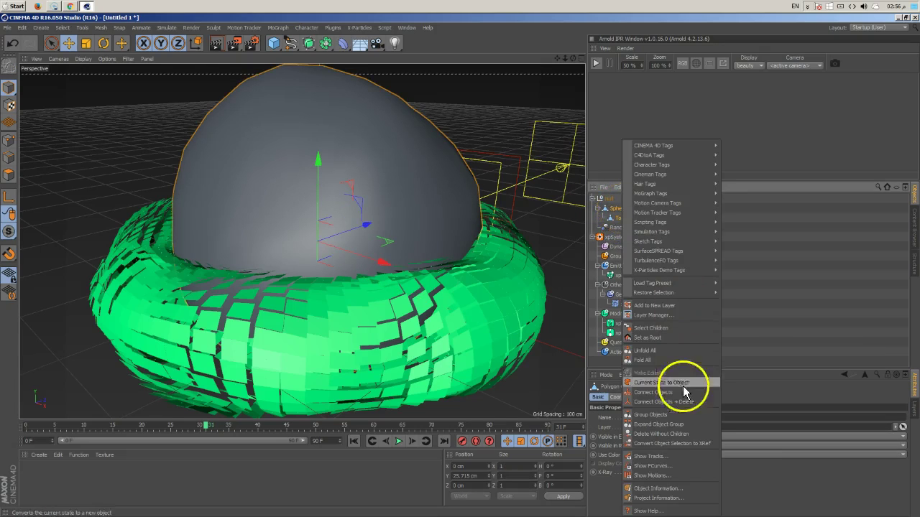
left_click(692, 396)
mouse_move(620, 210)
left_mouse_down()
mouse_move(620, 199)
mouse_move(608, 199)
left_mouse_up()
left_click(608, 199)
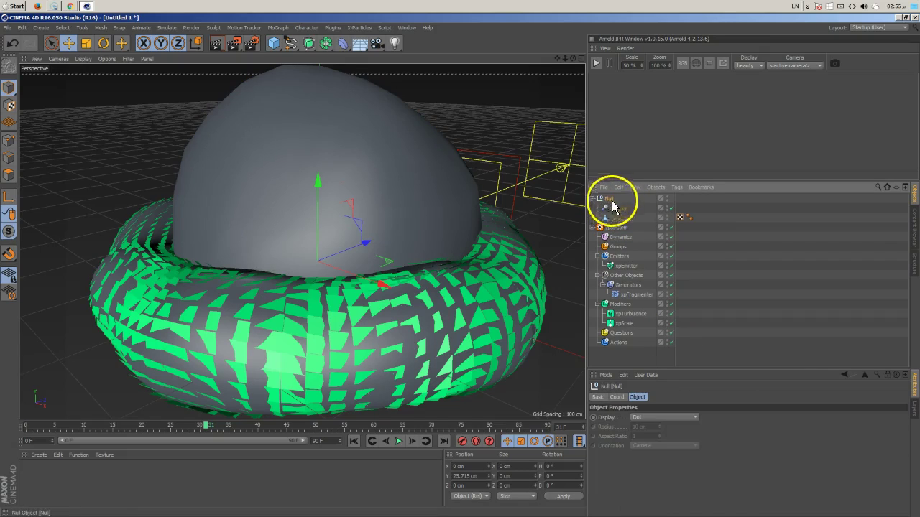
- Assign the merged Sphere.1 mesh as the xpEmitter's source object
left_click(623, 265)
left_click_drag(623, 217, 675, 453)
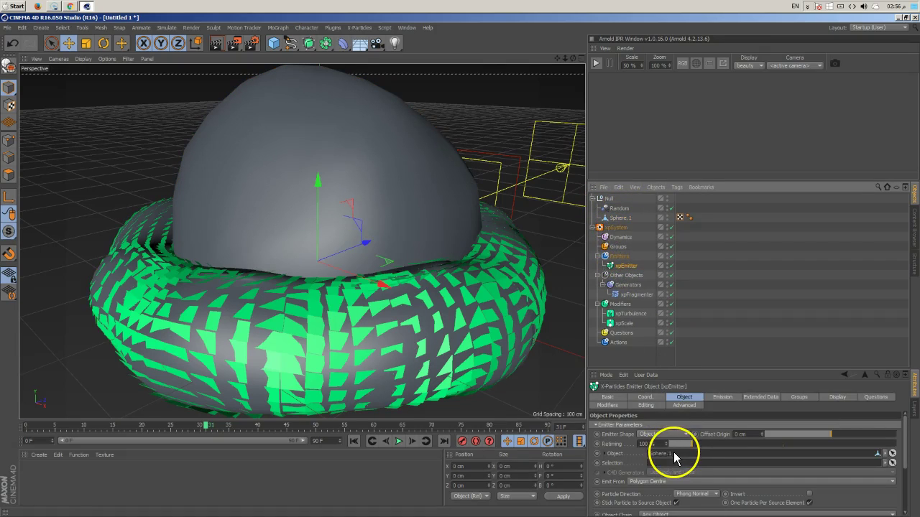
- Replay the animation from the start with the null group hidden, stopping at frame 44, and render the view
left_click(354, 441)
left_click(740, 328)
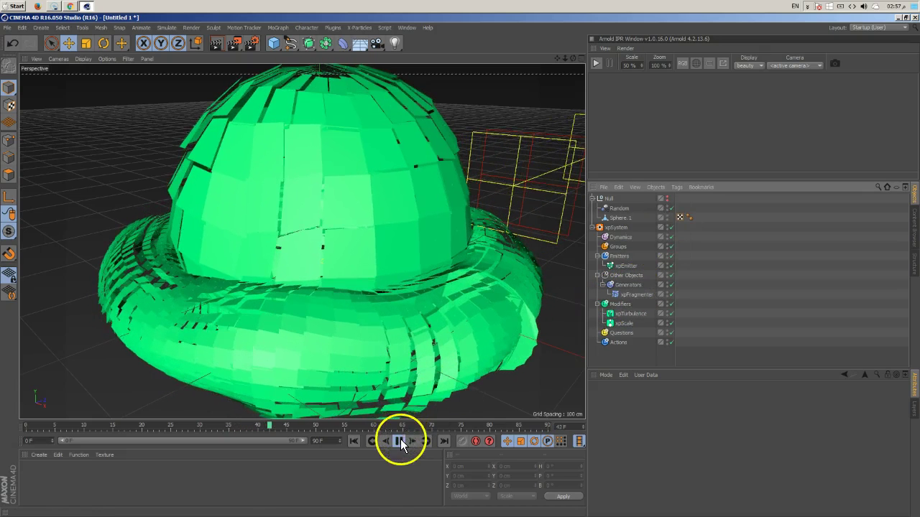
left_click(399, 442)
left_click(218, 45)
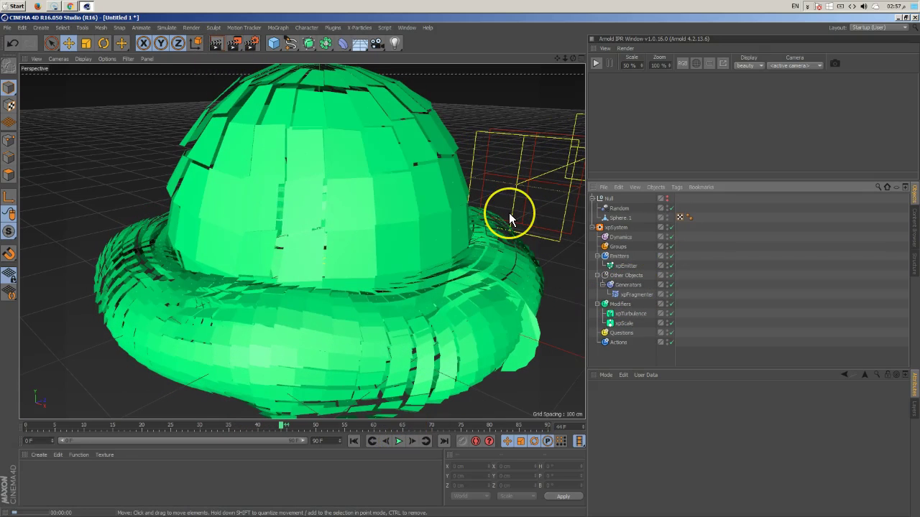